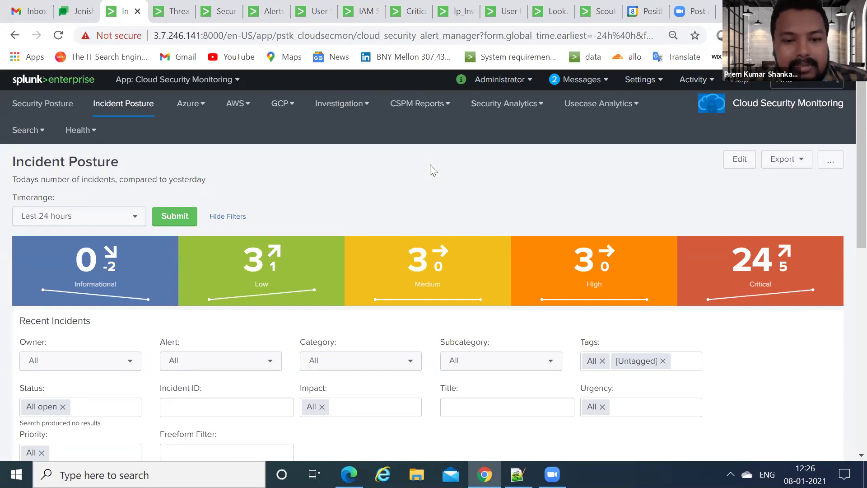
Browse the Recent Incidents table page by page through to its third page
scroll(429, 166, down, 3)
scroll(428, 170, up, 3)
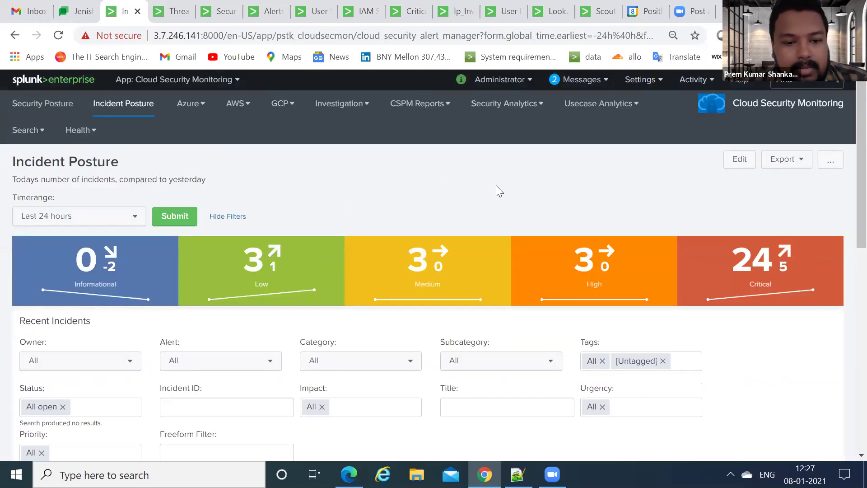
scroll(496, 185, down, 3)
scroll(497, 189, down, 2)
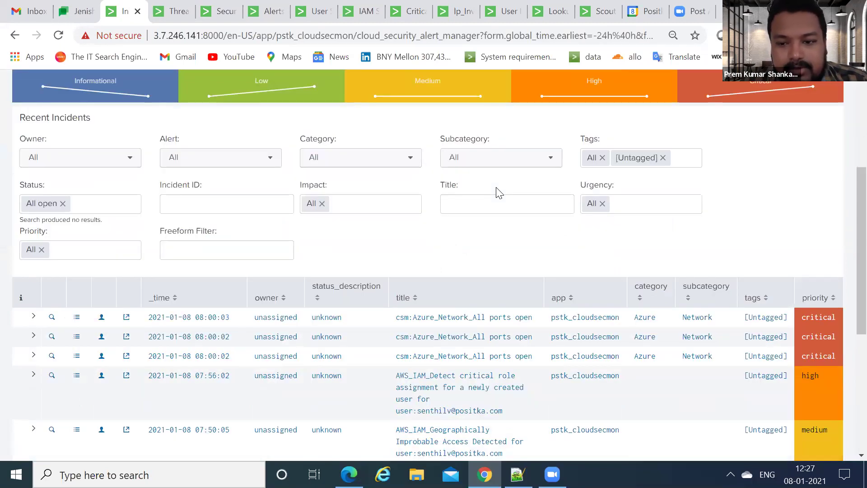
scroll(498, 193, down, 6)
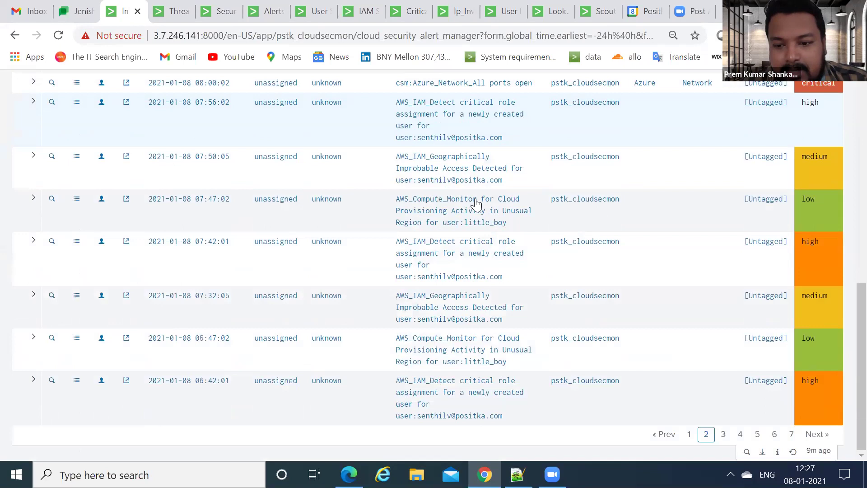
click(689, 435)
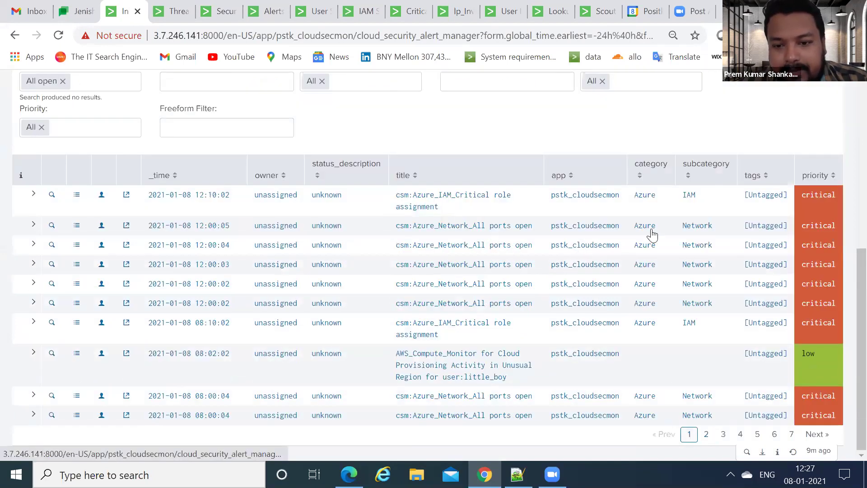
click(706, 434)
scroll(451, 300, down, 3)
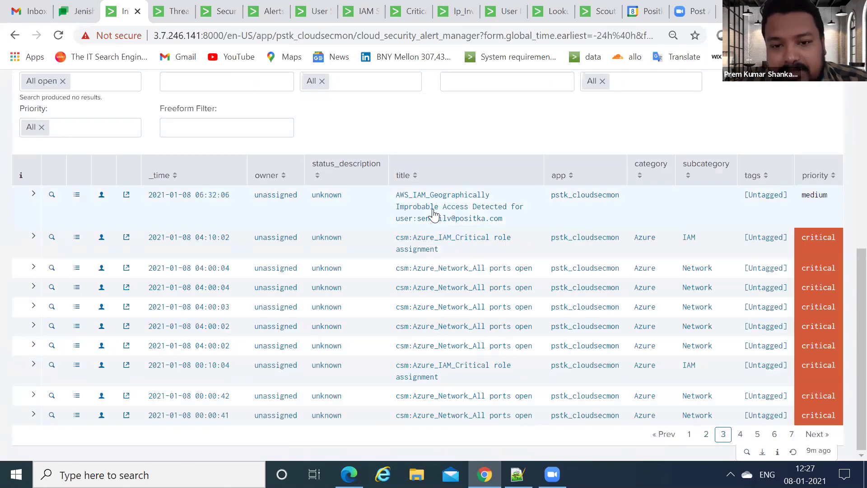
scroll(449, 223, up, 2)
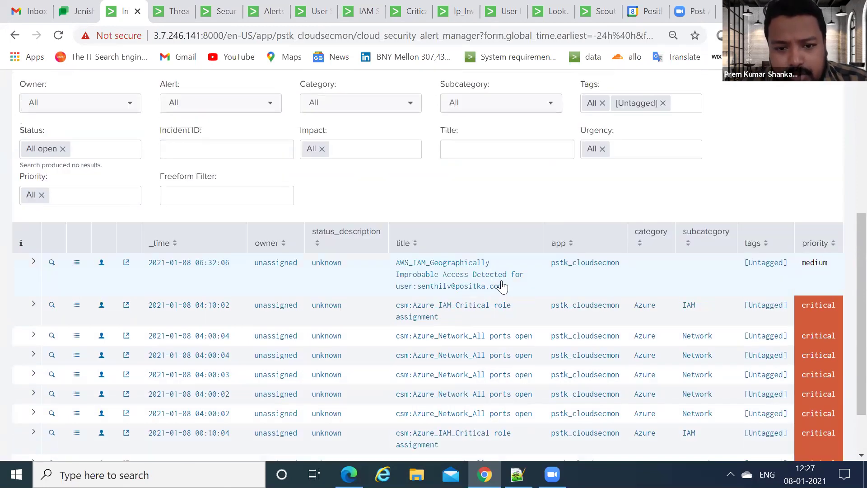
Expand the 06:32:06 AWS_IAM_Geographically Improbable Access incident and review its login time, region, country and coordinate details
click(34, 263)
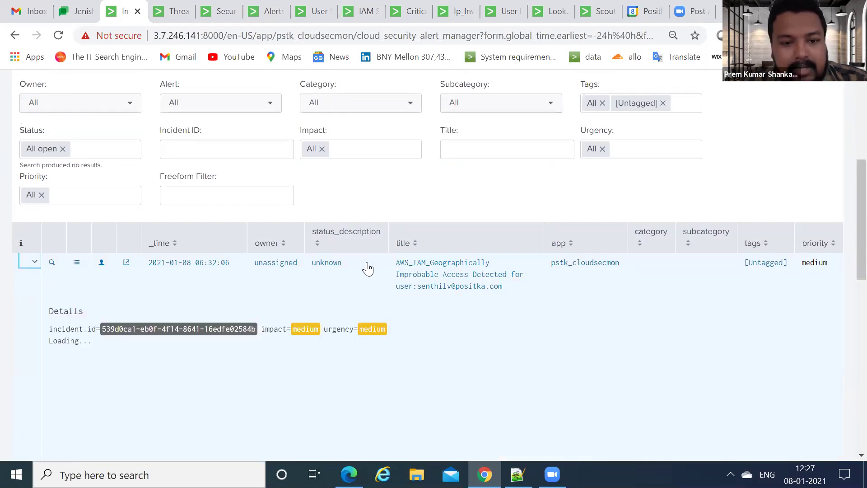
scroll(369, 259, down, 5)
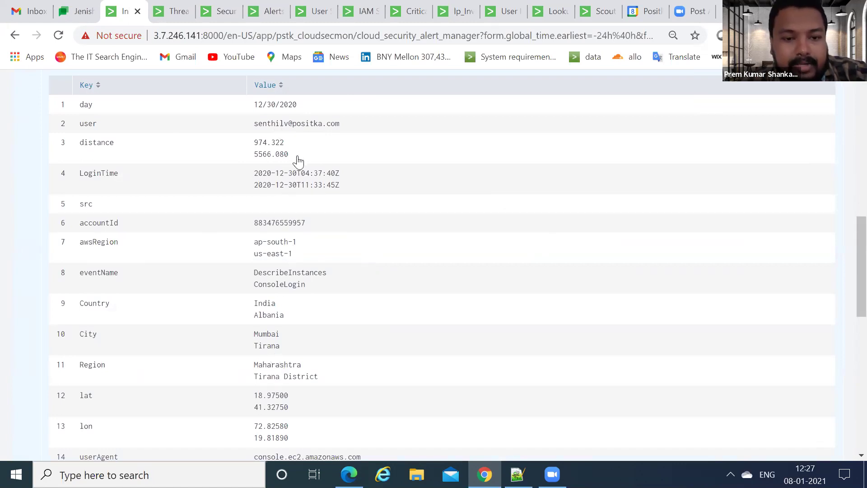
scroll(273, 262, down, 1)
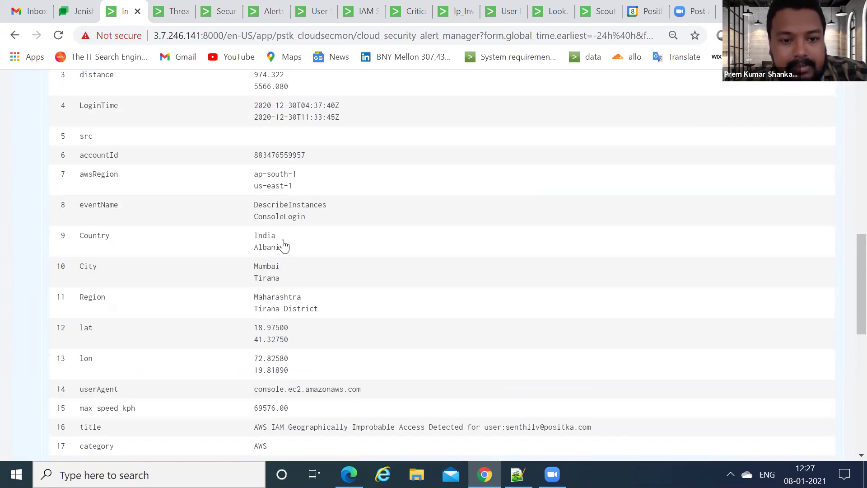
scroll(284, 235, up, 1)
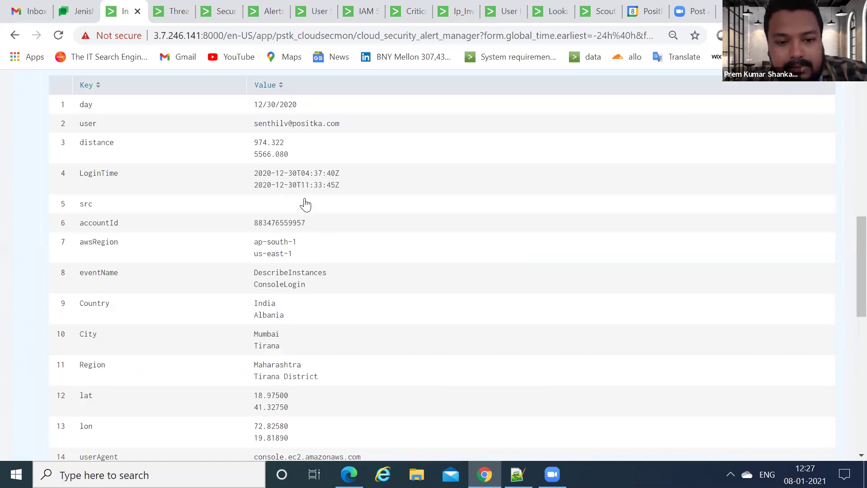
scroll(303, 206, down, 3)
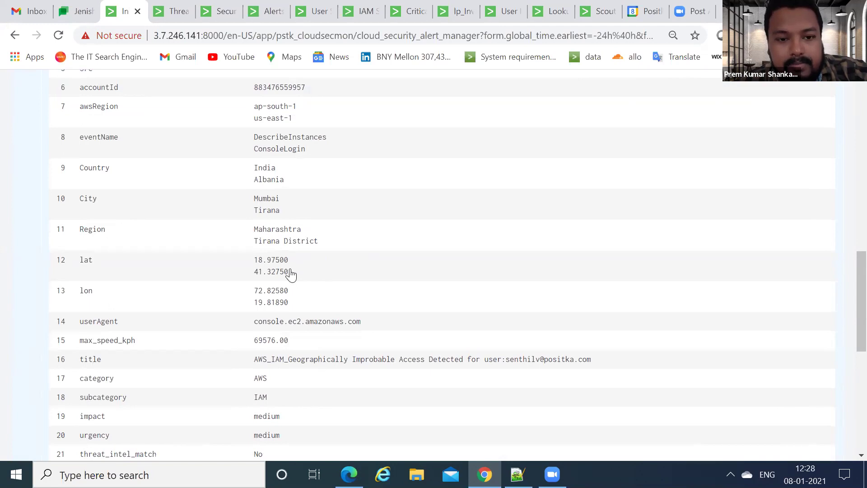
scroll(291, 274, up, 7)
scroll(428, 212, up, 5)
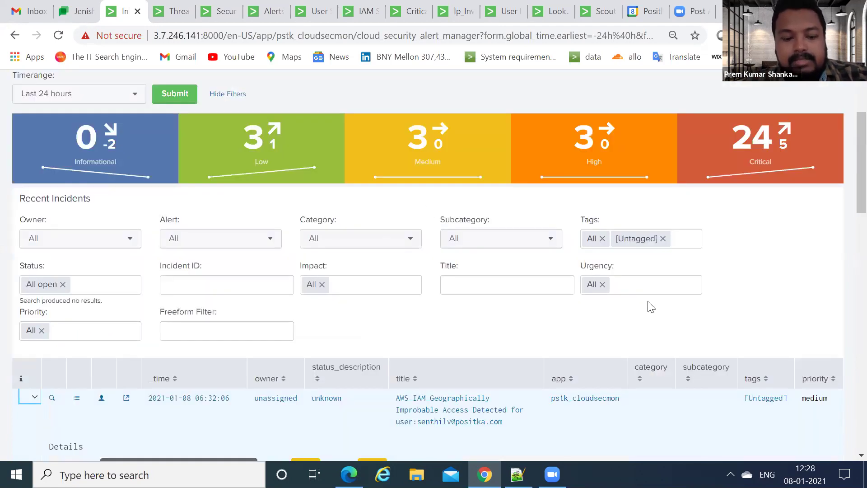
Filter the recent incidents by the affected user's name in the title and review the matching incidents
key(shift+Tab)
key(shift+Tab)
key(shift+Tab)
key(shift+Tab)
text(senth)
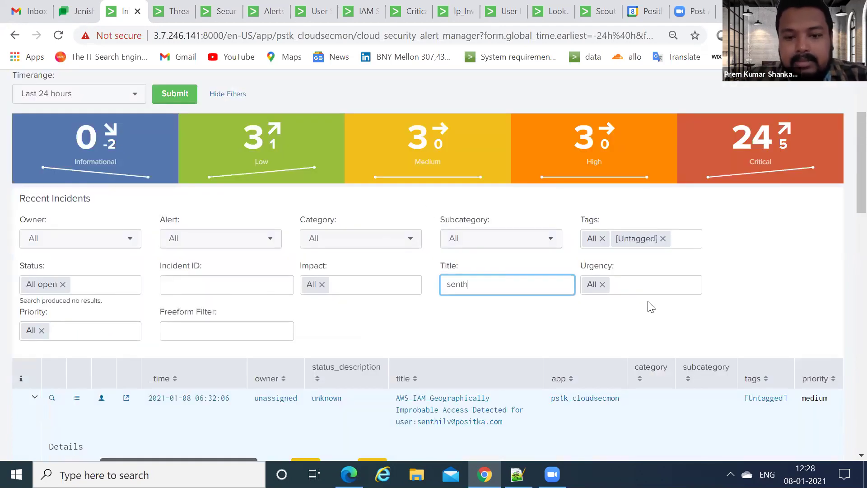
text(il)
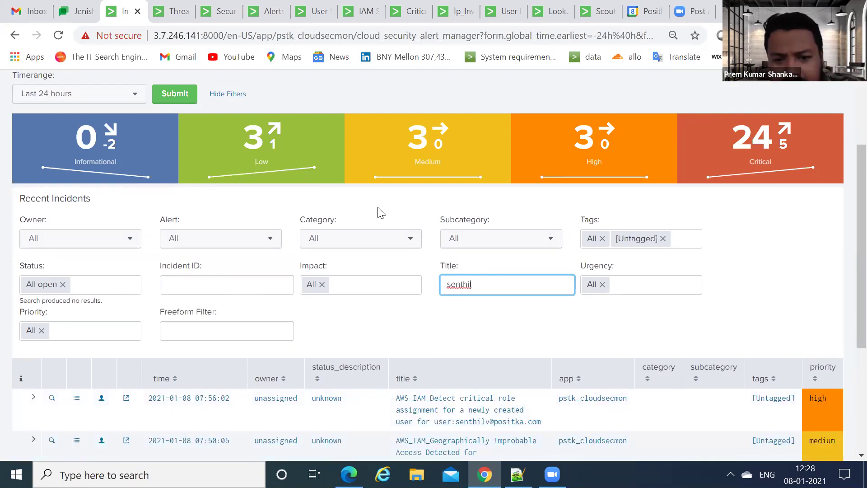
scroll(441, 371, down, 4)
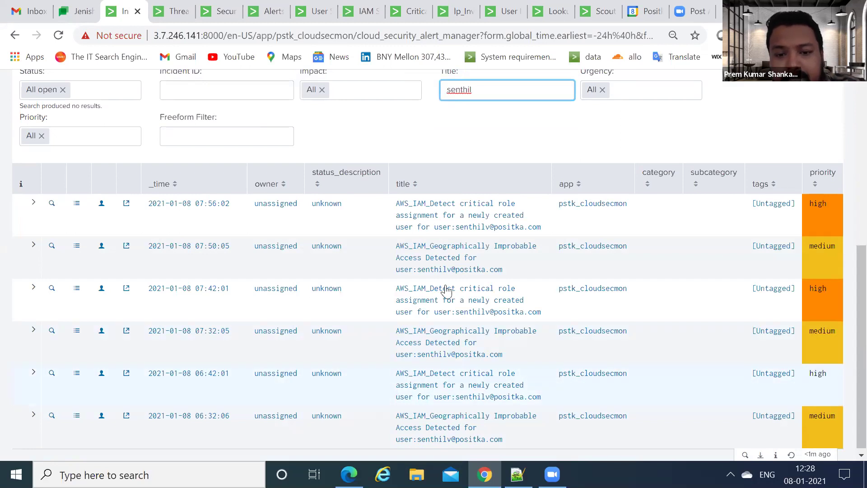
Open the Threat hunting - Investigation dashboard in a new browser tab and enter the affected user's name as the User
scroll(504, 296, up, 3)
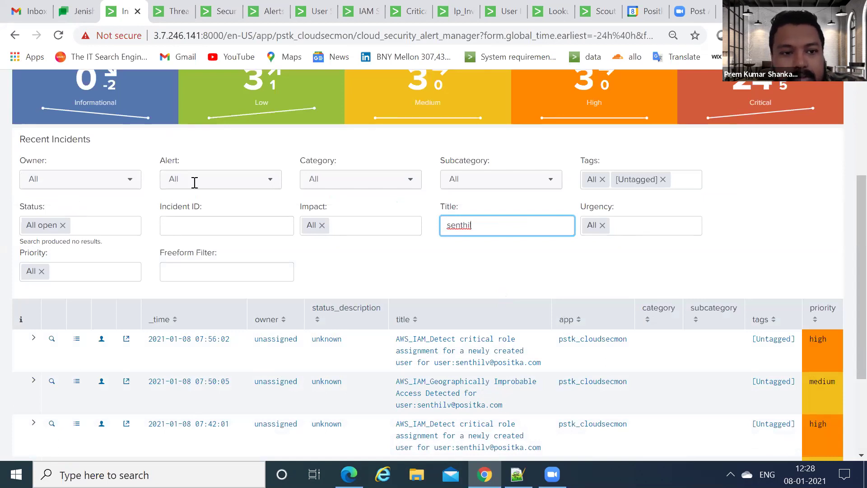
scroll(226, 106, up, 5)
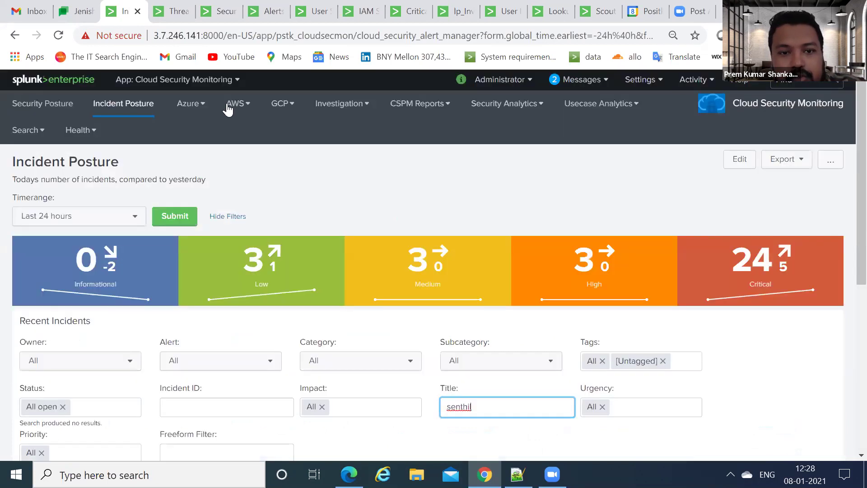
click(339, 104)
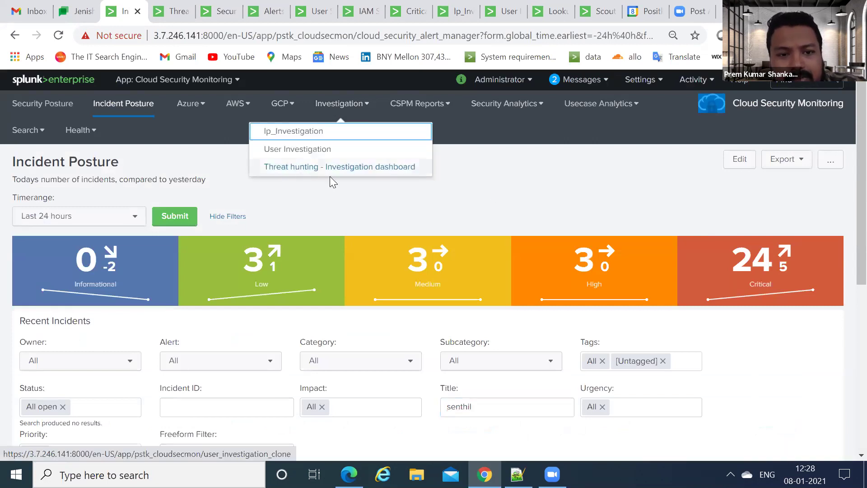
right_click(306, 168)
key(Return)
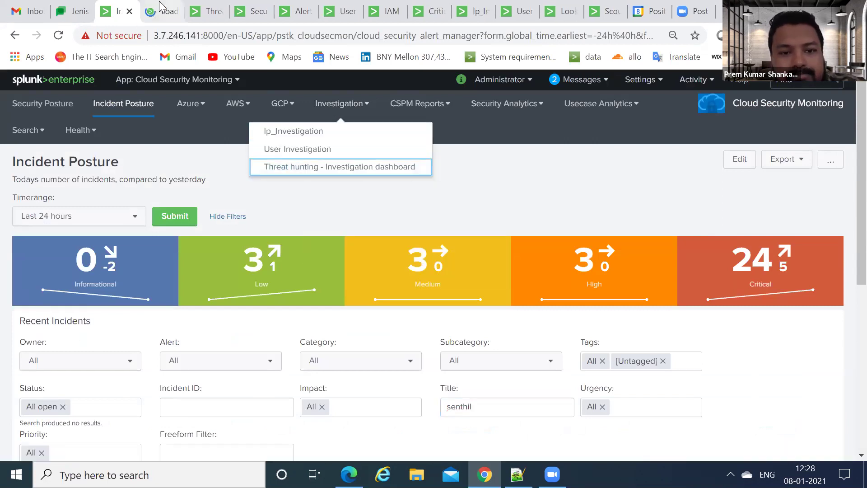
click(160, 10)
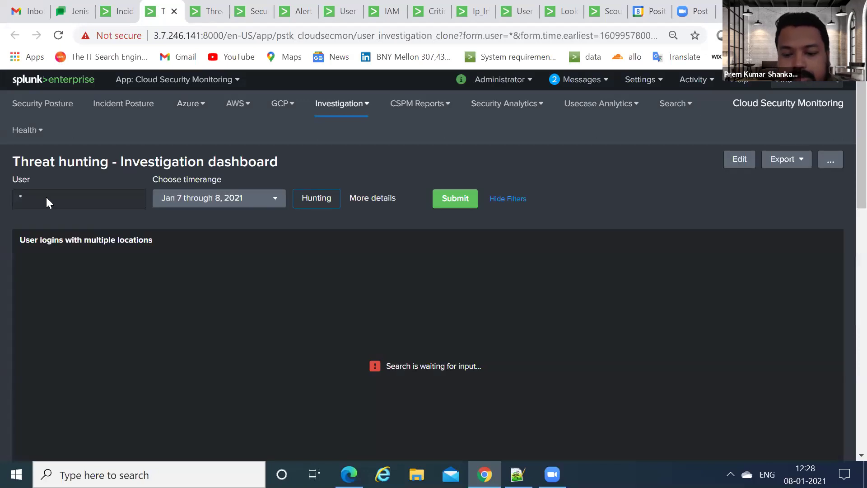
text(senthi)
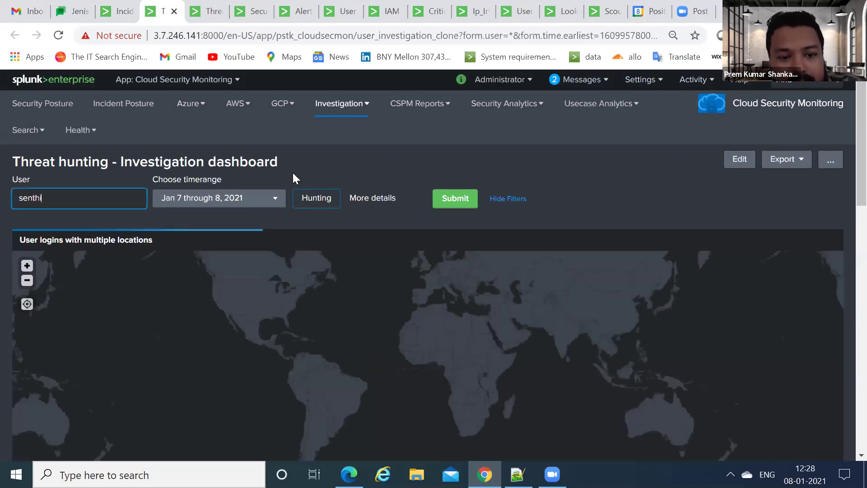
Check the 06:32:06 incident's event day in its details and set the threat hunting dashboard's time range to Dec 30, 2020
key(ctrl+Page_Up)
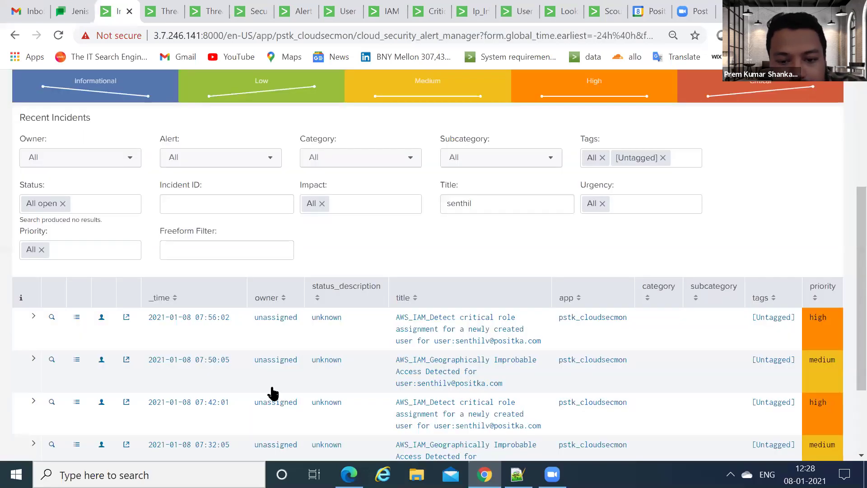
scroll(28, 399, down, 3)
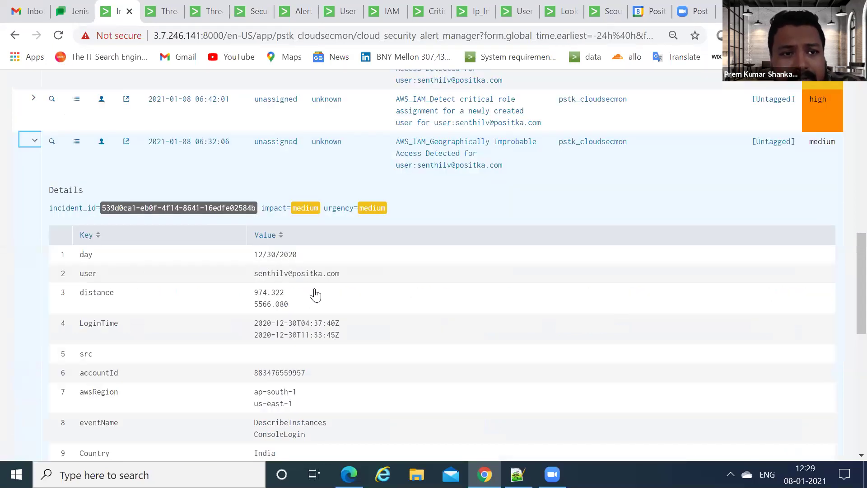
click(162, 11)
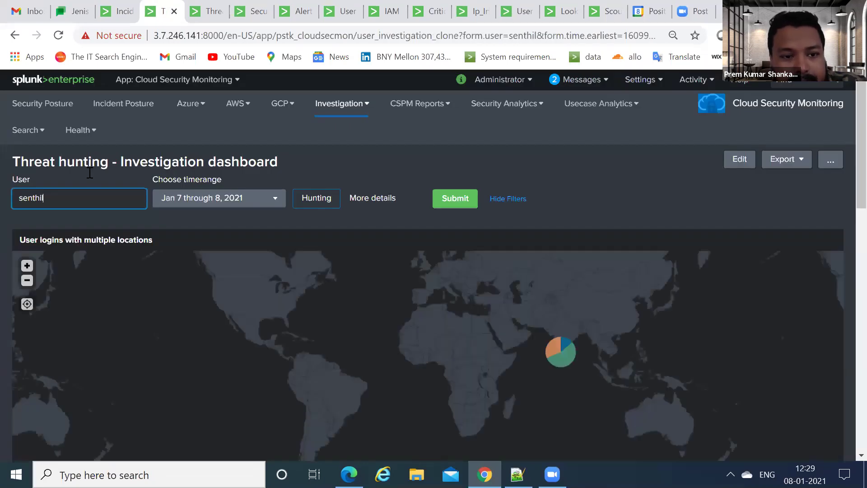
click(201, 202)
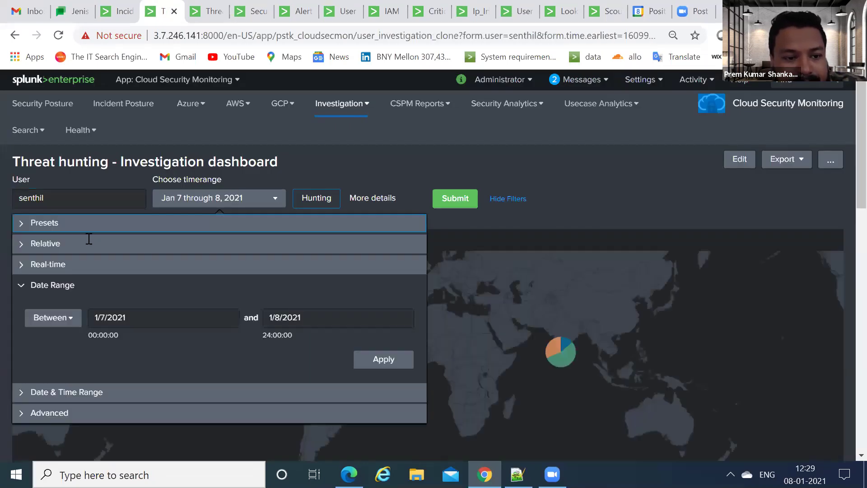
click(114, 145)
click(164, 283)
click(255, 319)
click(341, 287)
click(384, 359)
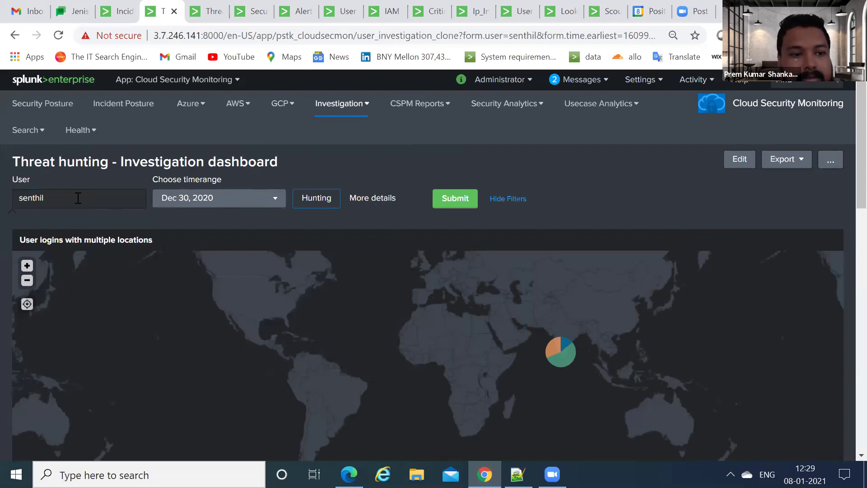
click(78, 198)
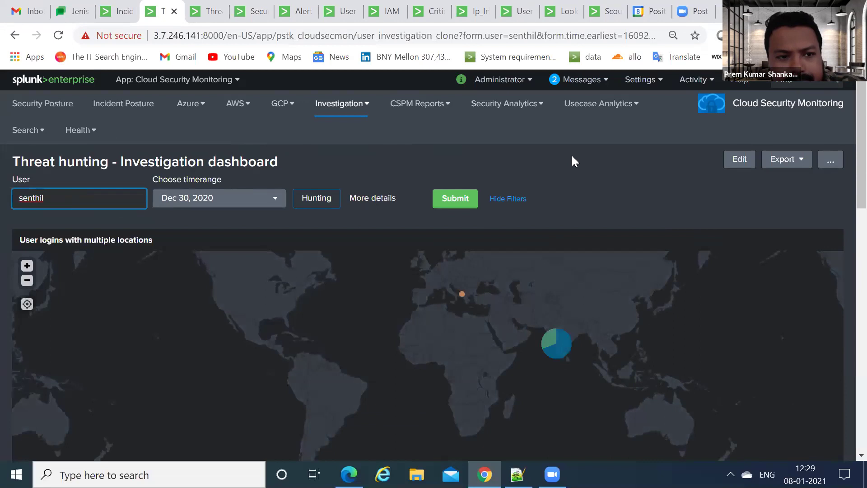
Inspect the IP addresses and locations of the two login markers on the multiple-locations map
scroll(62, 172, down, 2)
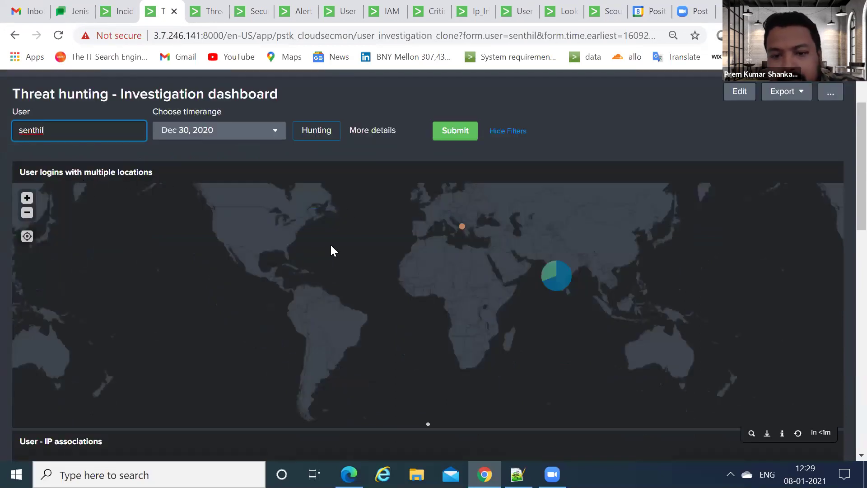
mouse_move(556, 277)
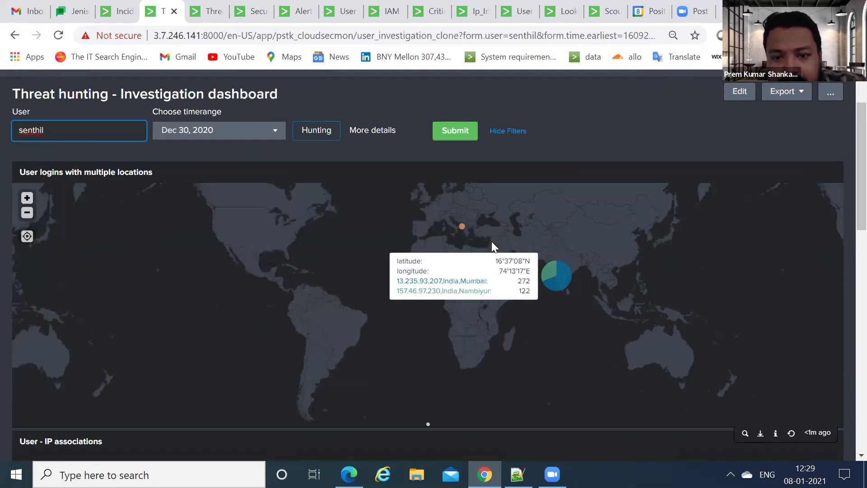
mouse_move(461, 227)
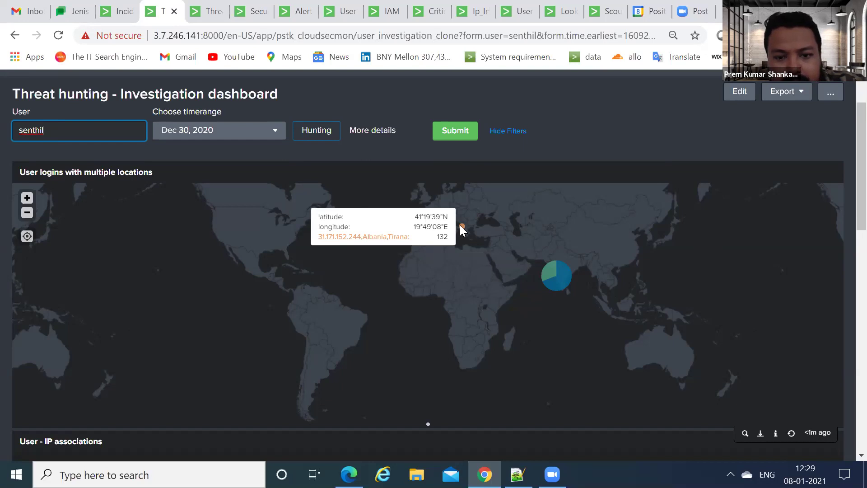
Examine the User - IP associations graph, then the associated incidents and Sequence Analyzer panels for the user
scroll(460, 225, down, 5)
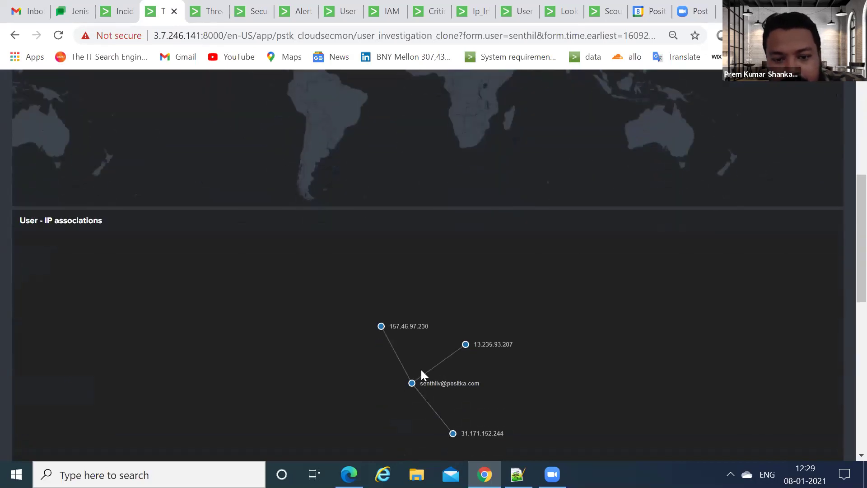
scroll(421, 371, down, 1)
mouse_move(411, 333)
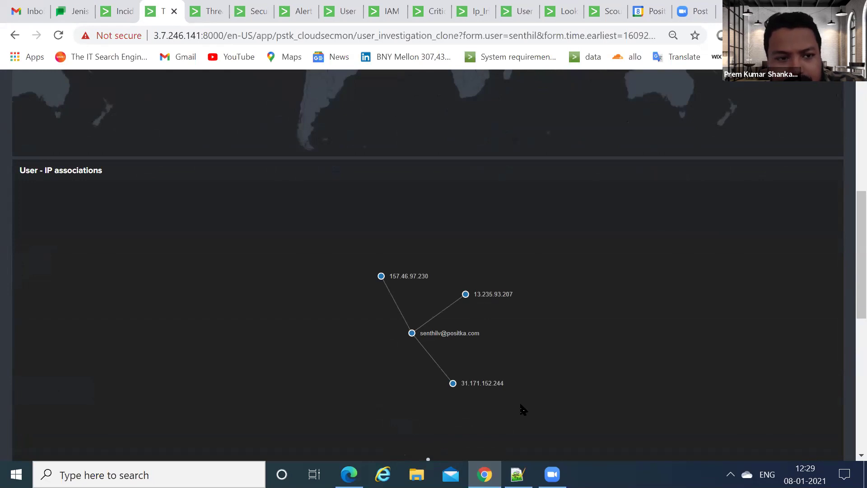
scroll(473, 291, up, 3)
scroll(475, 292, down, 4)
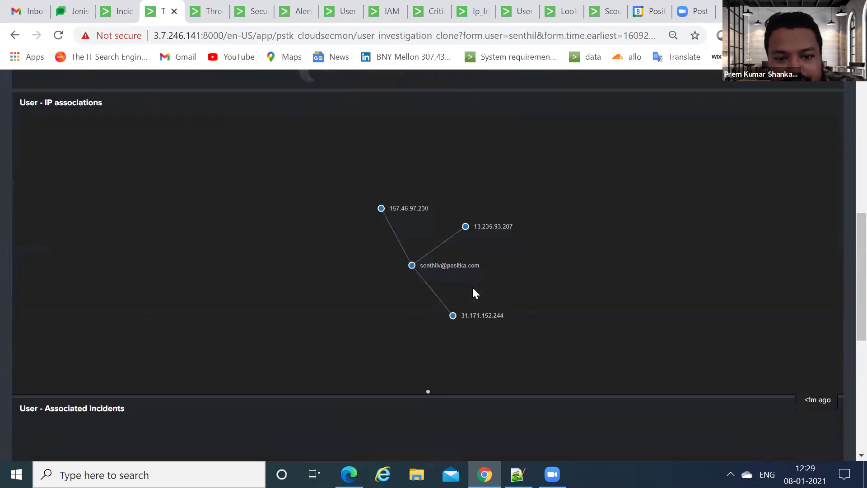
scroll(473, 289, down, 1)
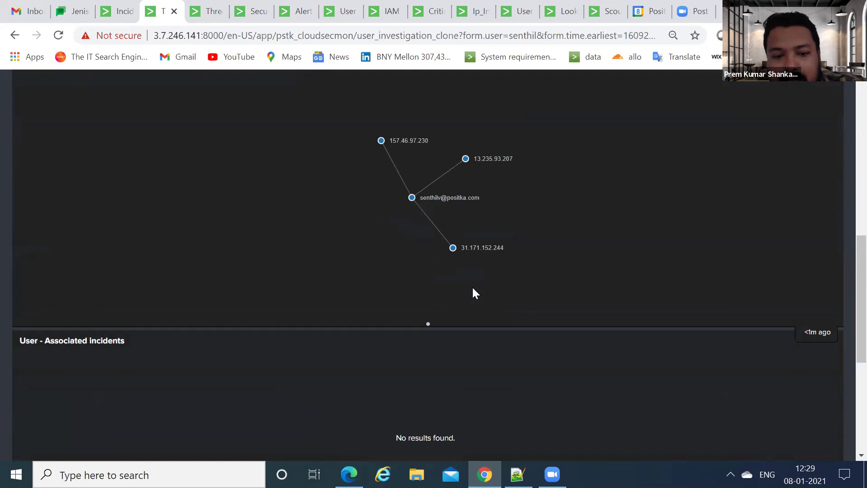
scroll(654, 337, down, 3)
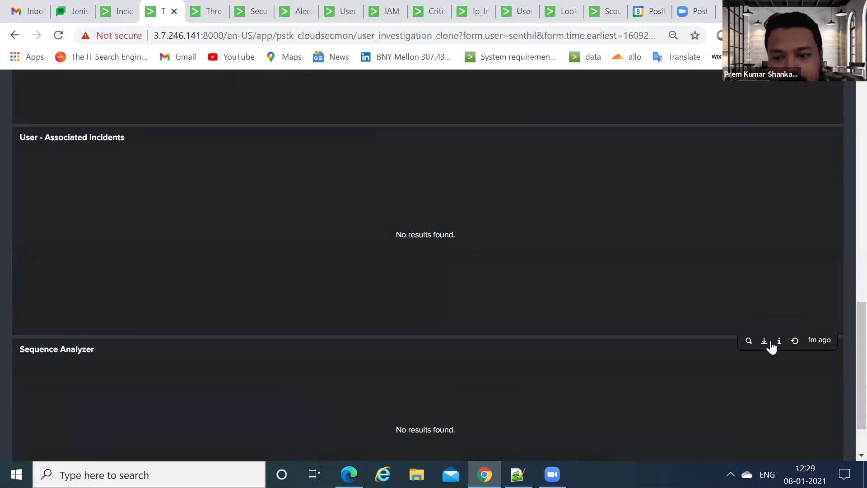
Refresh the Sequence Analyzer panel's results and go back to the dashboard's filters
click(793, 341)
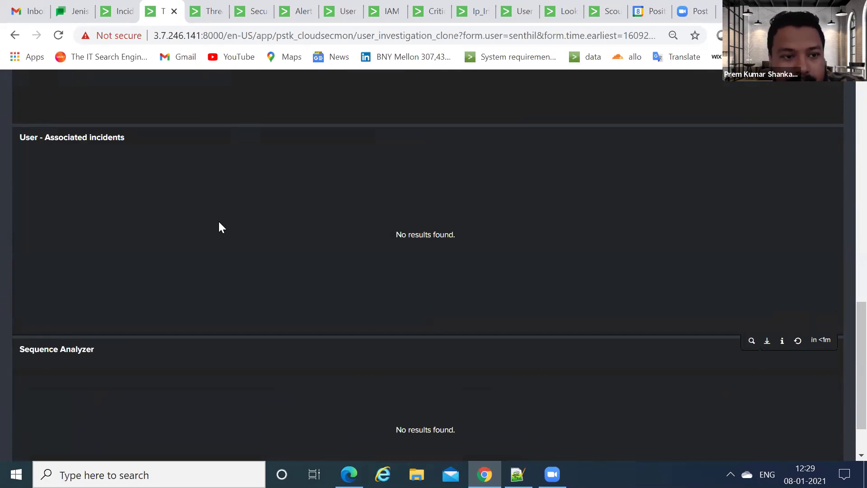
scroll(220, 223, up, 20)
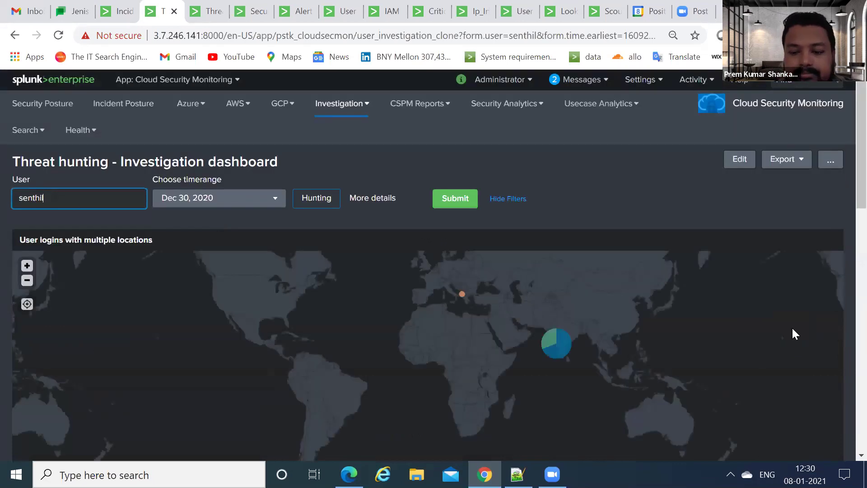
text(l)
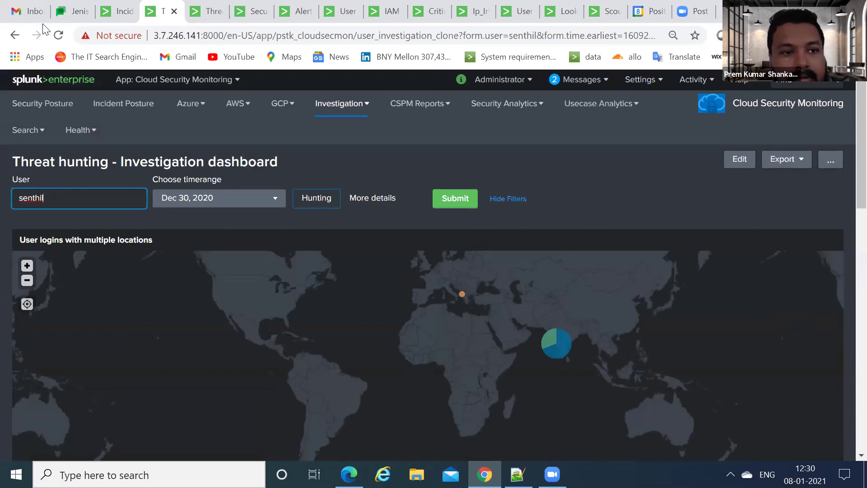
Reopen the Threat hunting - Investigation dashboard and enter the affected user's name as the User
click(349, 108)
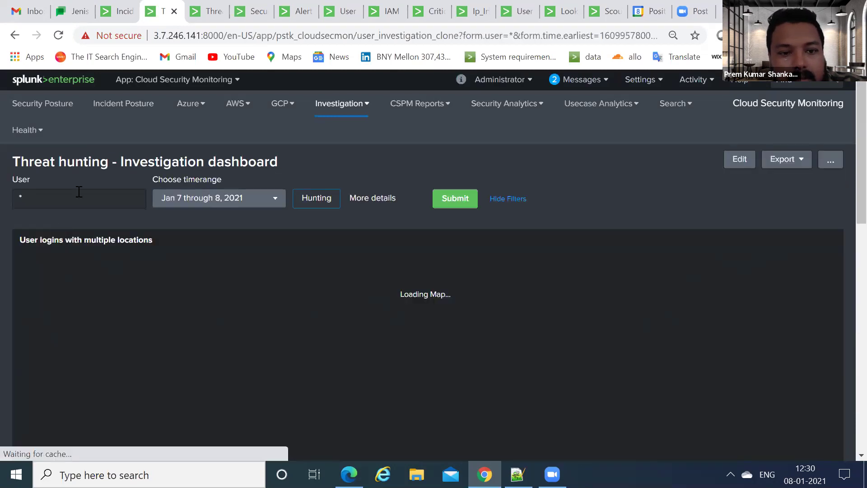
click(42, 195)
scroll(220, 201, down, 6)
scroll(220, 201, down, 7)
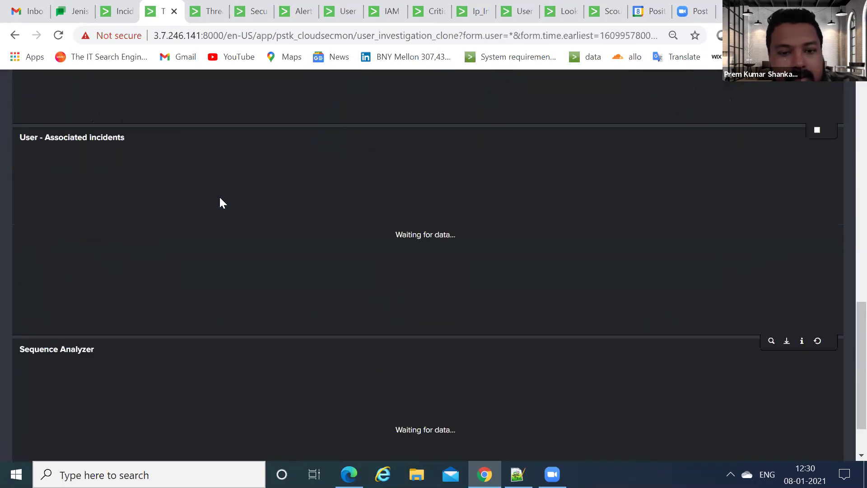
scroll(219, 202, up, 10)
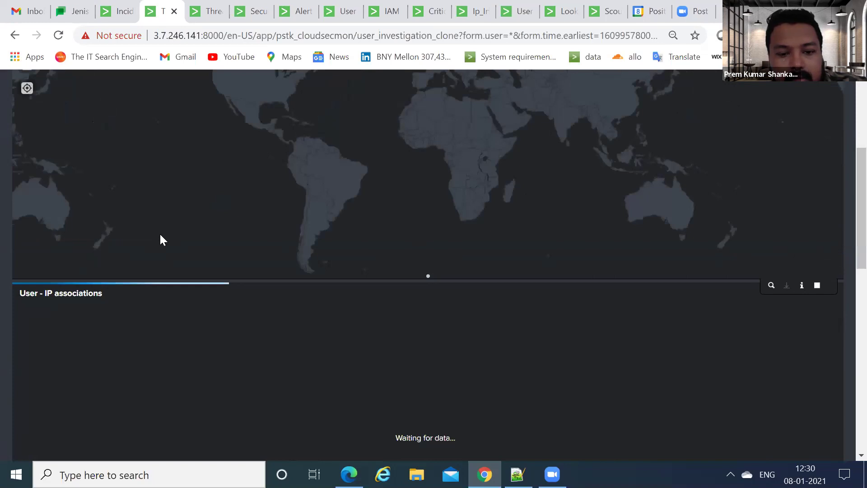
scroll(160, 233, up, 4)
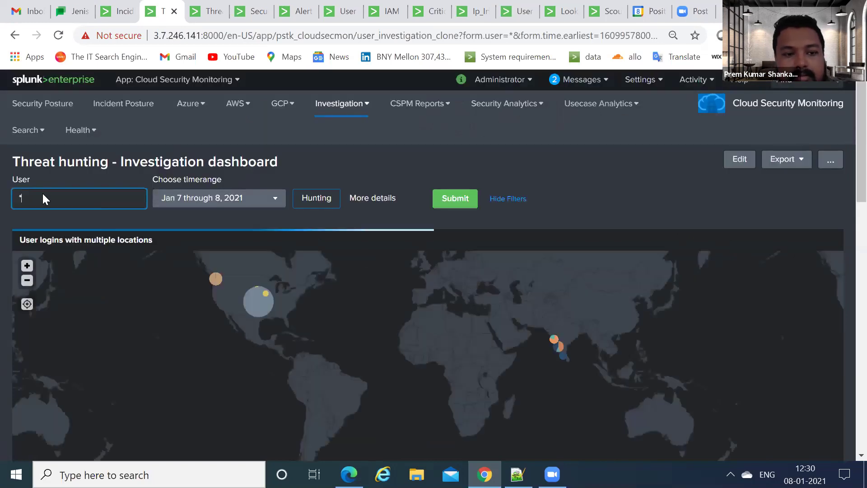
key(BackSpace)
text(senthil)
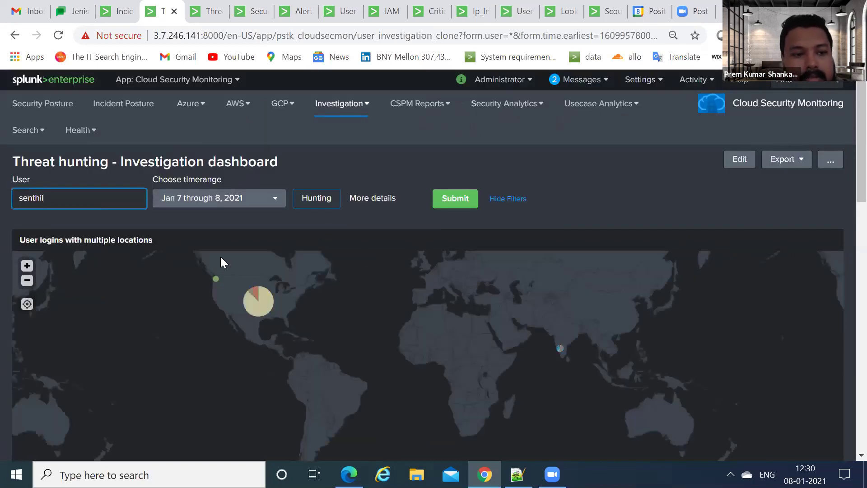
Set the dashboard's time range to the single day 12/30/2020 and apply it
click(220, 201)
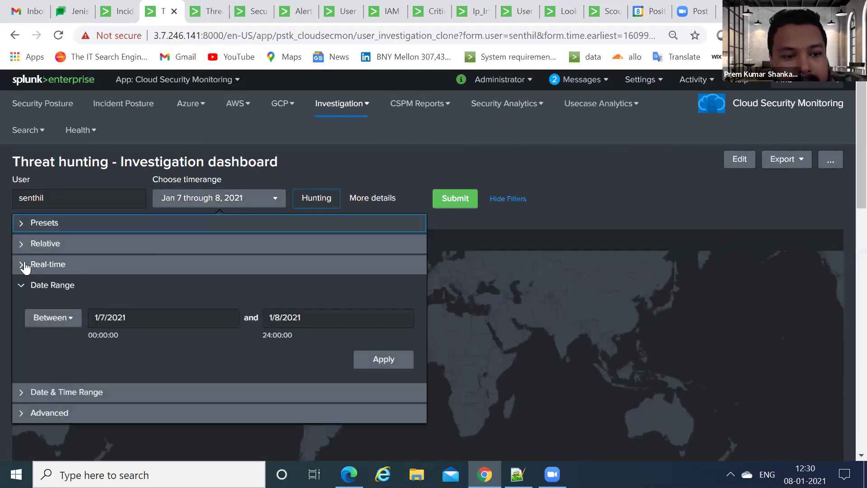
click(112, 318)
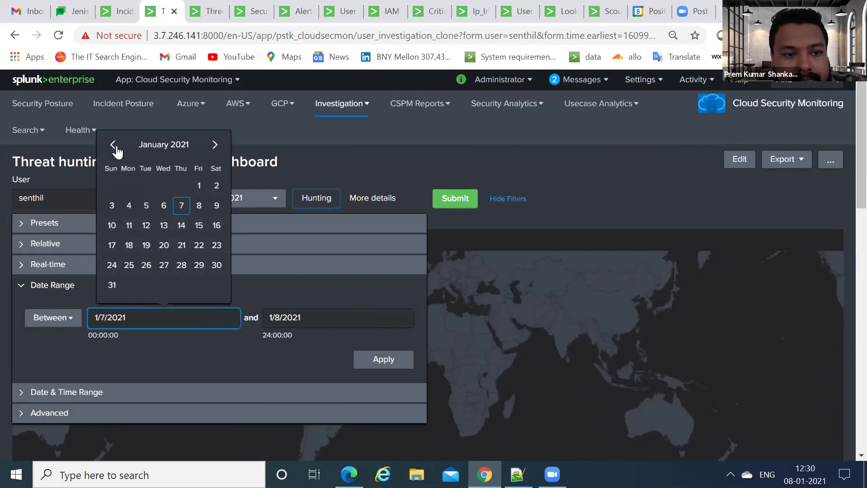
click(114, 145)
click(164, 283)
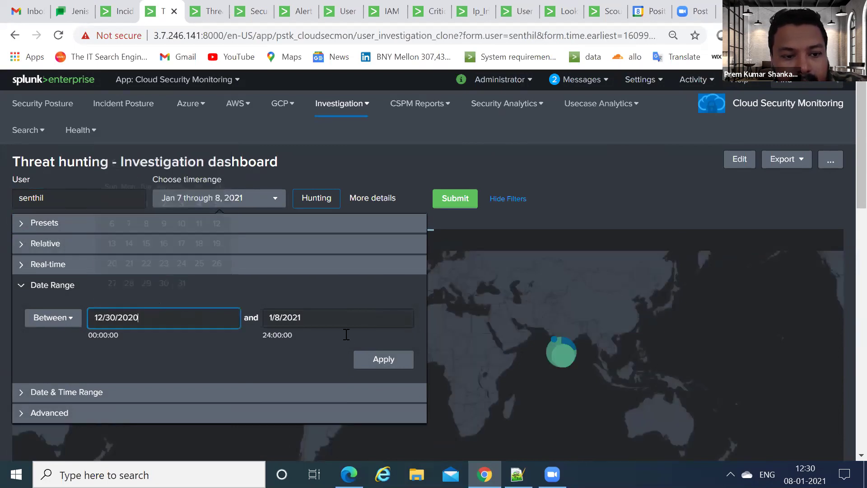
key(Tab)
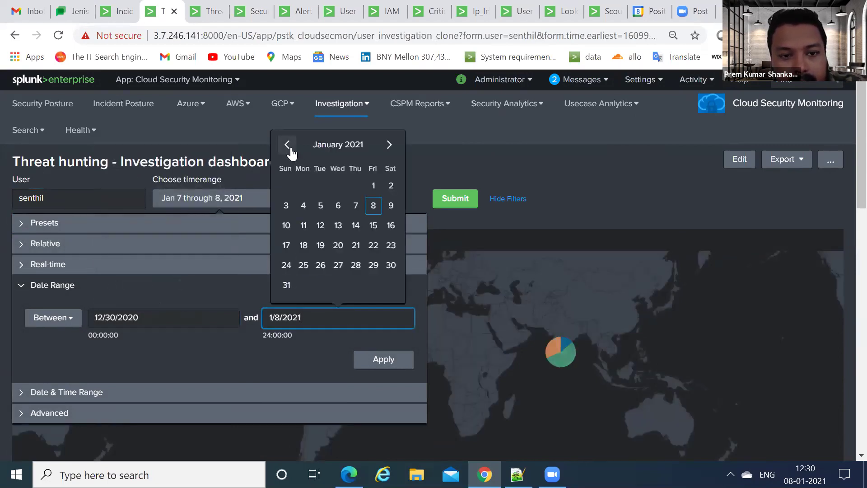
click(290, 147)
click(339, 284)
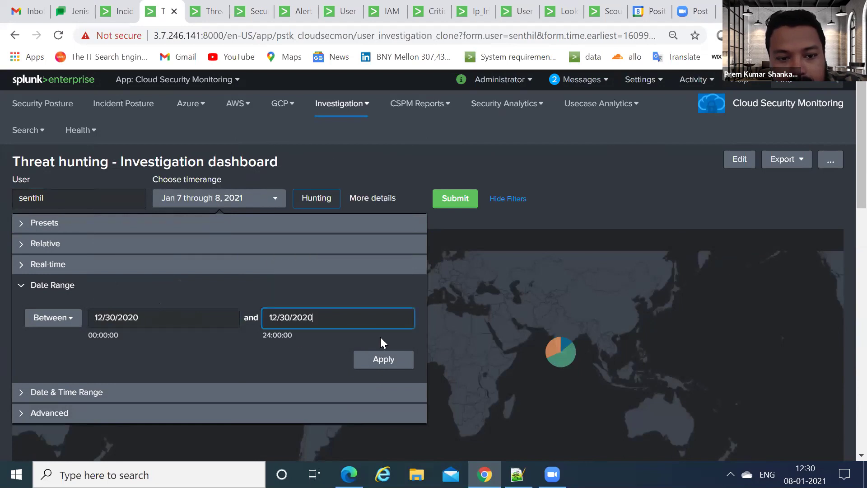
click(379, 366)
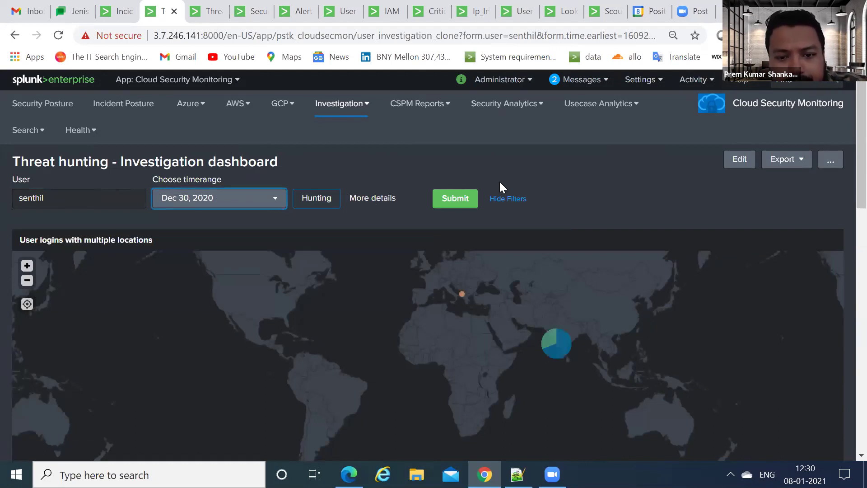
Check the dashboard panels, open the User - Associated incidents query in Search and rerun it for Today
scroll(544, 194, down, 6)
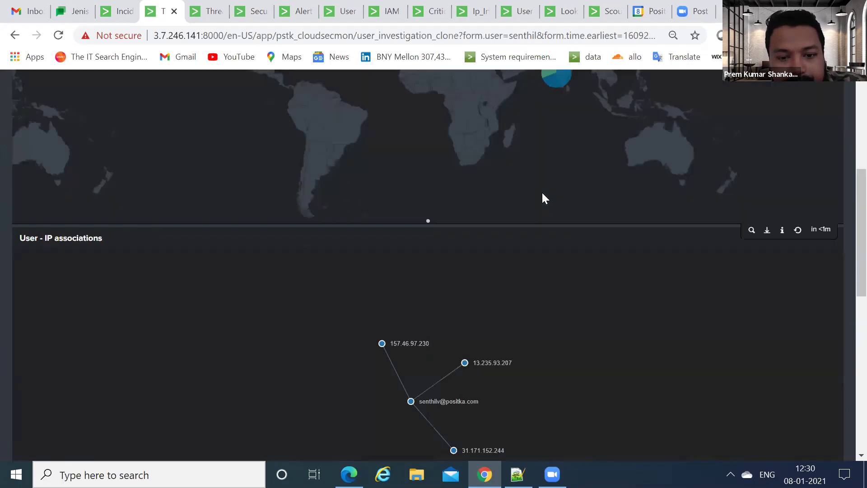
scroll(543, 199, down, 7)
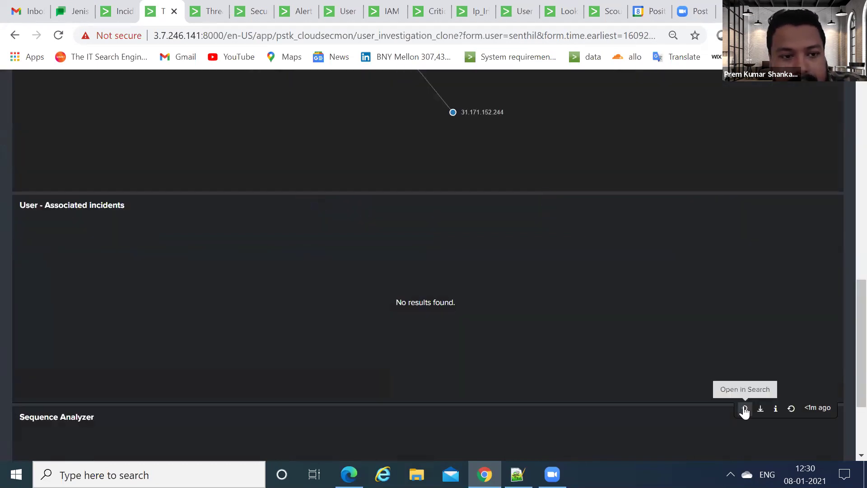
scroll(253, 288, down, 3)
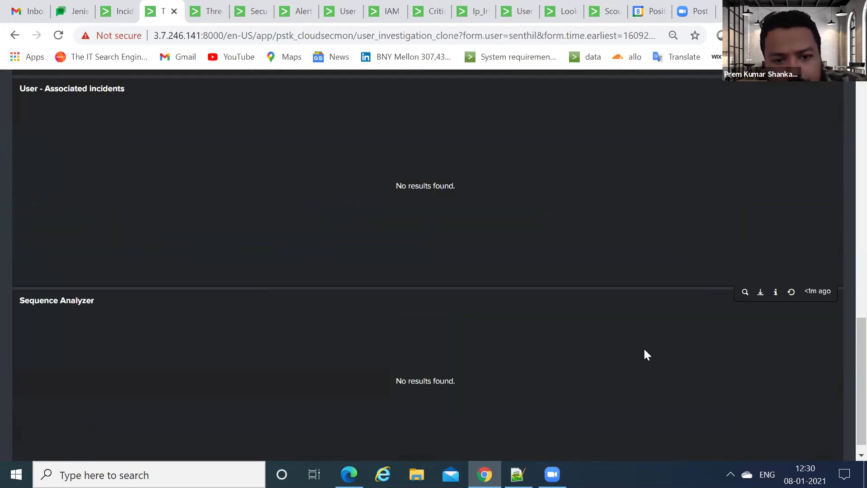
scroll(749, 385, up, 3)
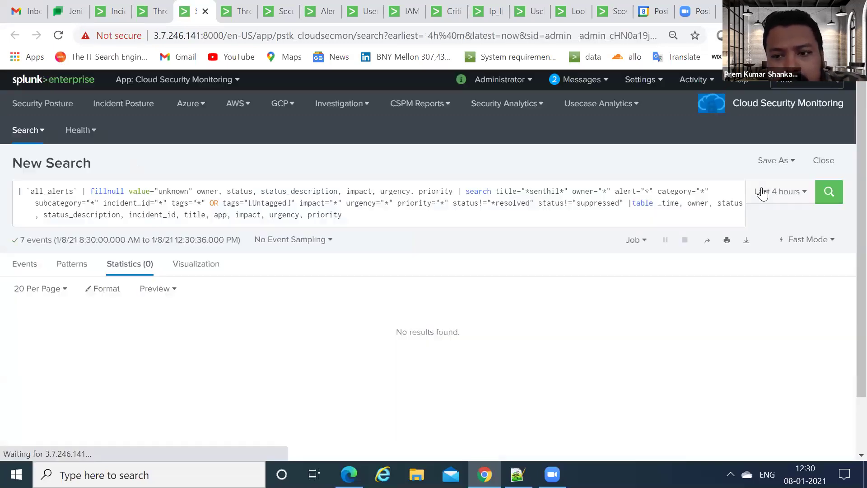
click(769, 194)
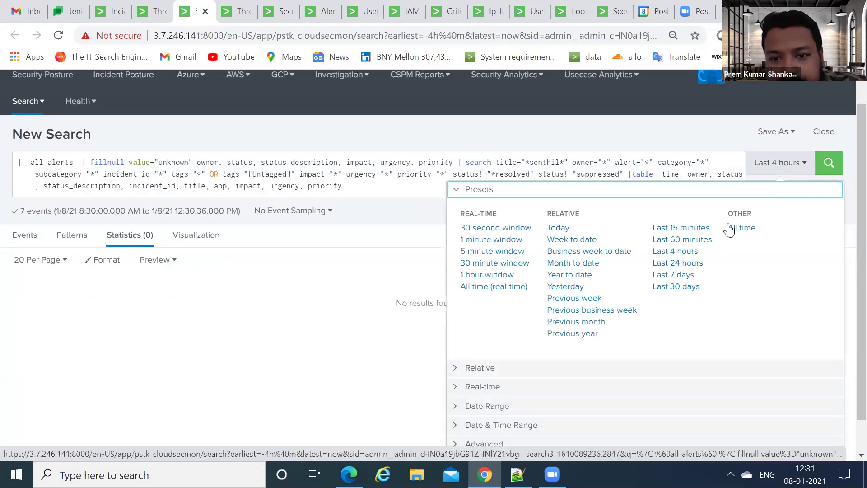
click(829, 164)
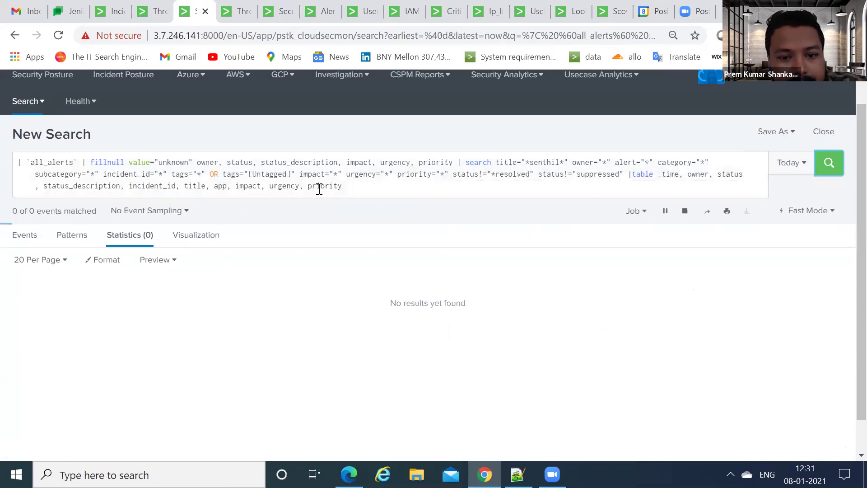
Edit the Threat hunting - Investigation dashboard and set the User - Associated incidents search's time range to Today
click(154, 10)
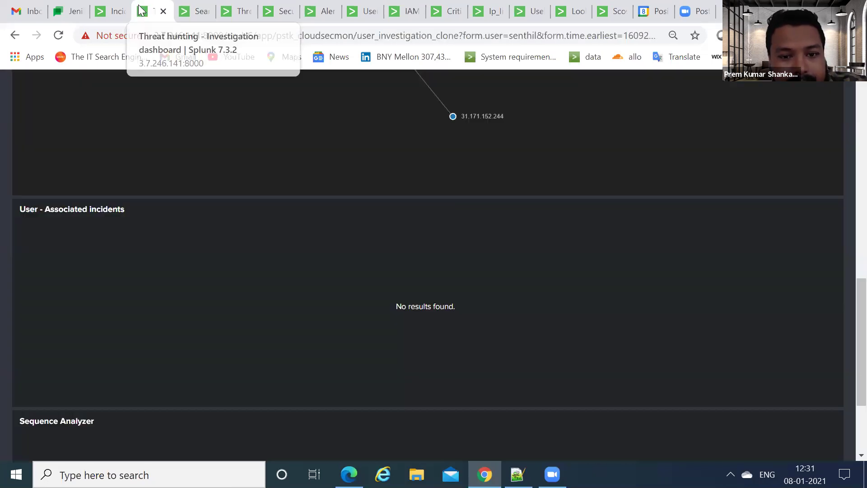
scroll(359, 270, up, 15)
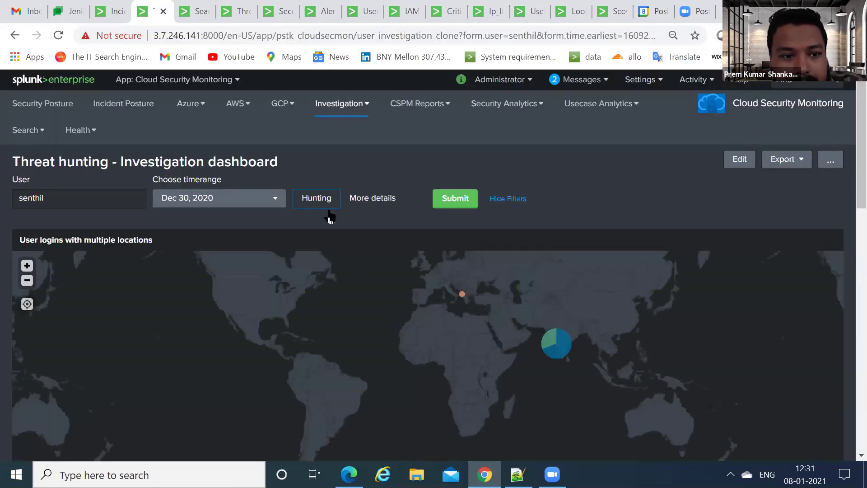
scroll(458, 240, down, 4)
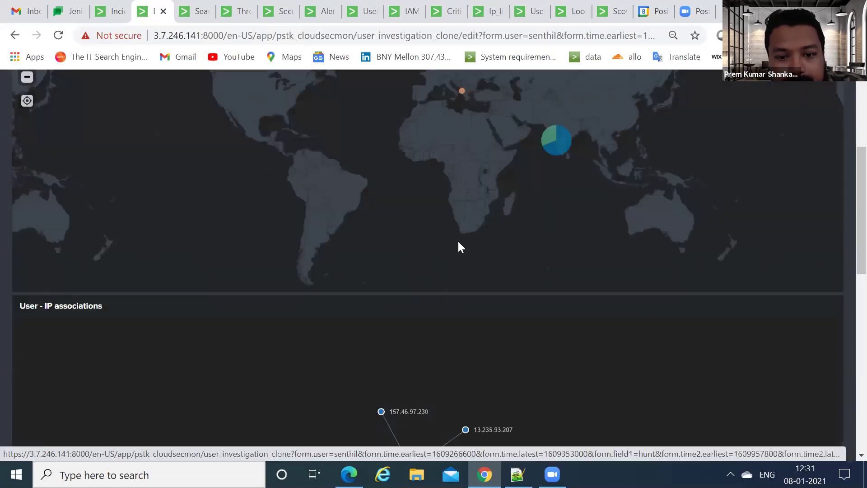
scroll(758, 256, down, 5)
scroll(759, 253, down, 4)
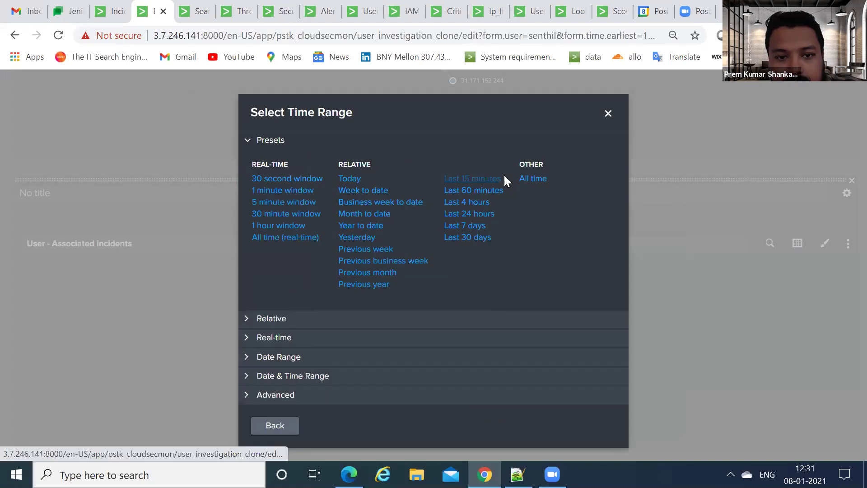
click(348, 179)
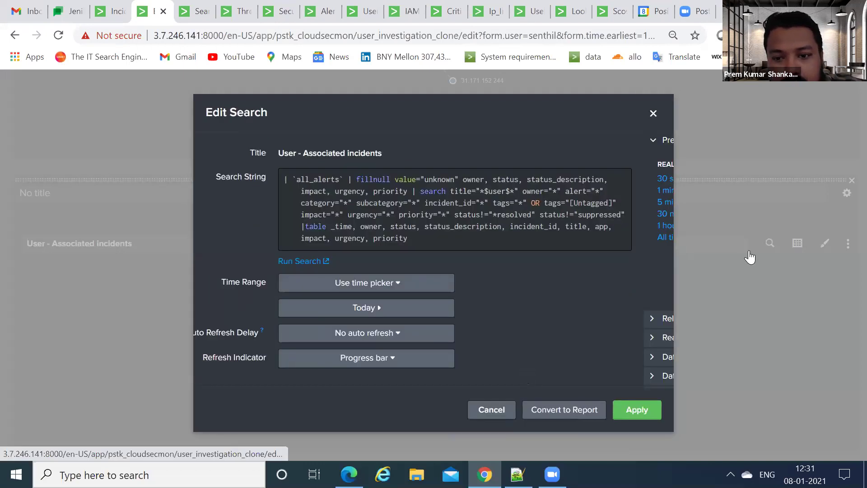
Set the Sequence Analyzer search's time range to Today and save the edited dashboard
click(767, 401)
scroll(767, 401, down, 3)
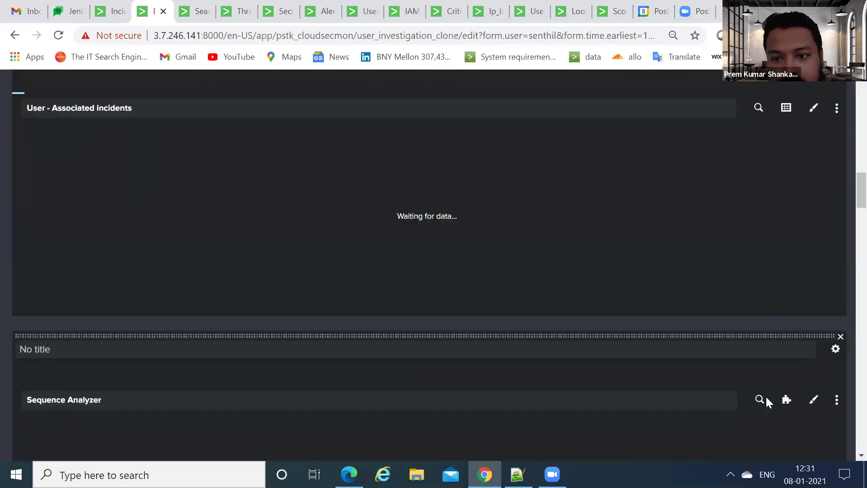
click(767, 349)
scroll(448, 251, down, 3)
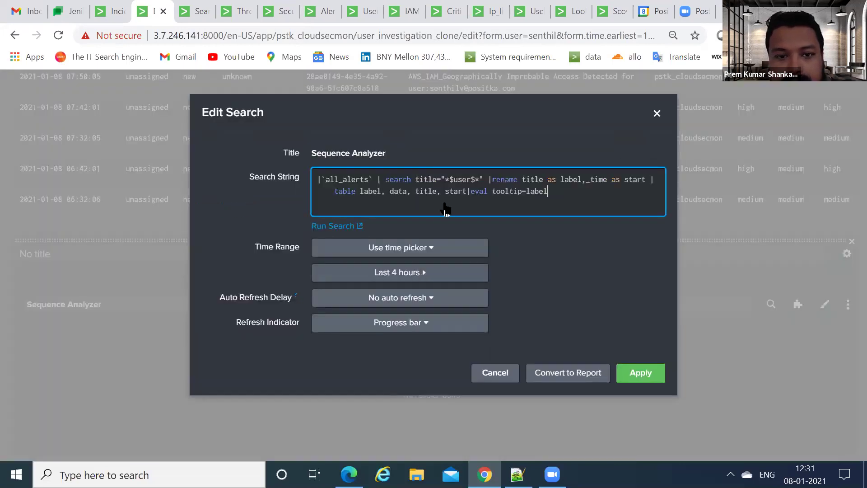
click(479, 269)
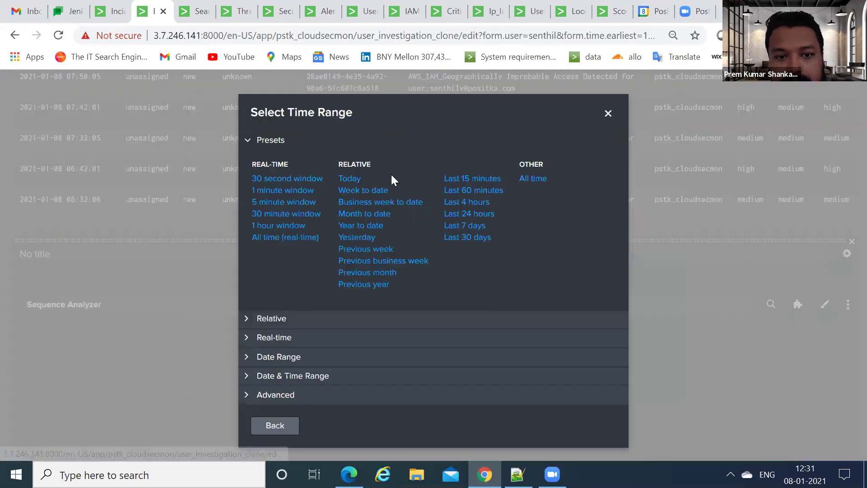
click(639, 379)
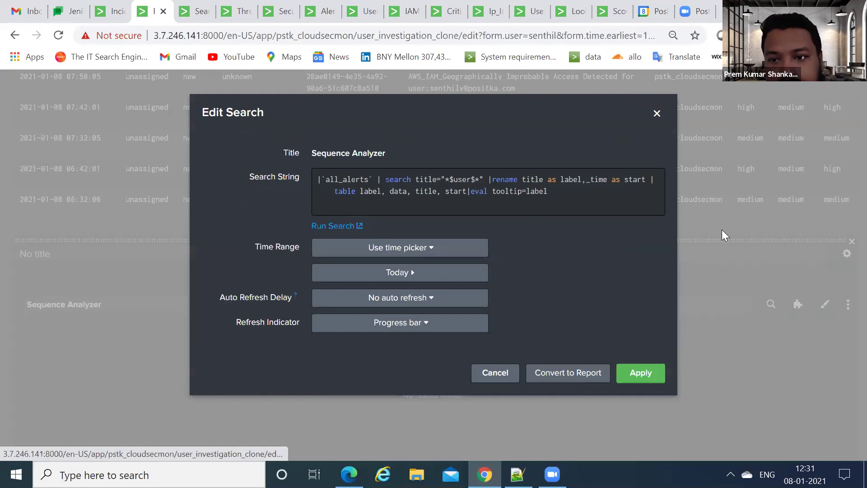
click(797, 143)
scroll(388, 187, up, 10)
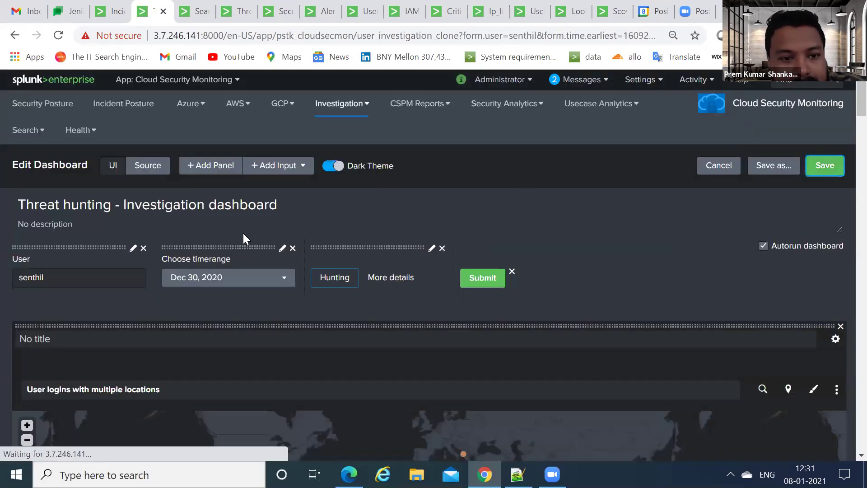
Examine the user's associated incidents and follow the order of the alerts along the Sequence Analyzer timeline
scroll(427, 260, down, 15)
scroll(427, 260, down, 4)
scroll(441, 398, up, 3)
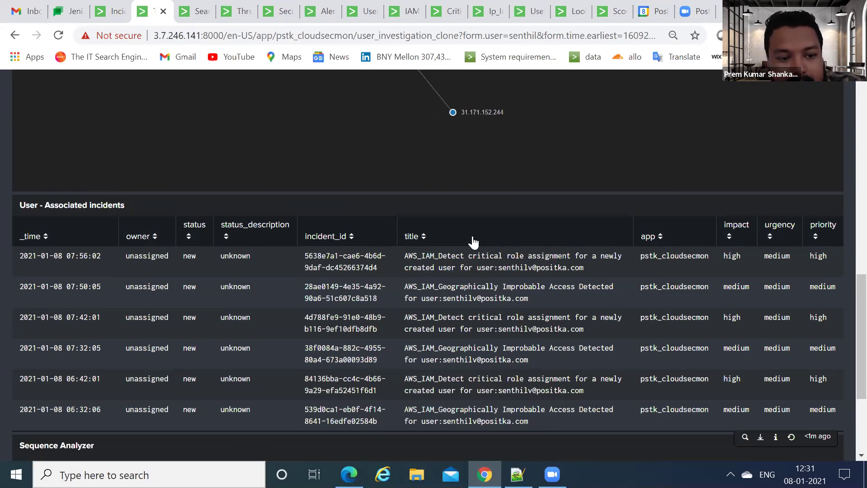
scroll(471, 237, down, 3)
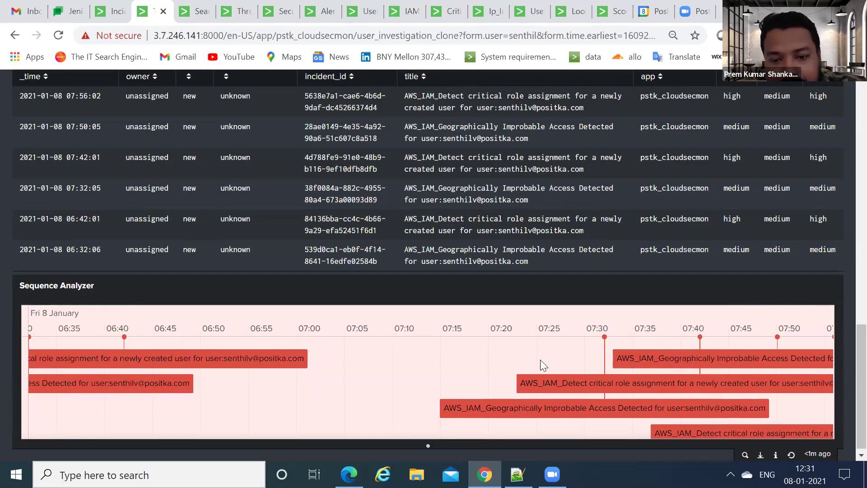
scroll(651, 384, up, 3)
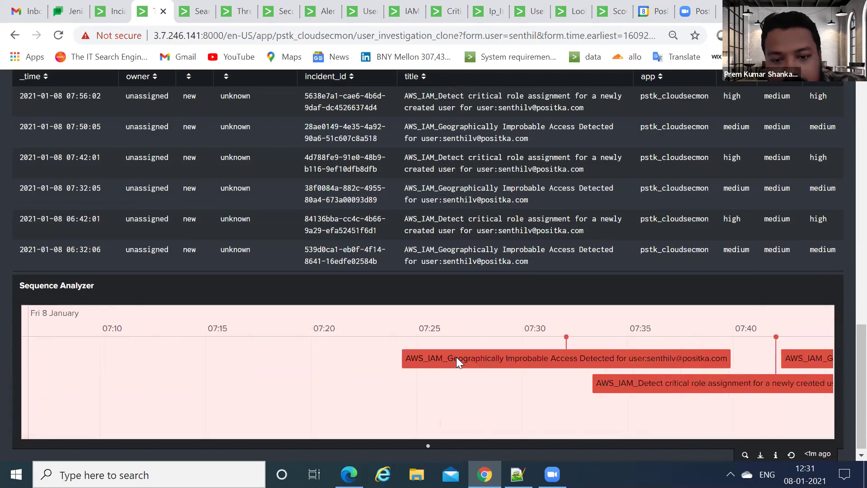
scroll(492, 413, right, 5)
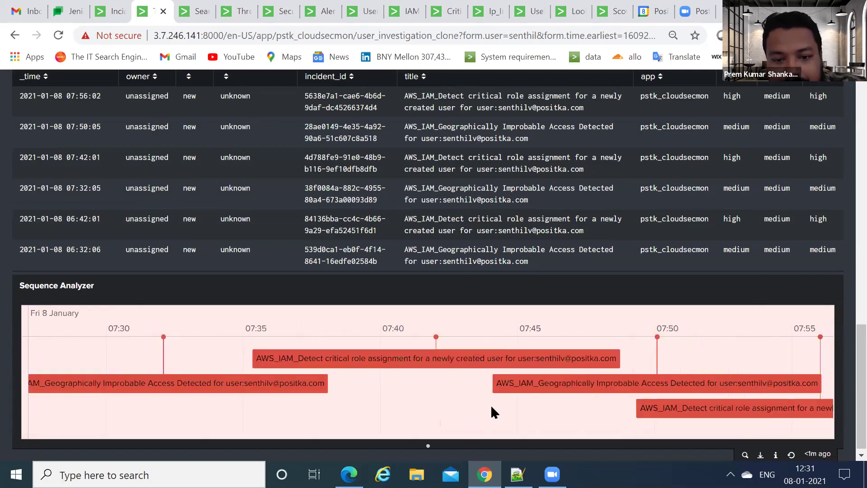
scroll(691, 389, up, 3)
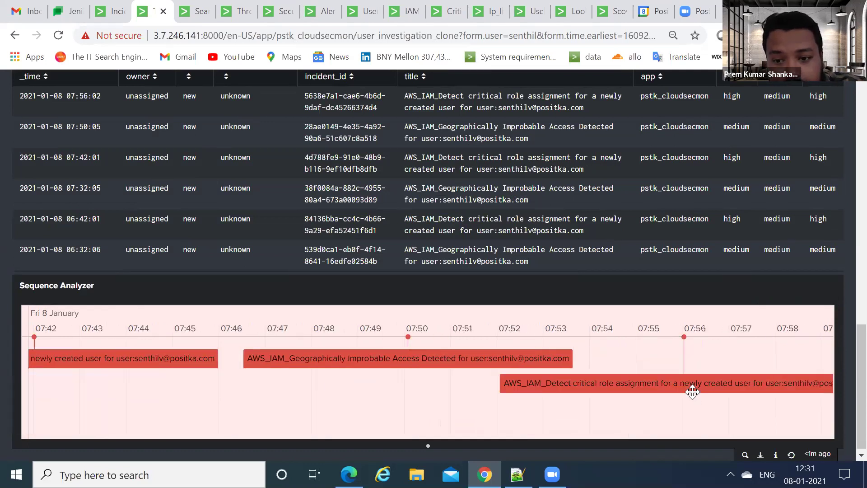
Compare the timing of the geographically improbable access and critical role assignment alerts on the Sequence Analyzer timeline
scroll(677, 406, up, 2)
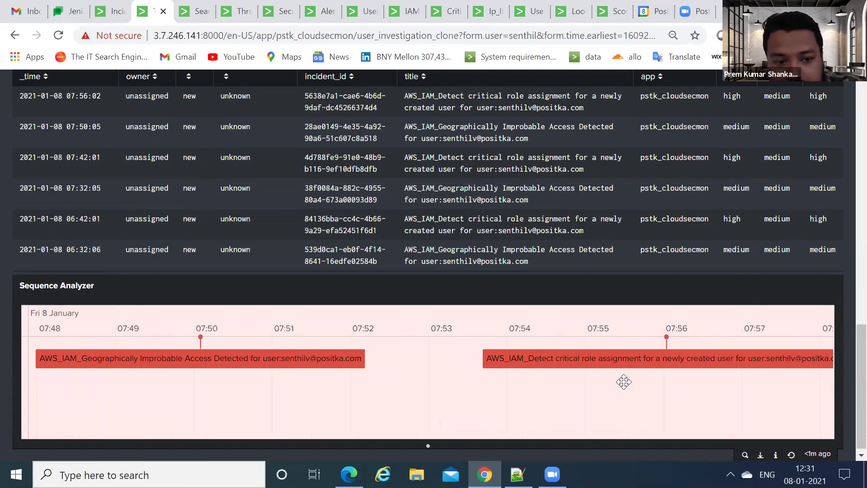
scroll(748, 378, right, 3)
scroll(157, 359, left, 4)
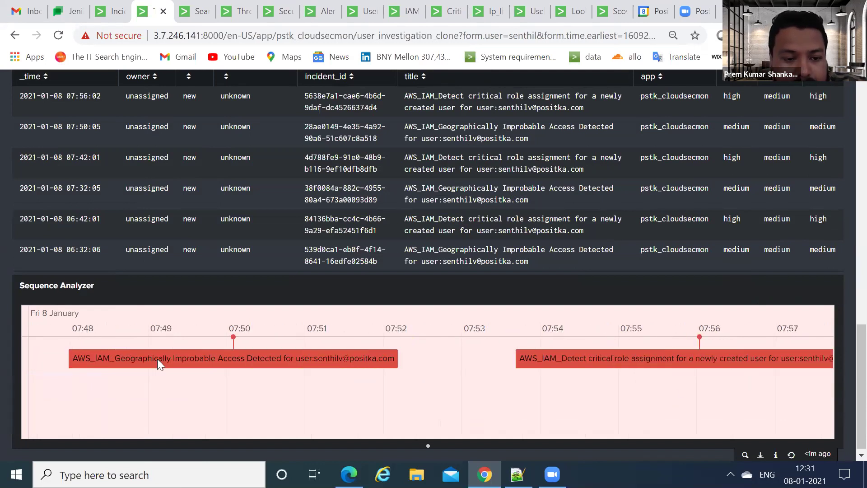
mouse_move(157, 359)
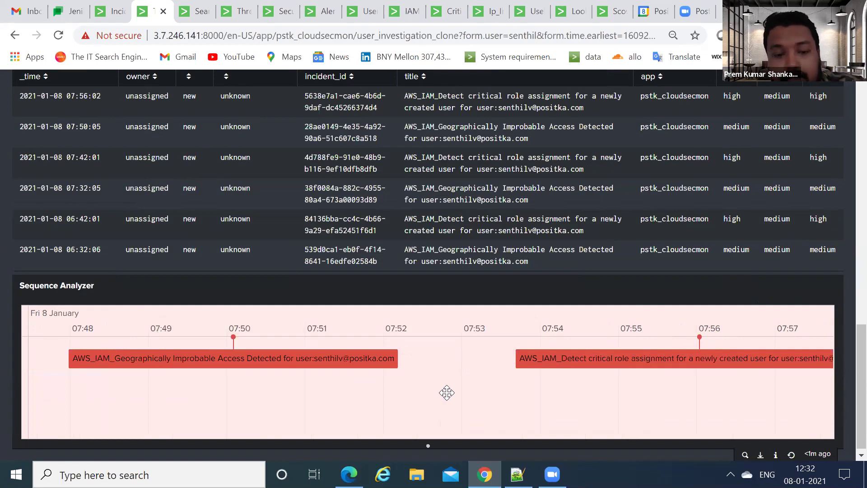
scroll(446, 393, down, 3)
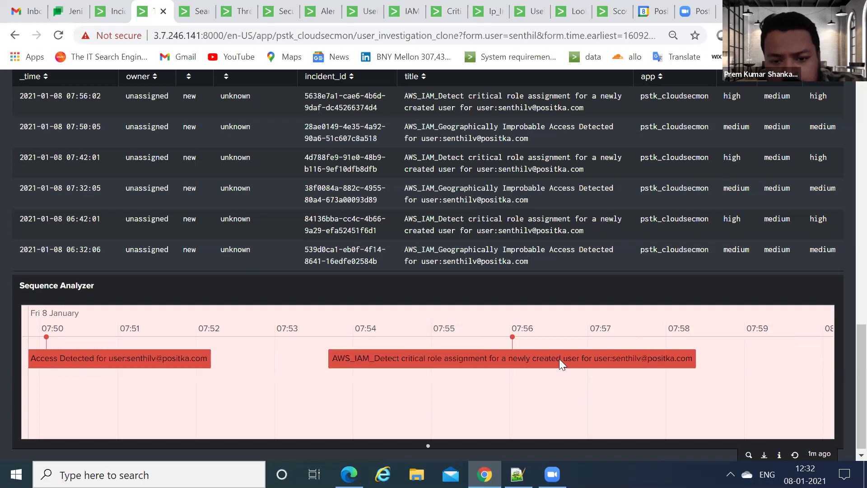
mouse_move(502, 362)
scroll(570, 370, up, 5)
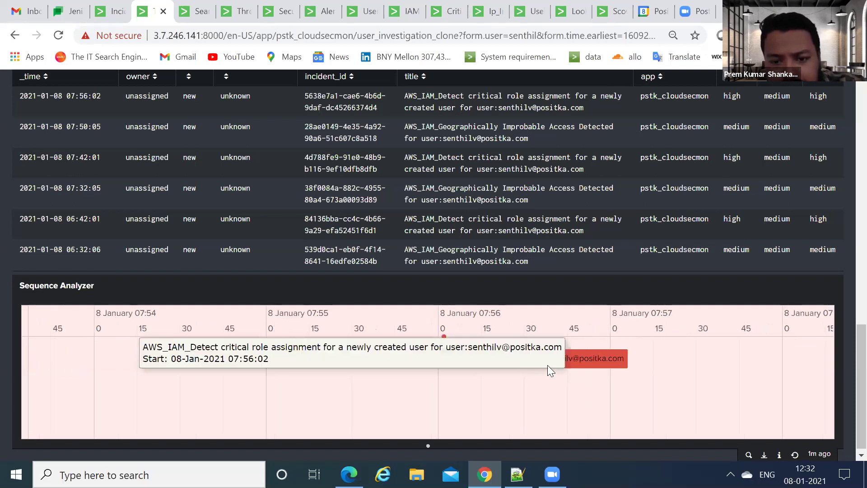
scroll(548, 365, down, 6)
scroll(634, 343, down, 2)
scroll(486, 363, up, 2)
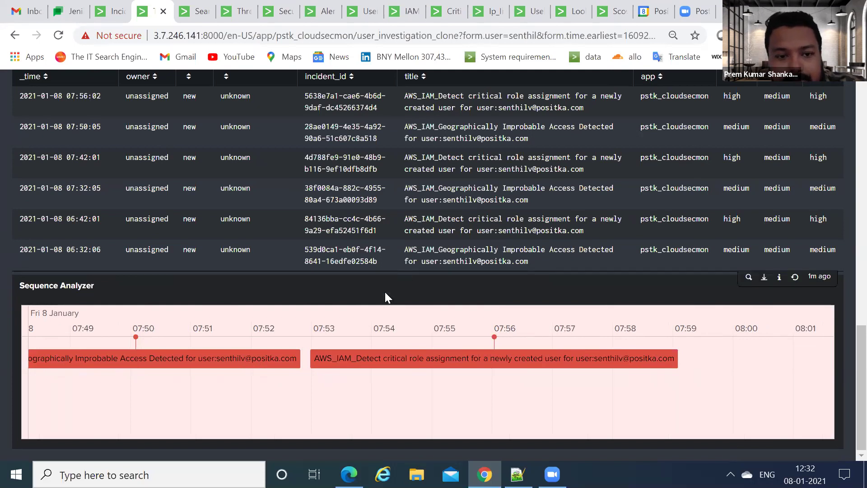
Show the dashboard's More details view and examine the improbable access and critical role assignment detection tables
scroll(385, 292, up, 20)
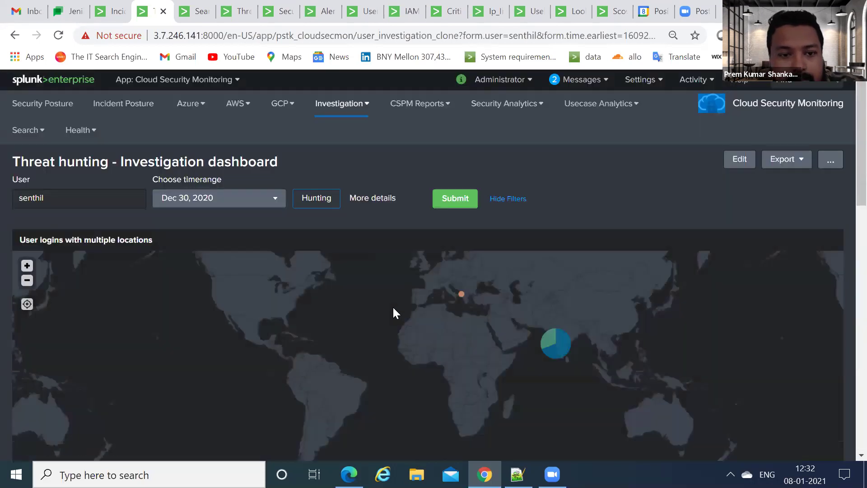
click(373, 203)
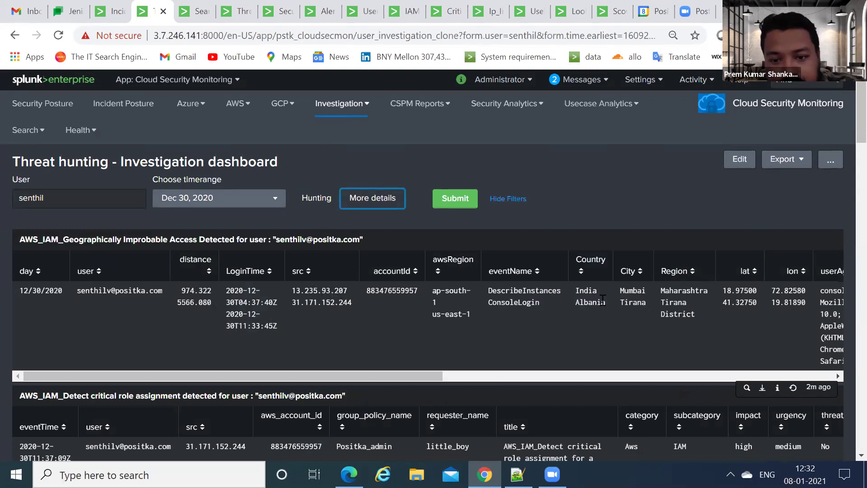
drag(406, 374, 255, 379)
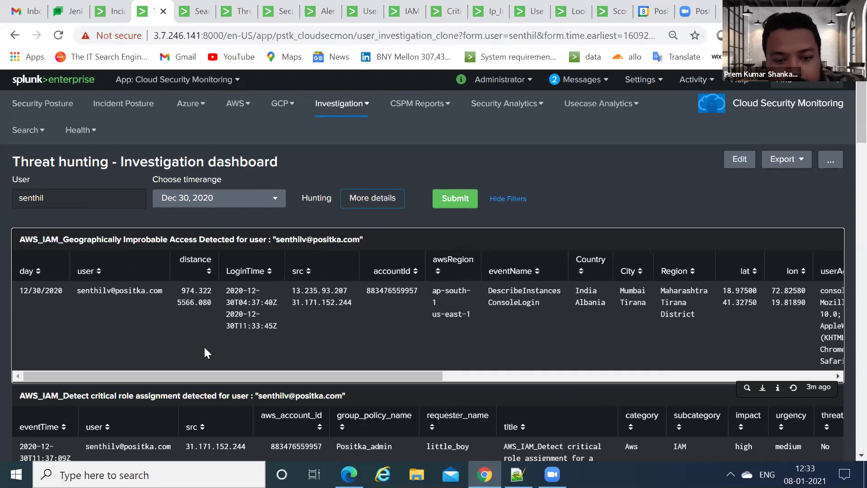
scroll(845, 123, down, 1)
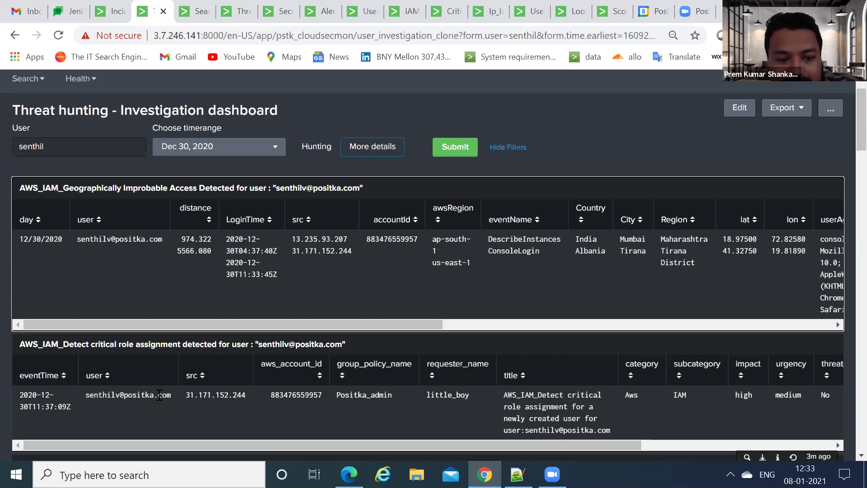
mouse_move(516, 445)
mouse_down()
mouse_move(632, 445)
mouse_move(515, 445)
mouse_up()
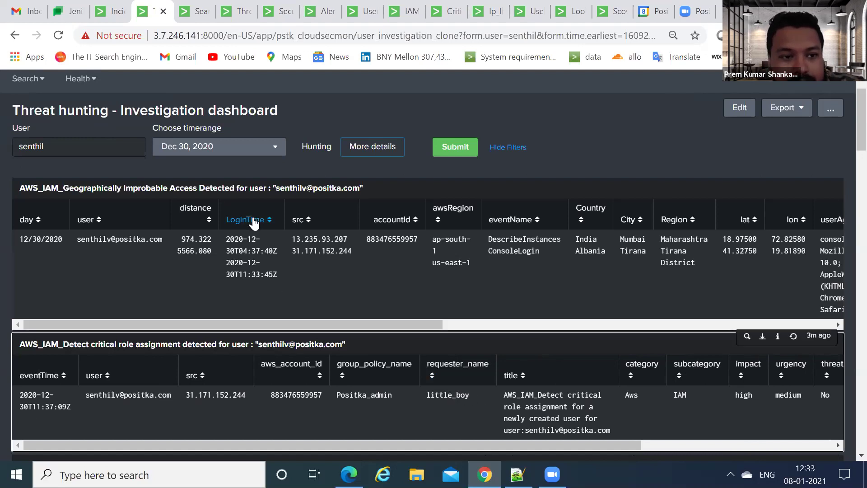
Return to the Hunting view and filter the dashboard by the user little
scroll(257, 217, up, 1)
click(318, 198)
key(shift+Tab)
key(shift+Tab)
text(little)
key(Return)
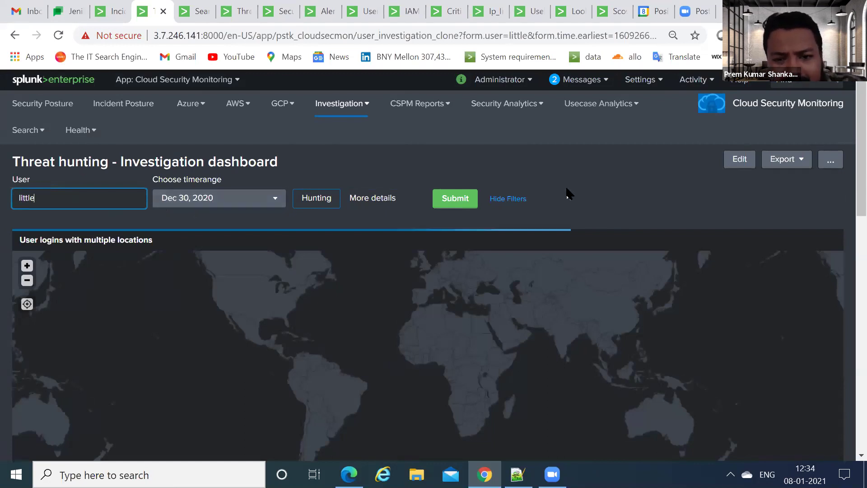
Examine the filtered user's login locations on the map and the source addresses in the User - IP associations graph
scroll(565, 277, down, 1)
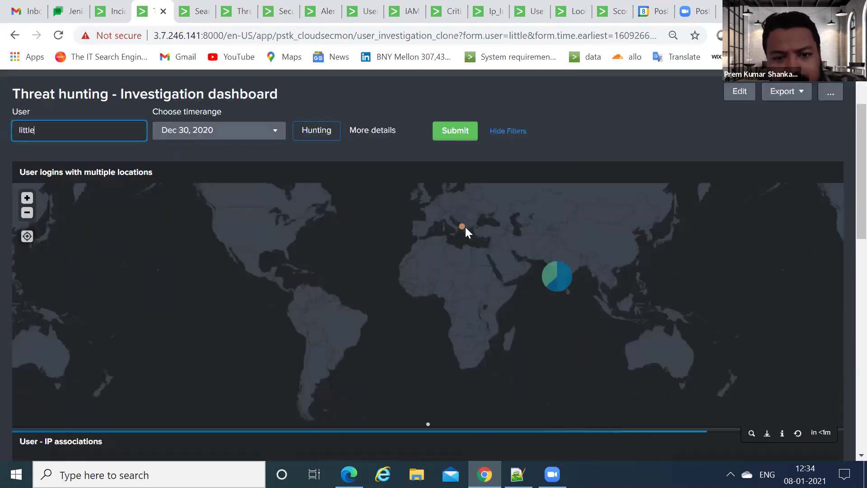
scroll(561, 276, down, 3)
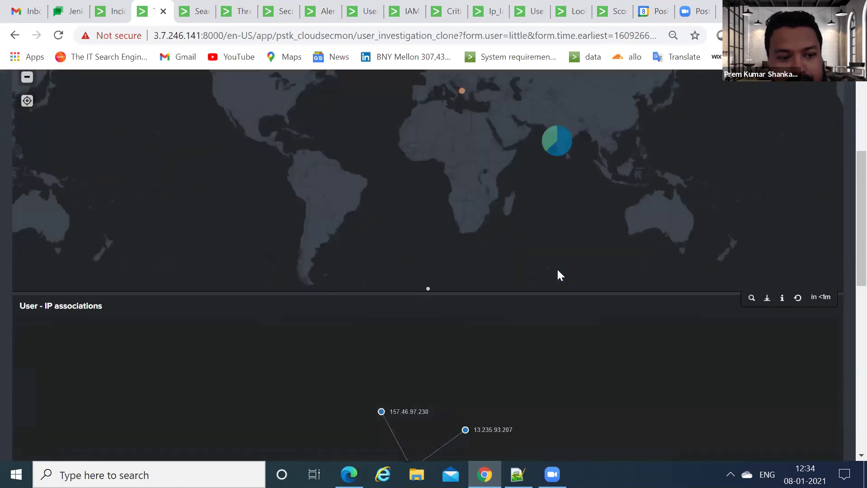
scroll(551, 268, down, 4)
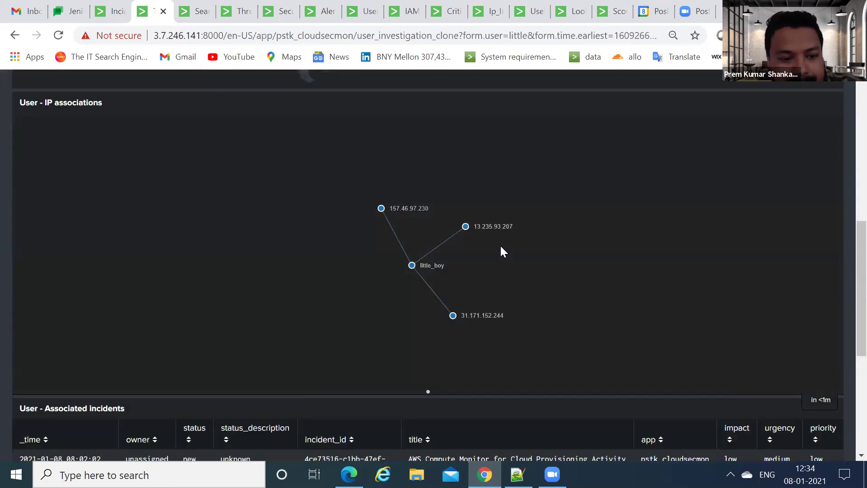
scroll(131, 226, down, 3)
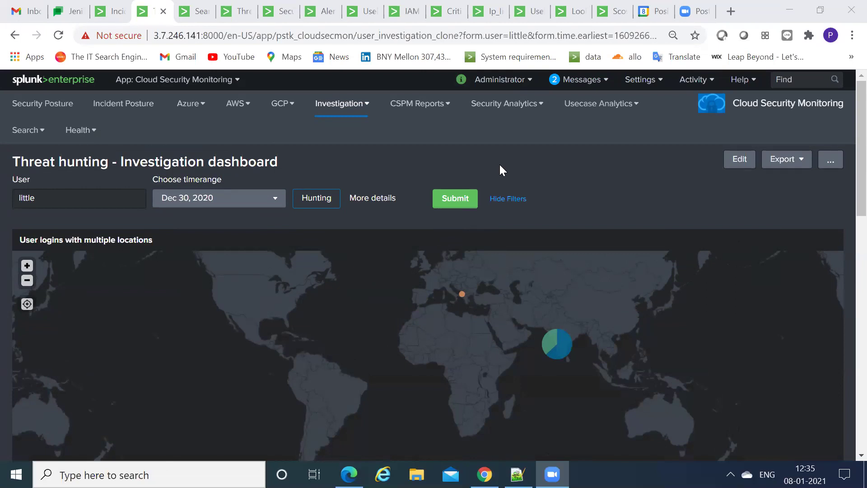
click(541, 163)
scroll(542, 163, down, 1)
scroll(513, 159, up, 1)
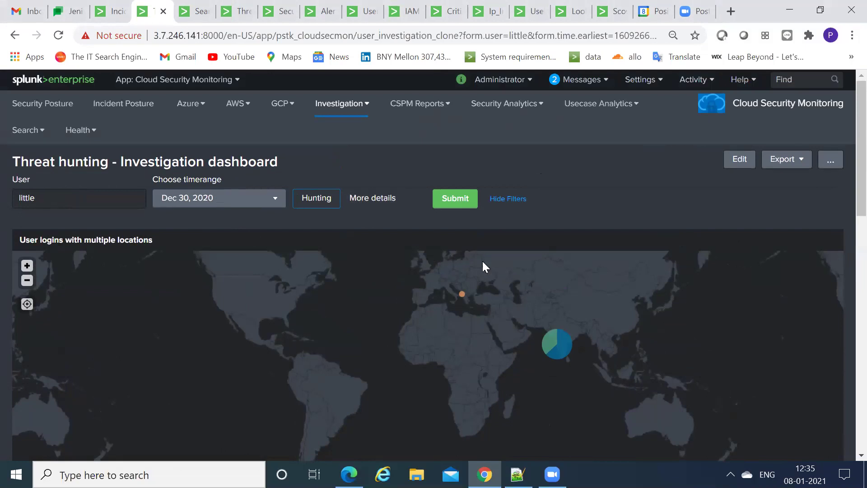
scroll(480, 259, down, 1)
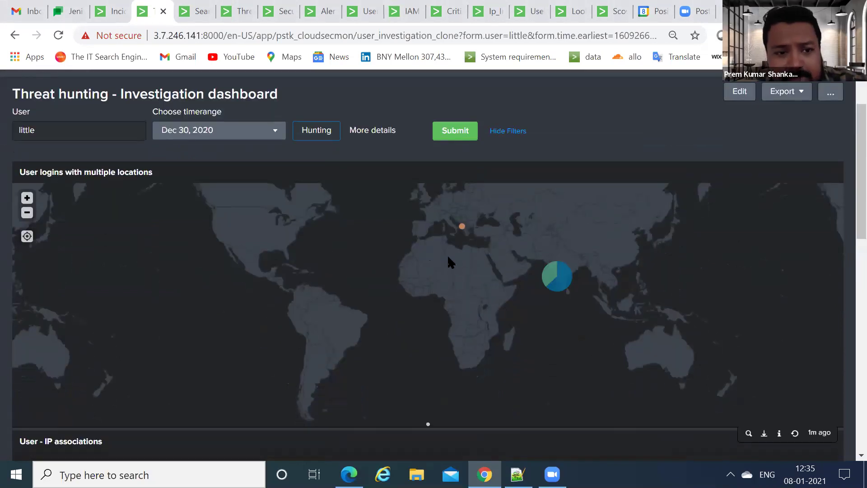
scroll(511, 244, down, 4)
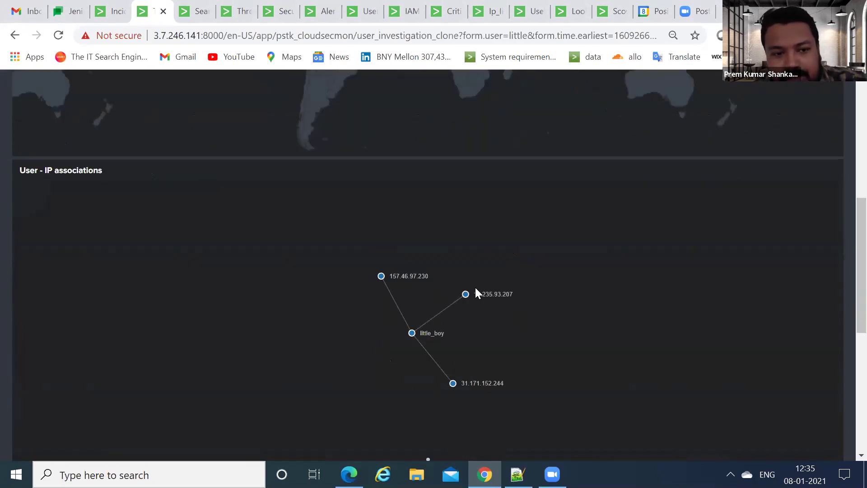
scroll(494, 243, down, 4)
scroll(391, 265, up, 1)
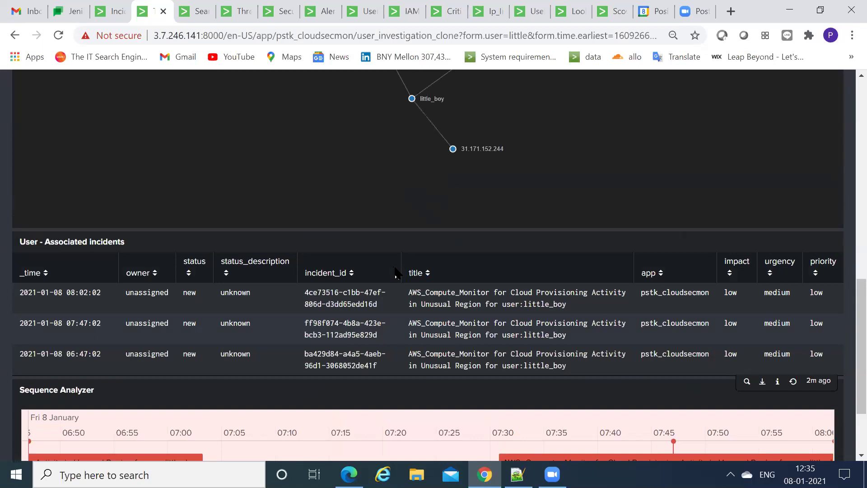
scroll(413, 272, up, 1)
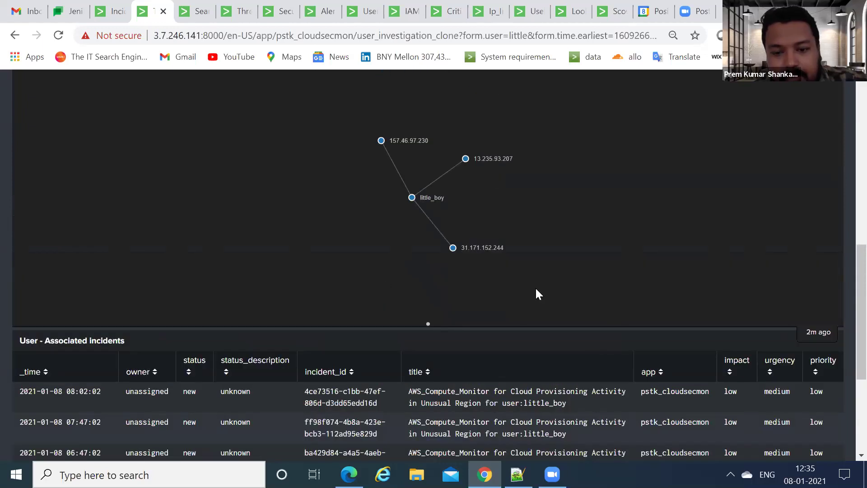
scroll(536, 294, down, 1)
scroll(565, 316, up, 1)
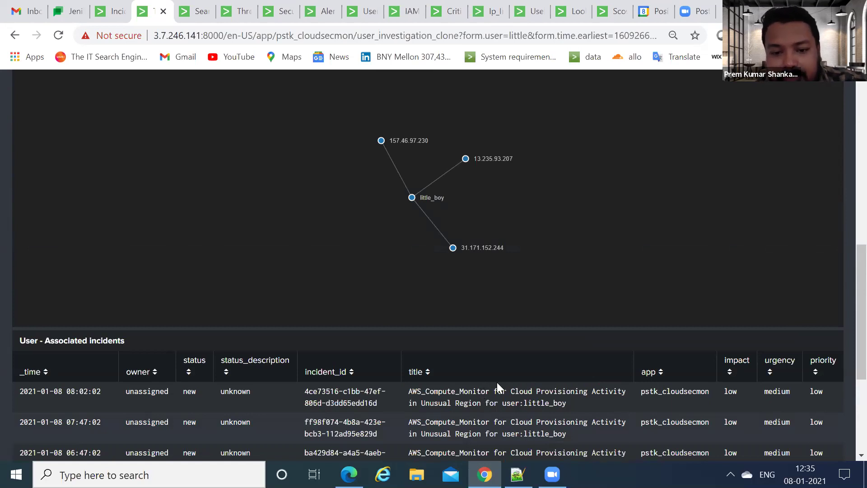
Review the user's cloud provisioning incidents in an unusual region and check their start times on the Sequence Analyzer timeline
scroll(506, 380, down, 2)
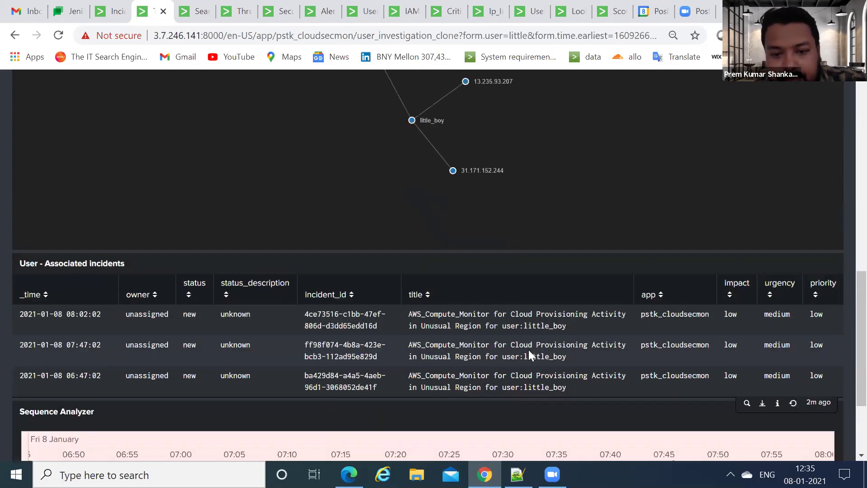
scroll(528, 350, down, 3)
scroll(461, 401, down, 3)
scroll(492, 406, up, 3)
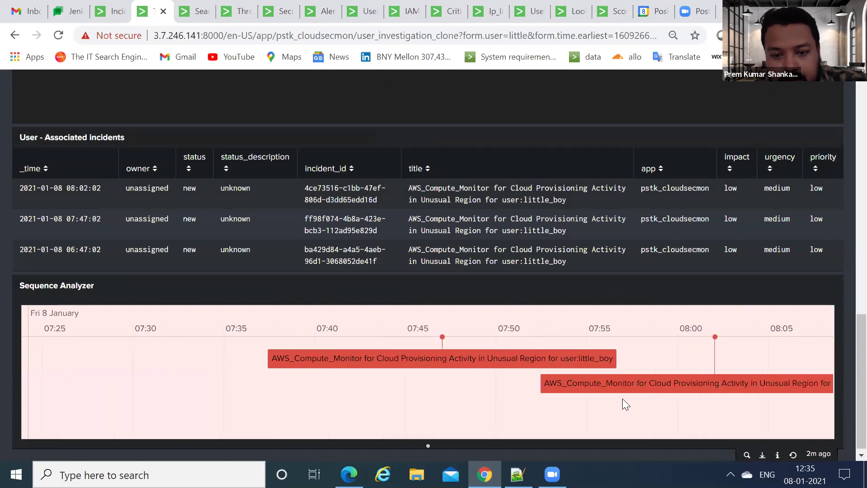
scroll(473, 421, down, 3)
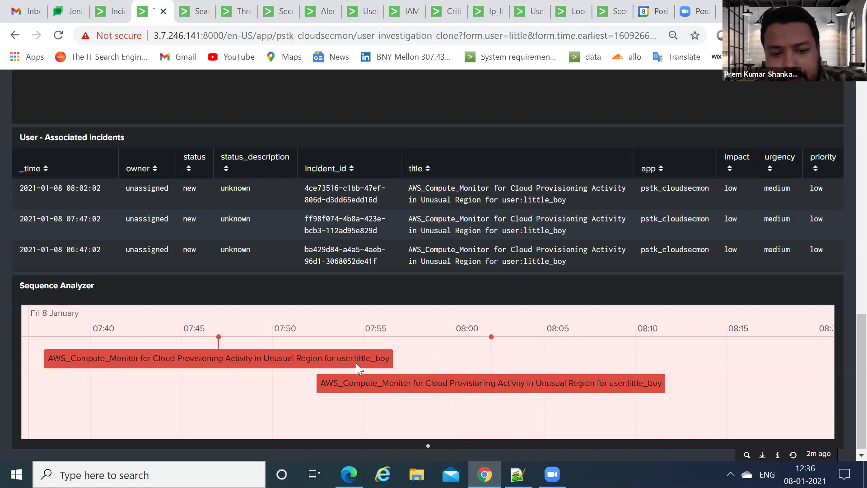
scroll(445, 385, down, 3)
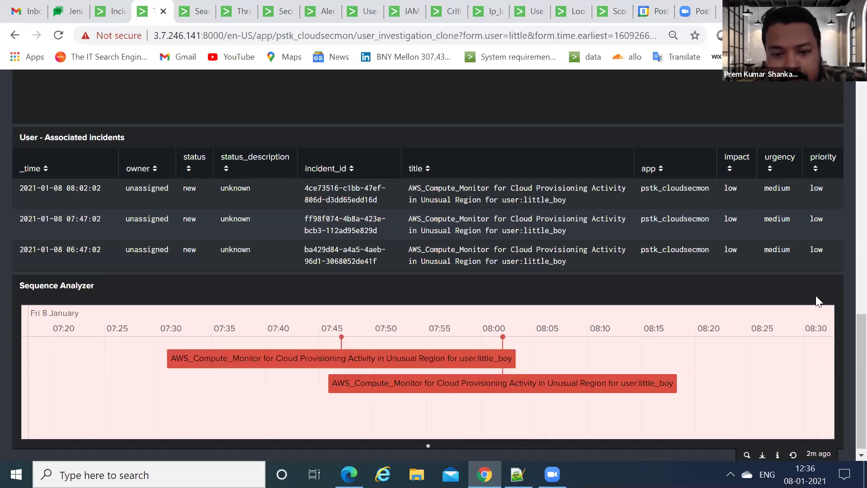
scroll(581, 372, up, 3)
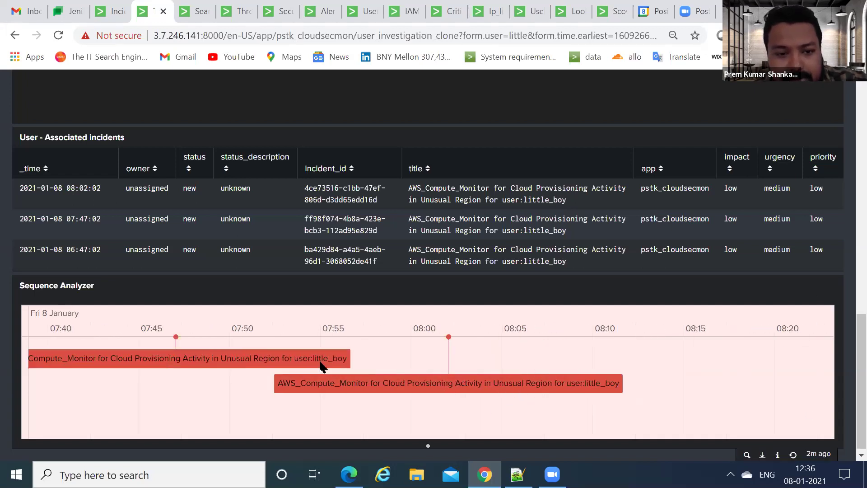
scroll(142, 361, up, 2)
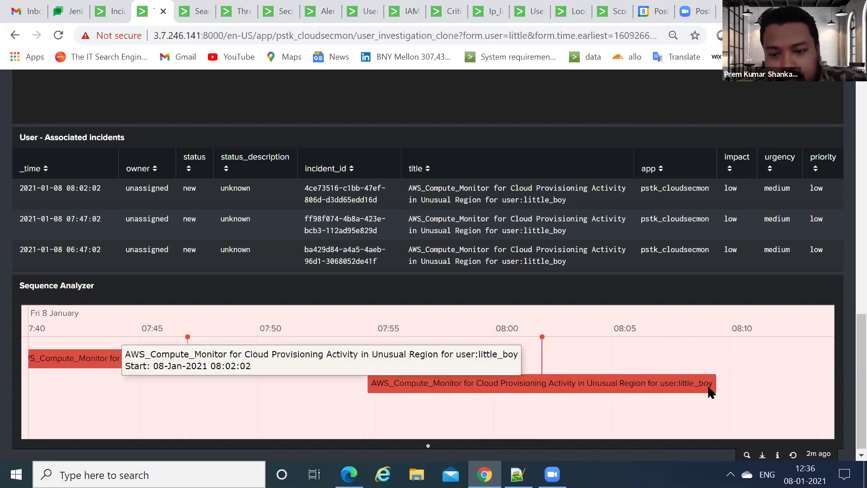
Show More details again and compare the unusual-region provisioning detection's time, source, region and instance fields with the role assignment detection
scroll(438, 287, up, 15)
click(371, 199)
scroll(406, 270, down, 5)
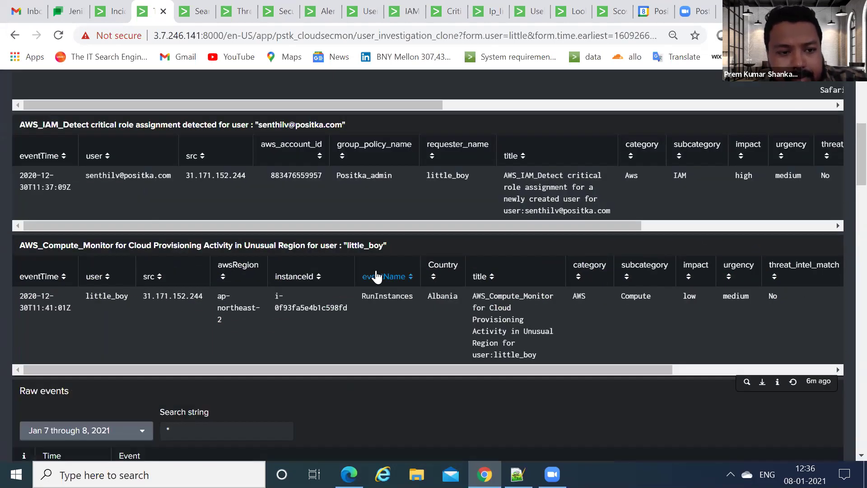
scroll(373, 274, up, 1)
scroll(300, 228, down, 2)
scroll(82, 250, up, 1)
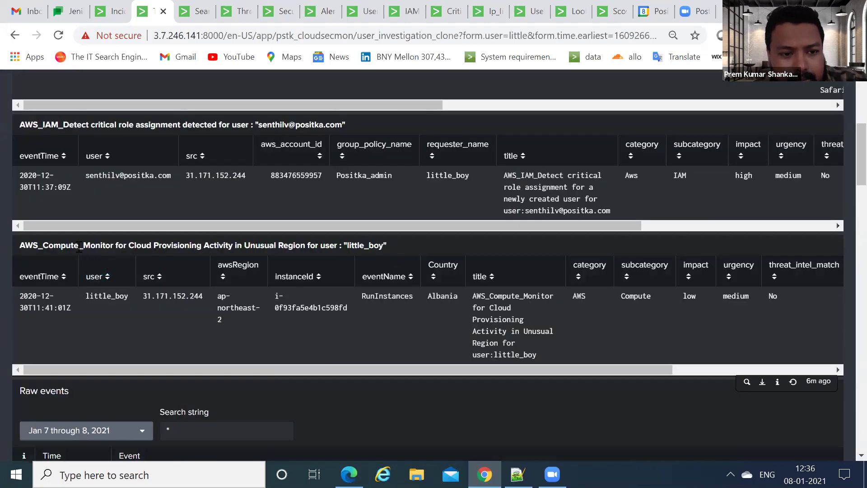
scroll(79, 246, down, 2)
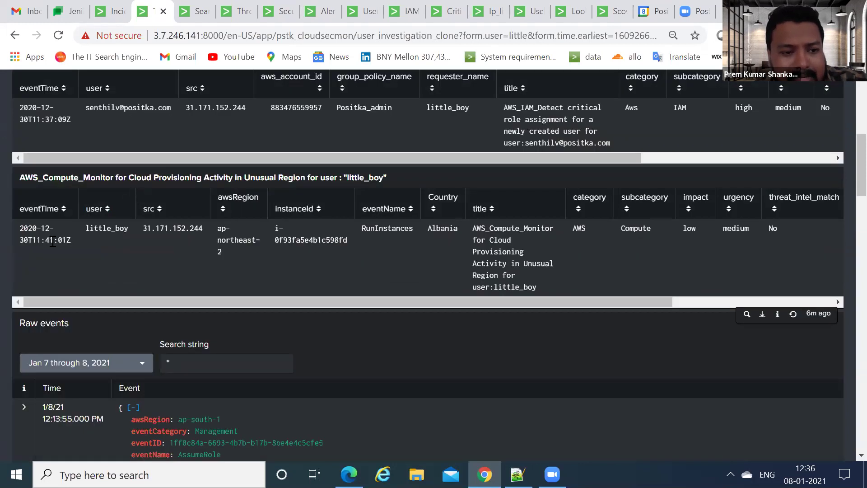
scroll(72, 244, up, 1)
scroll(91, 246, up, 1)
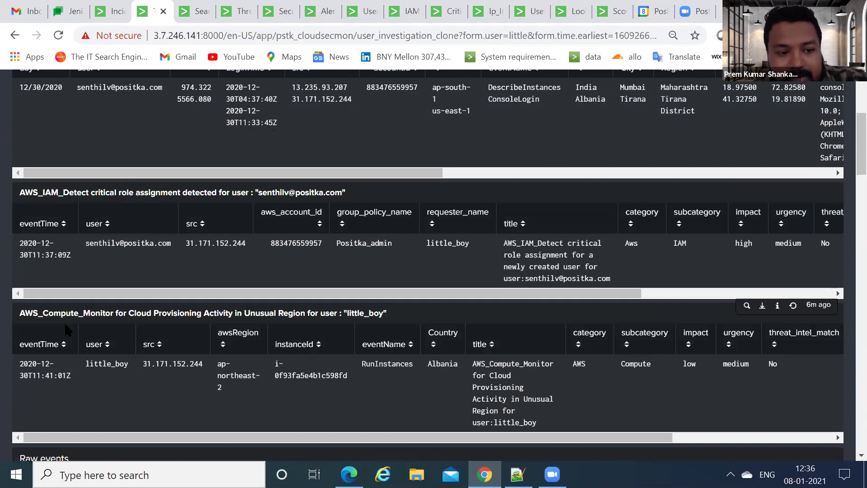
scroll(64, 322, down, 1)
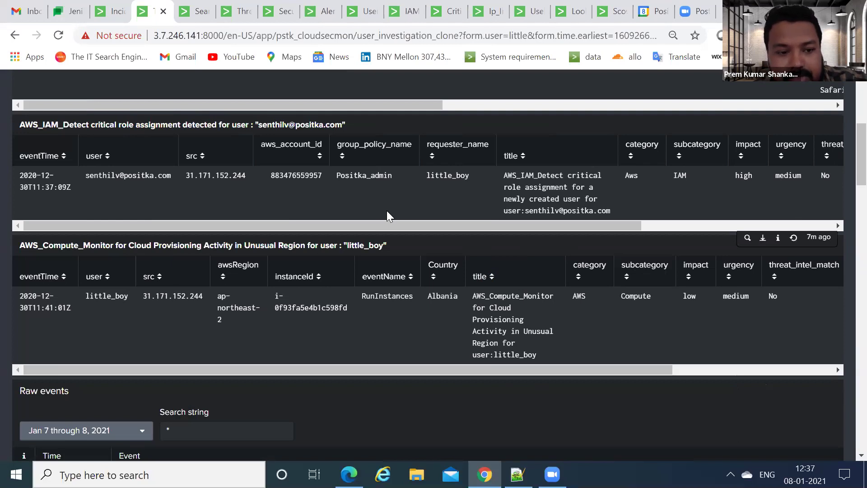
scroll(386, 210, down, 1)
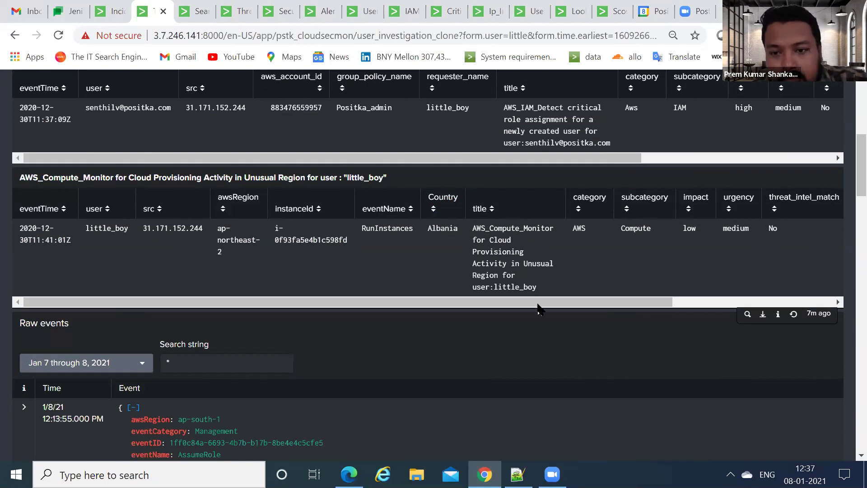
click(494, 302)
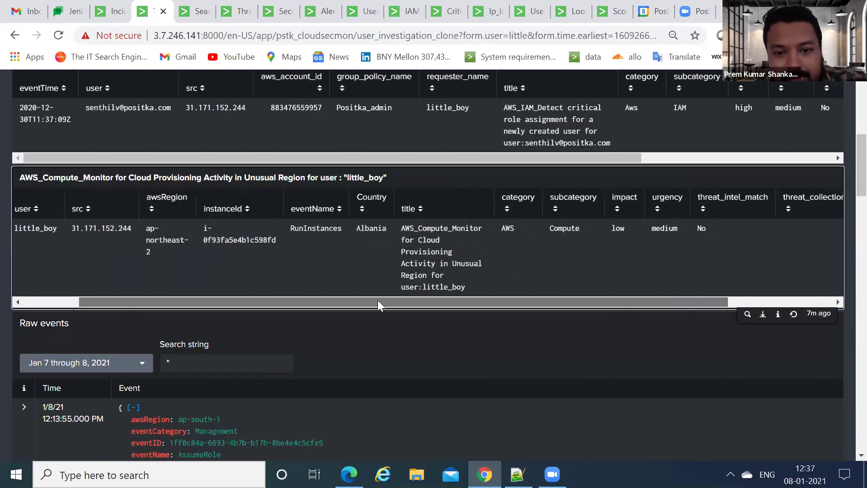
Set the Raw events time range to the single day 12/30/2020, matching the date of the unusual-region provisioning detection
scroll(664, 209, down, 2)
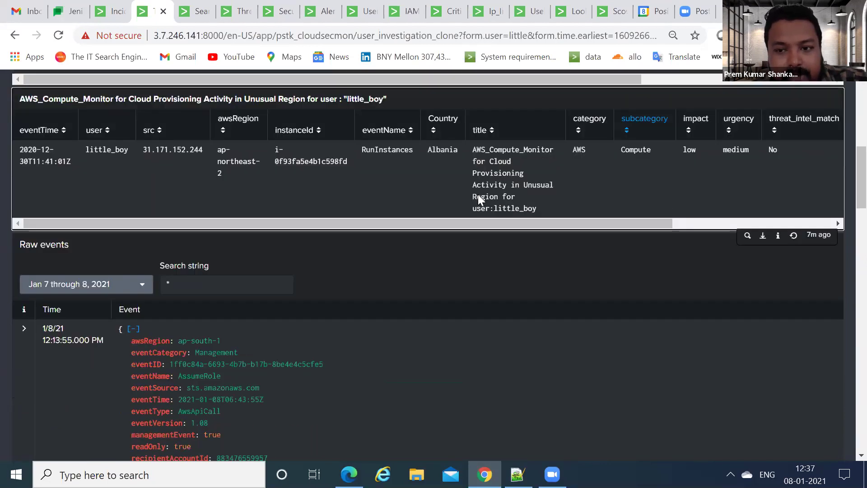
scroll(465, 199, down, 1)
scroll(468, 207, up, 3)
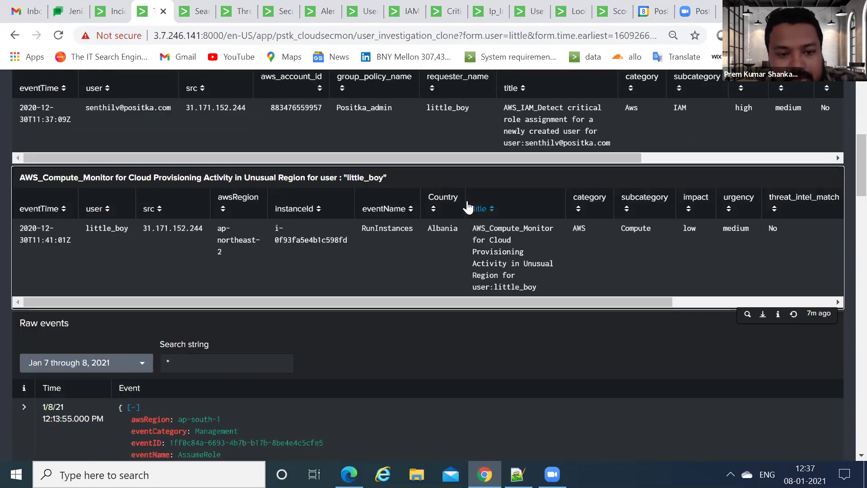
scroll(201, 222, down, 3)
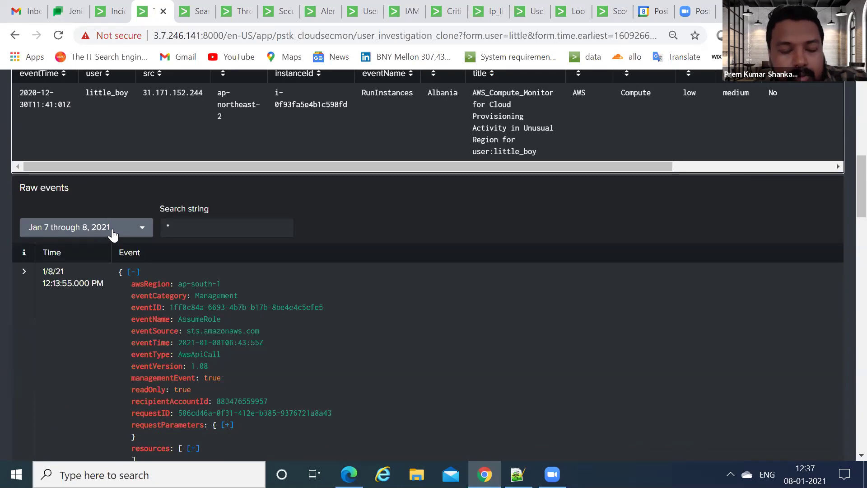
scroll(285, 181, up, 3)
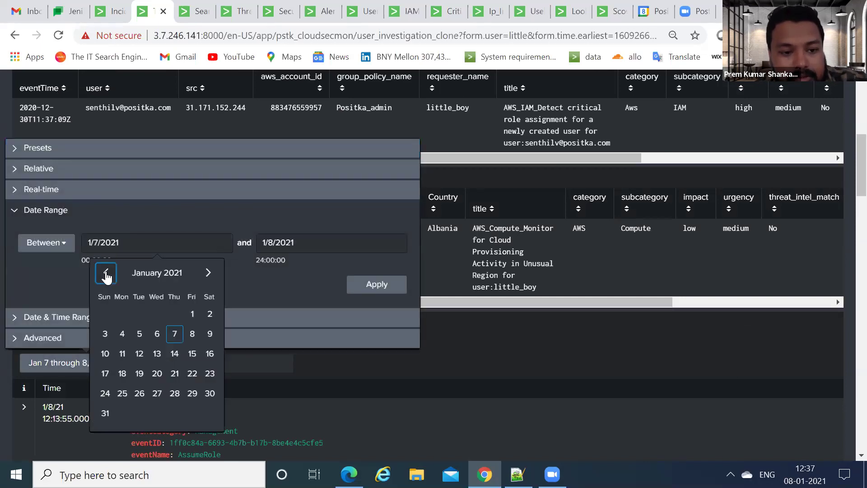
click(106, 272)
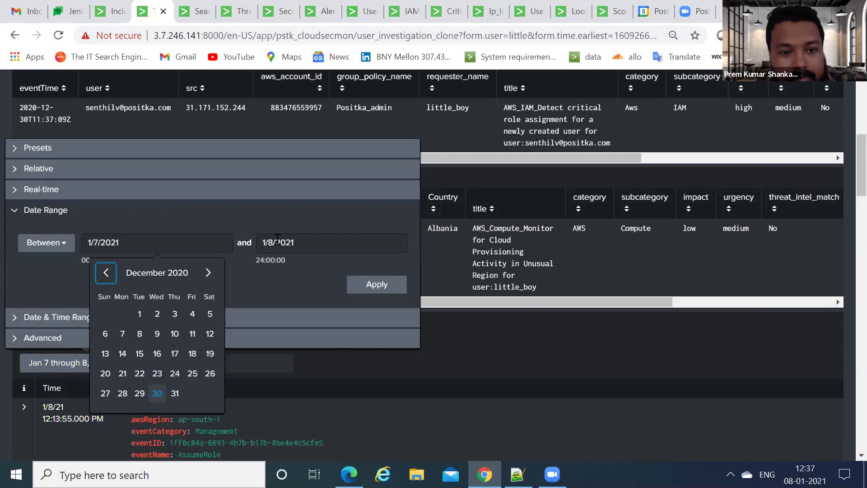
click(157, 393)
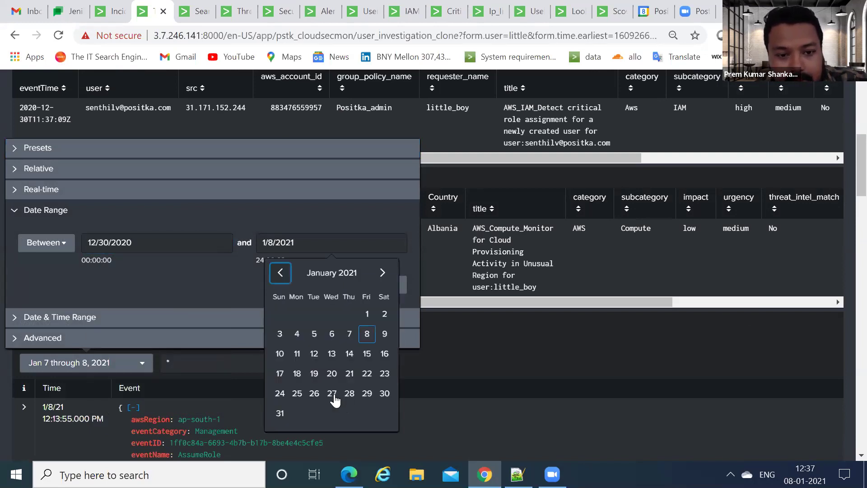
click(281, 272)
key(Return)
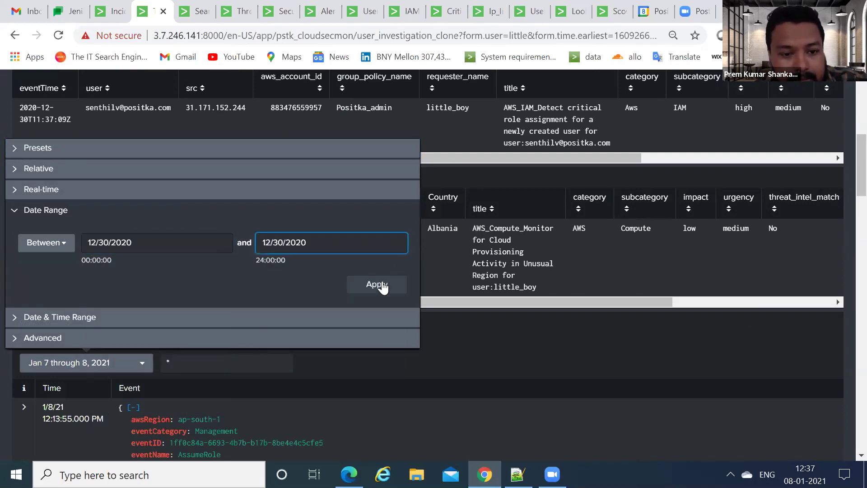
click(377, 283)
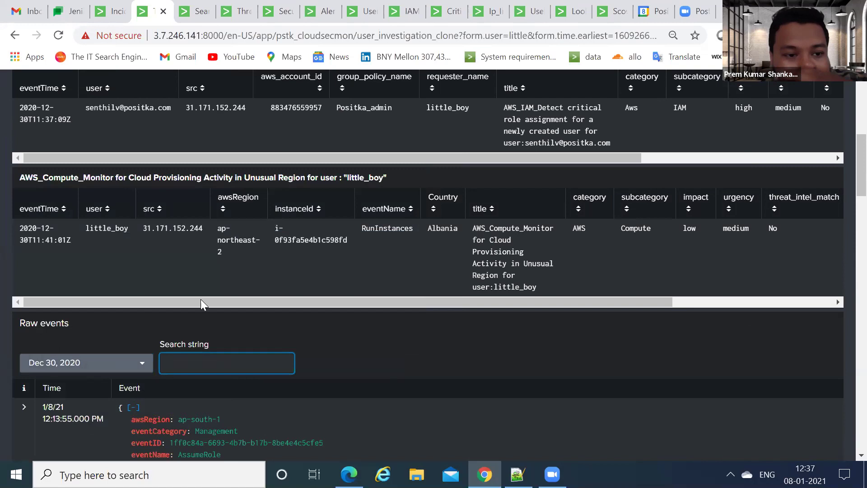
Copy the source address 31.171.152.244 from the unusual-region provisioning detection into the Raw events search string
scroll(281, 260, up, 1)
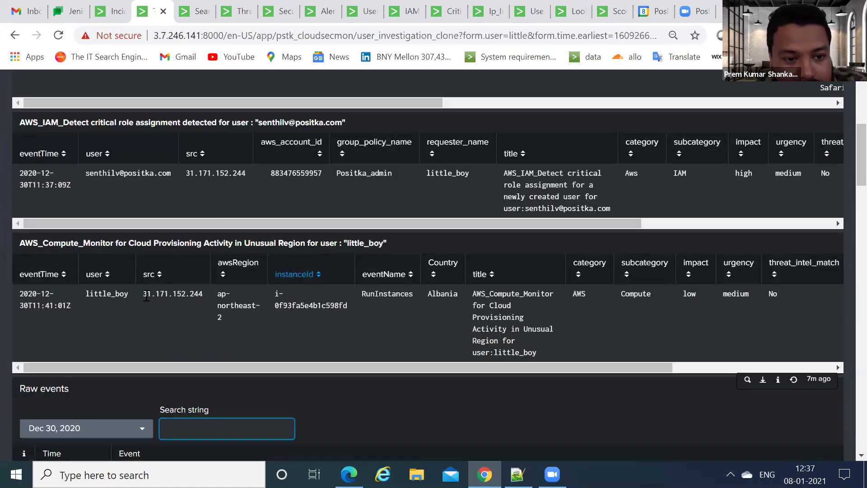
drag(144, 296, 148, 296)
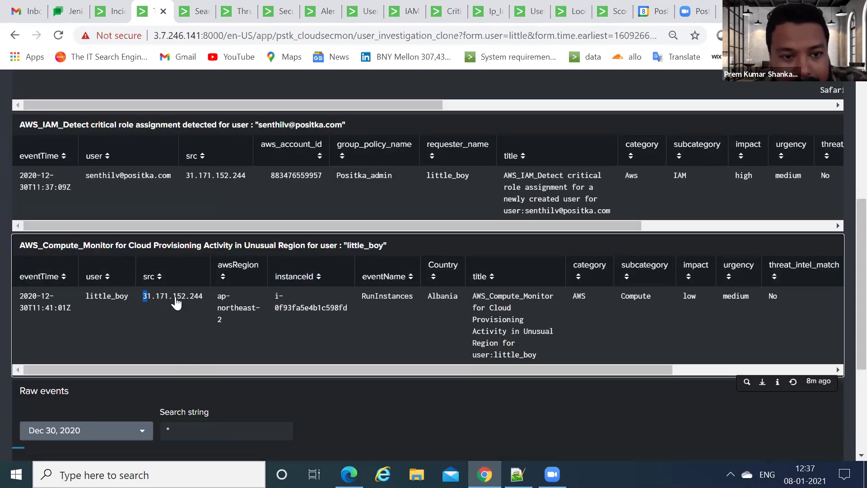
scroll(154, 409, up, 3)
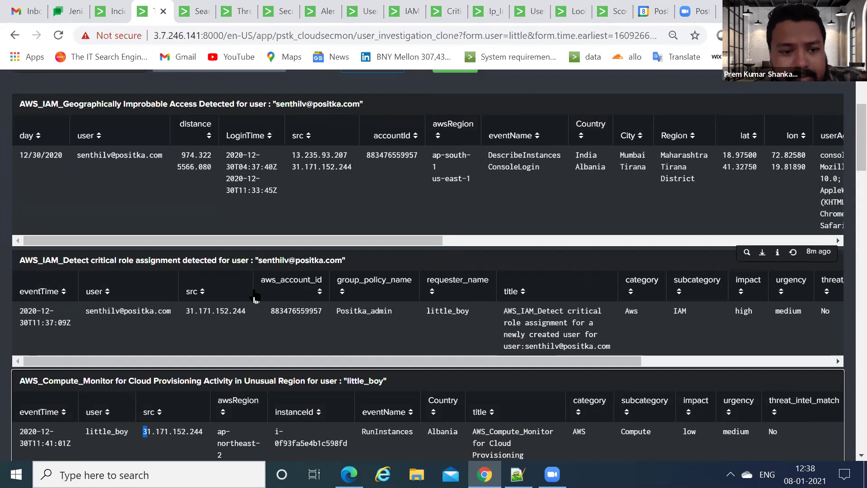
scroll(241, 249, down, 1)
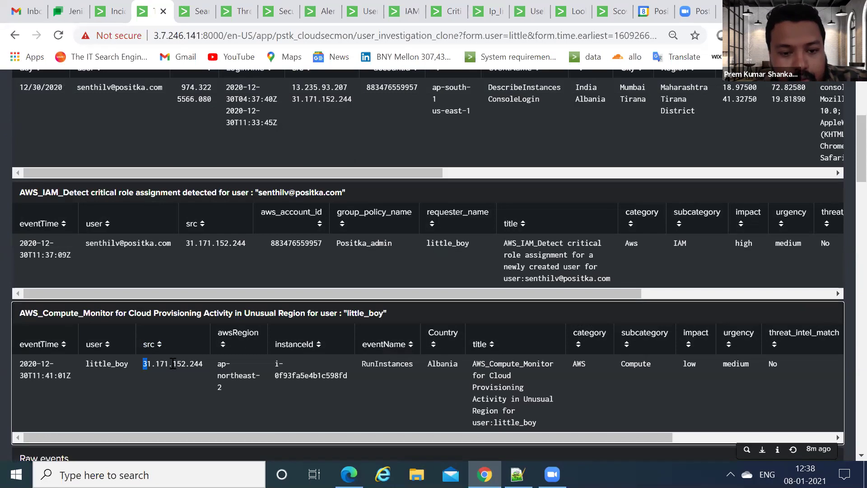
double_click(148, 365)
key(ctrl+c)
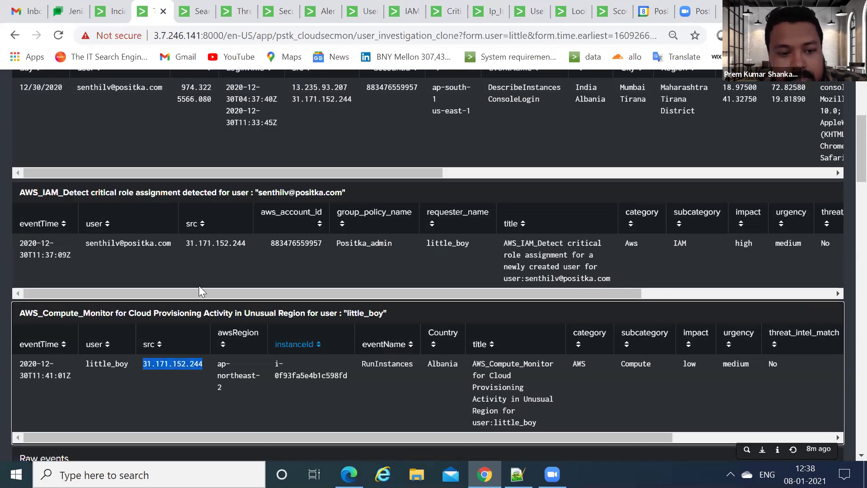
scroll(198, 292, down, 4)
click(169, 294)
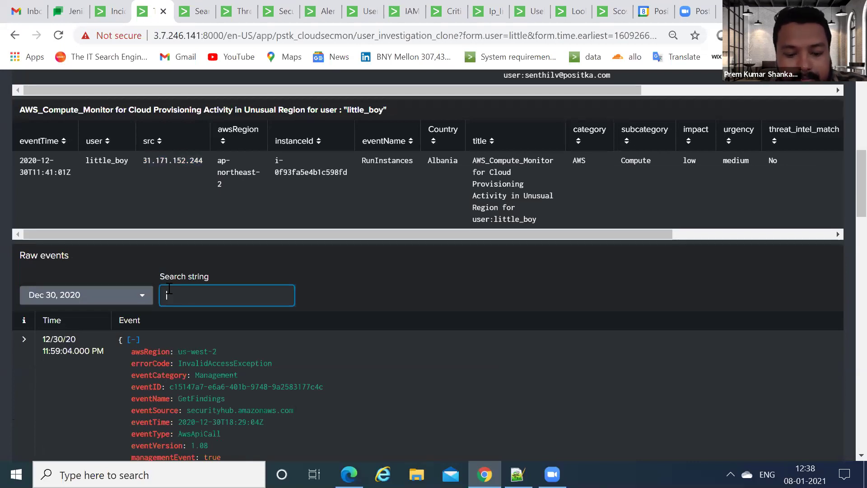
key(ctrl+v)
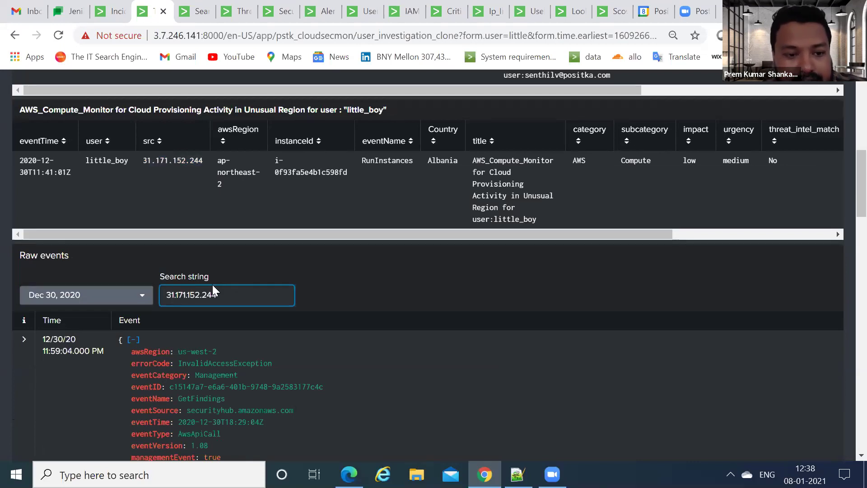
Extend the Raw events search string with AND little AND RunInstances, copying the event name from the detection, and run it
text(AND)
text( litt)
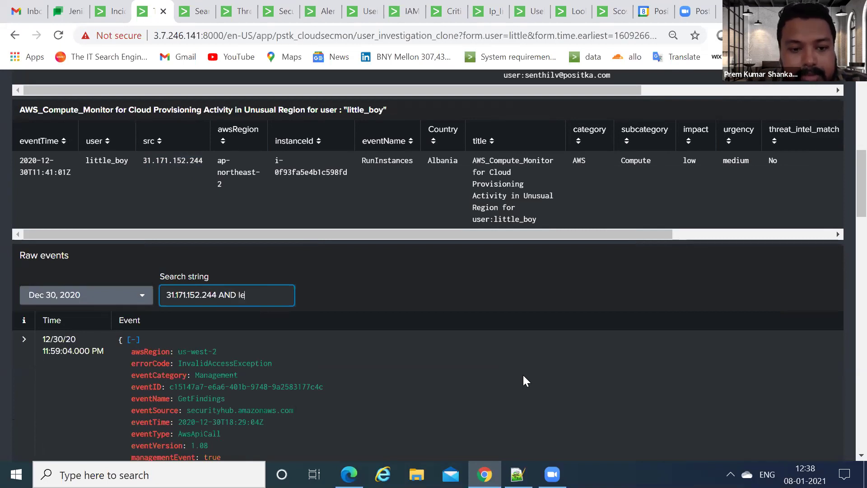
text(le)
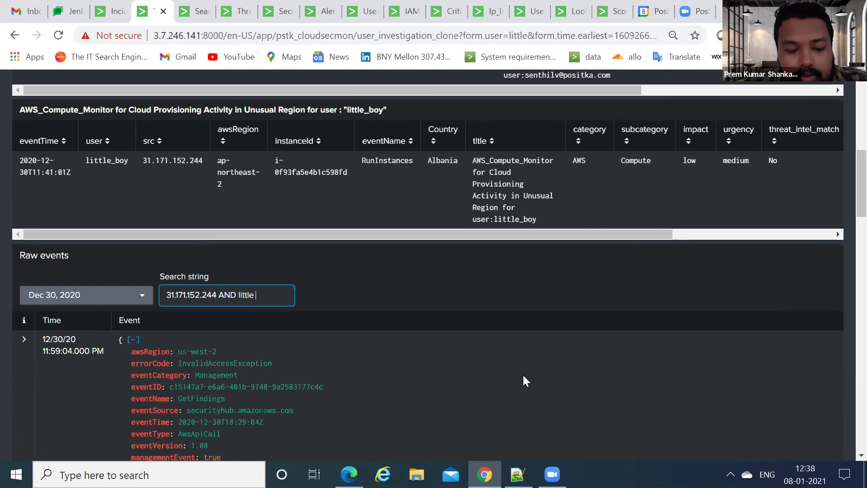
text( AND)
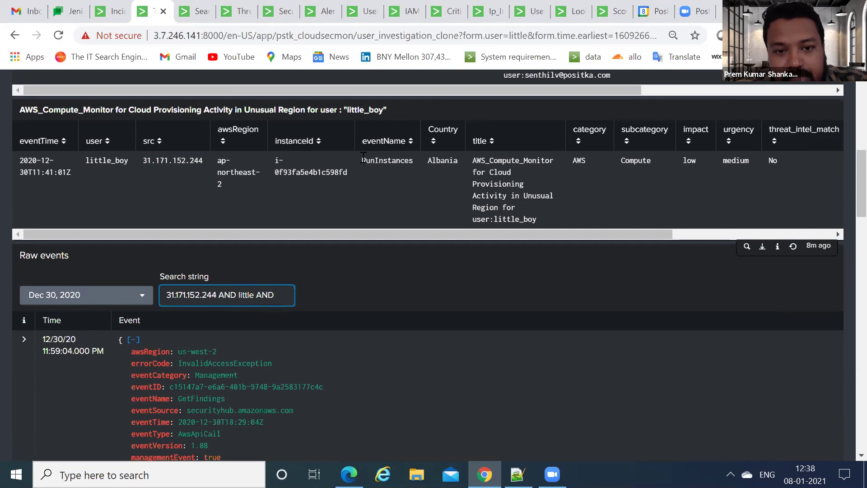
drag(362, 161, 414, 161)
key(ctrl+c)
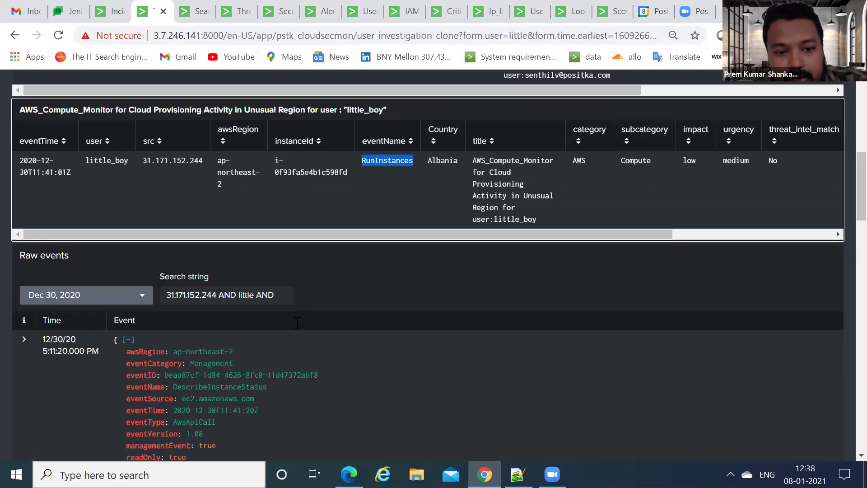
click(287, 300)
key(ctrl+v)
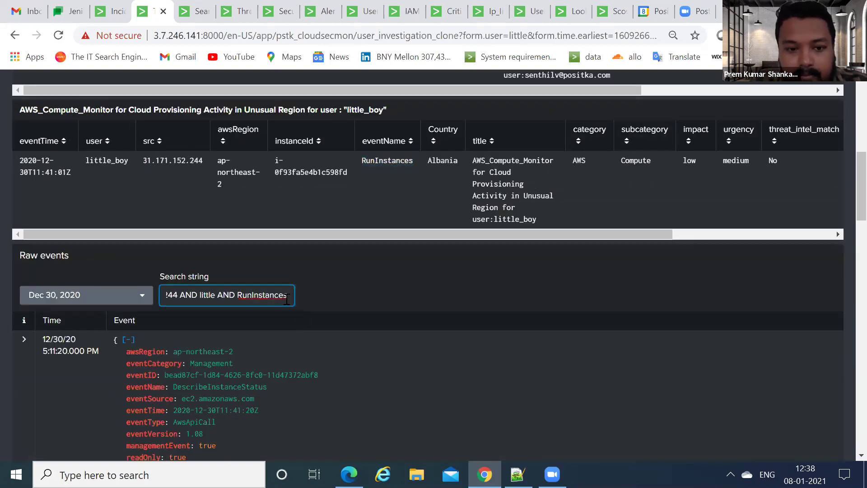
key(Return)
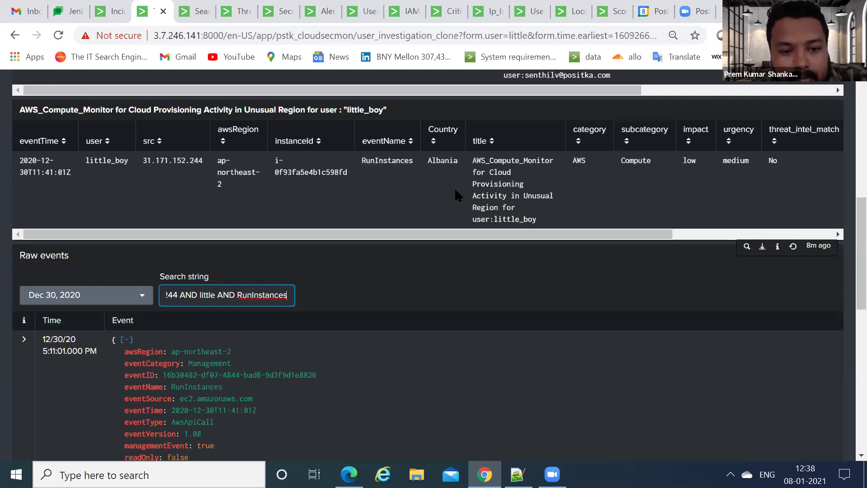
Examine the first RunInstances raw event, expanding its requestParameters, blockDeviceMapping with its items, and instancesSet
scroll(454, 188, down, 15)
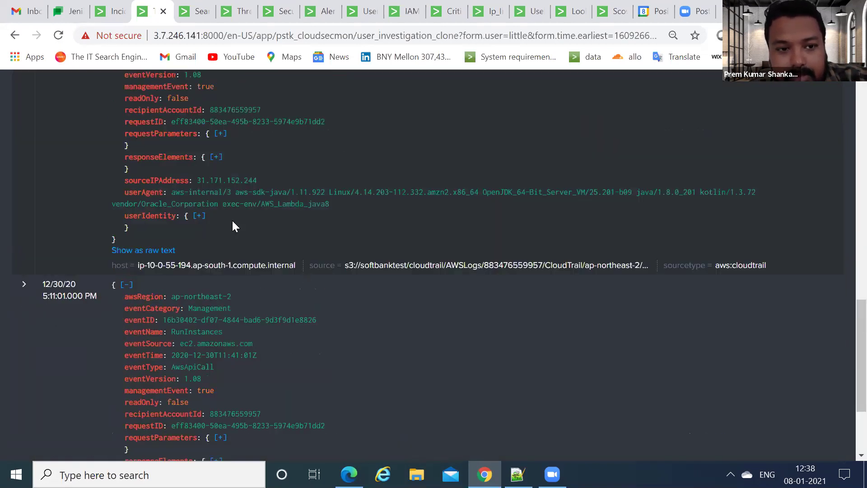
scroll(244, 271, up, 5)
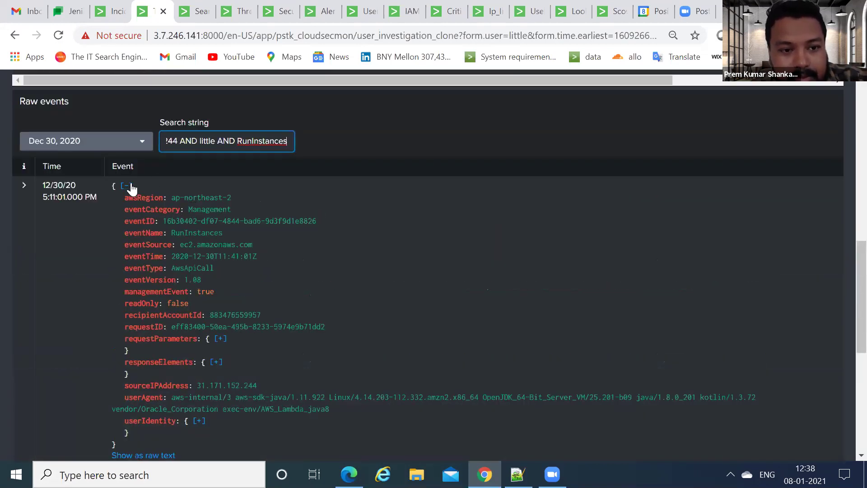
click(221, 339)
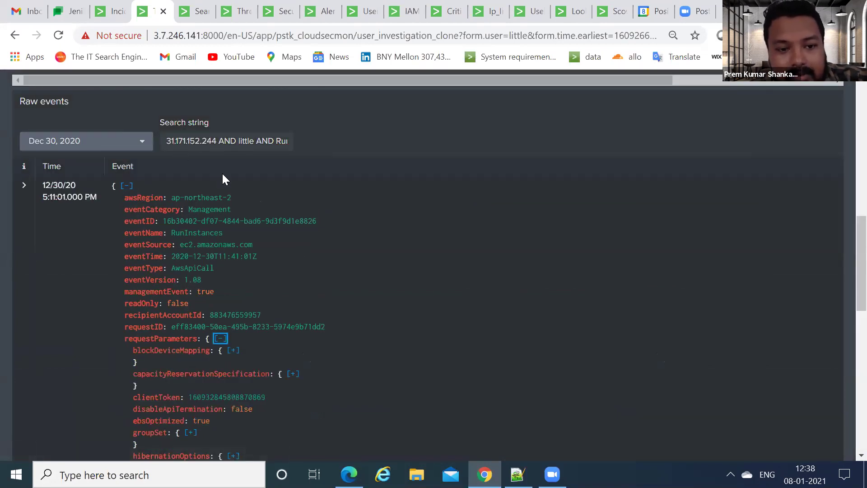
click(231, 353)
click(186, 362)
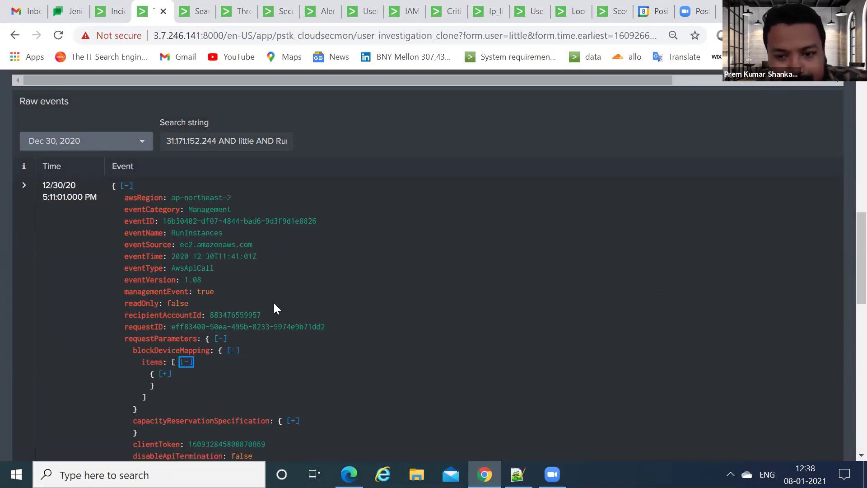
scroll(277, 309, down, 15)
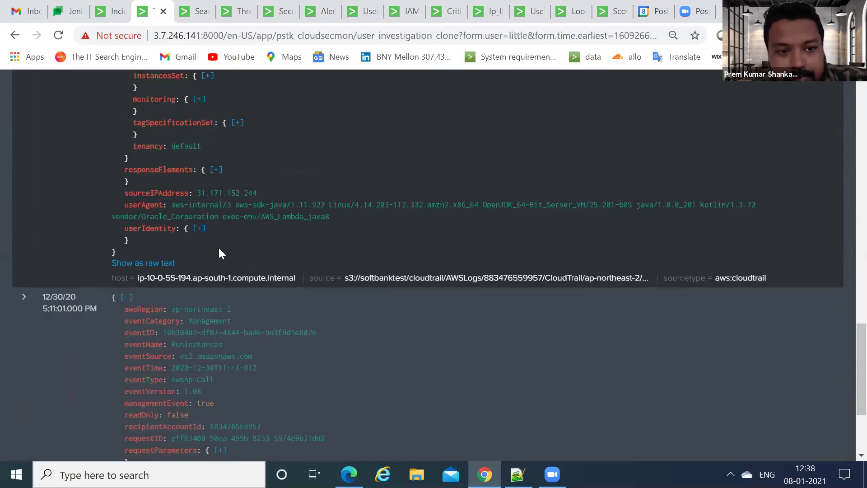
scroll(219, 251, up, 3)
click(207, 211)
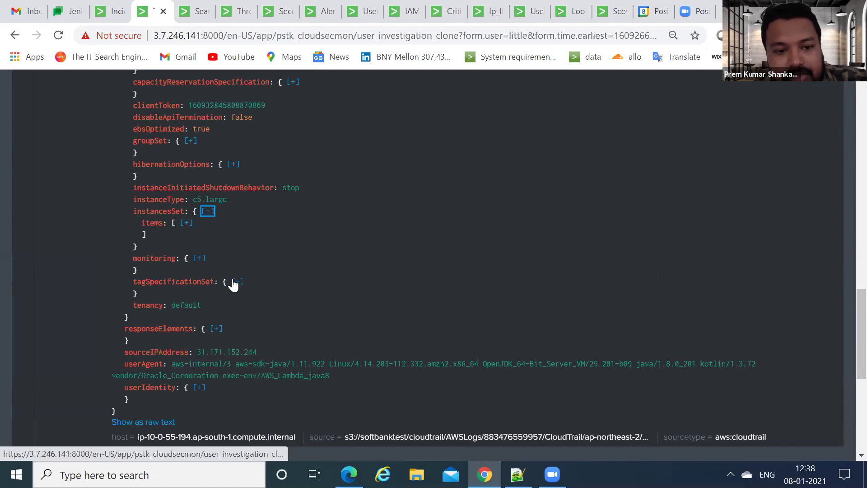
Switch the investigation dashboard back to the Hunting view
scroll(232, 279, up, 5)
scroll(232, 278, up, 6)
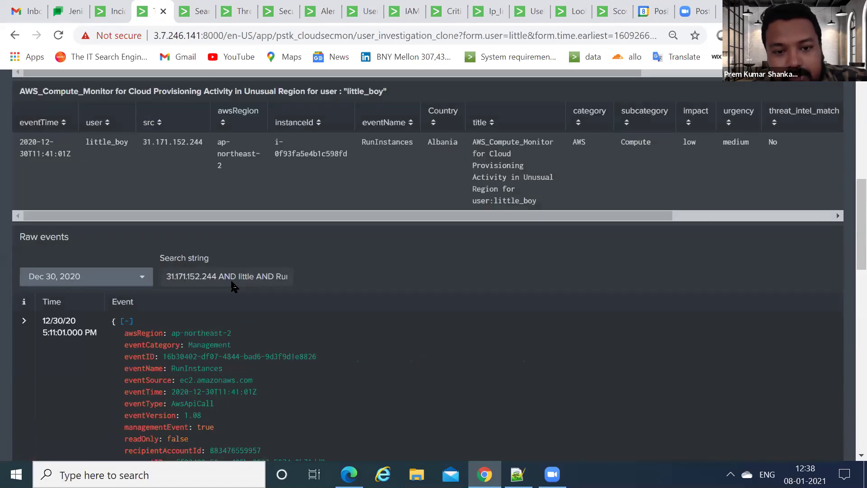
scroll(181, 248, up, 8)
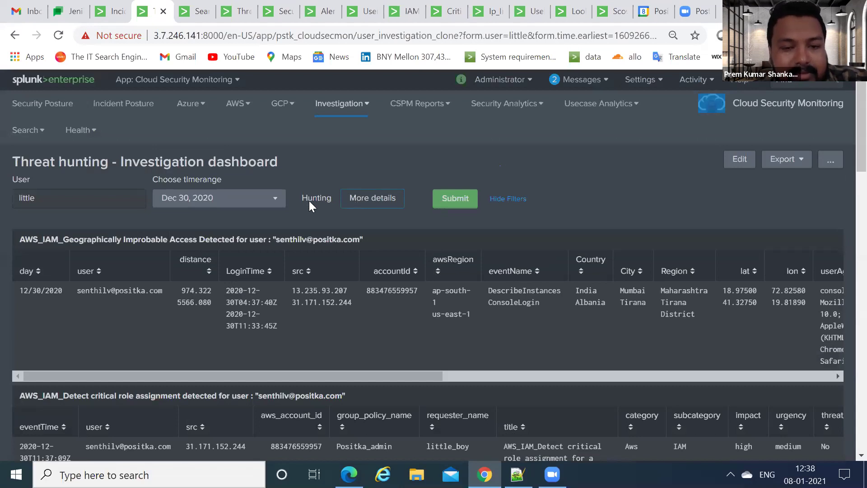
click(313, 204)
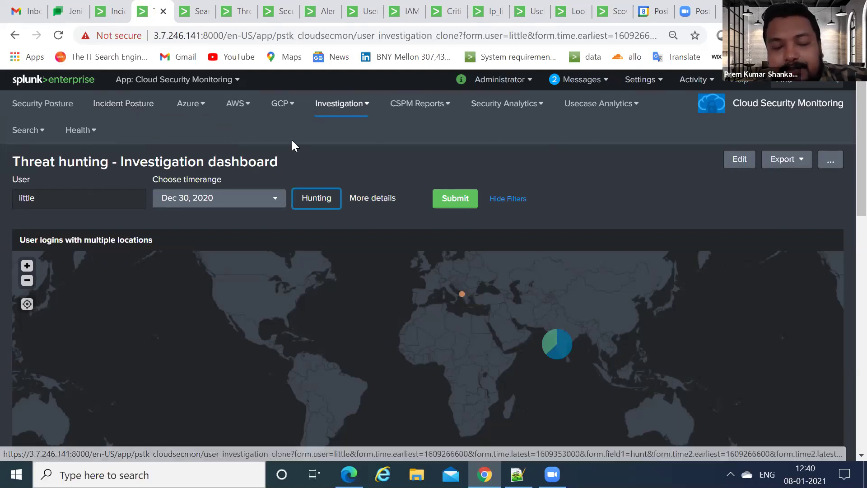
Look through the categories under Azure, AWS and GCP, and show the Azure Compute Usecase Analytics entries
click(196, 113)
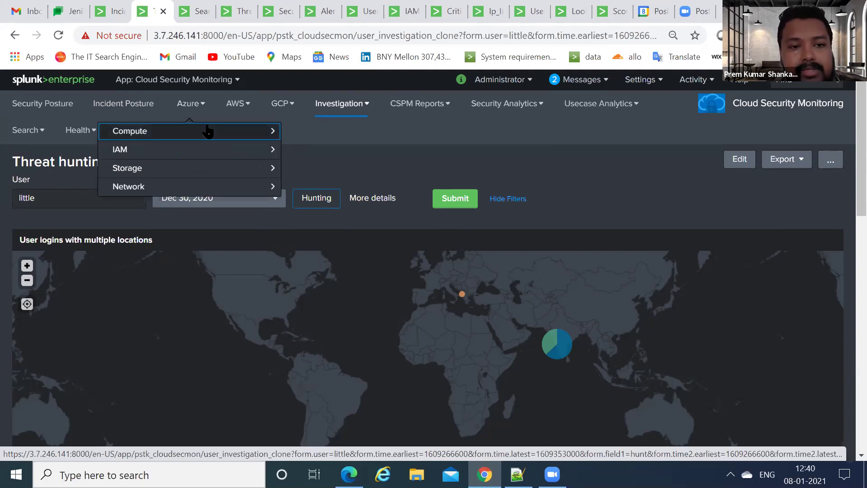
click(238, 106)
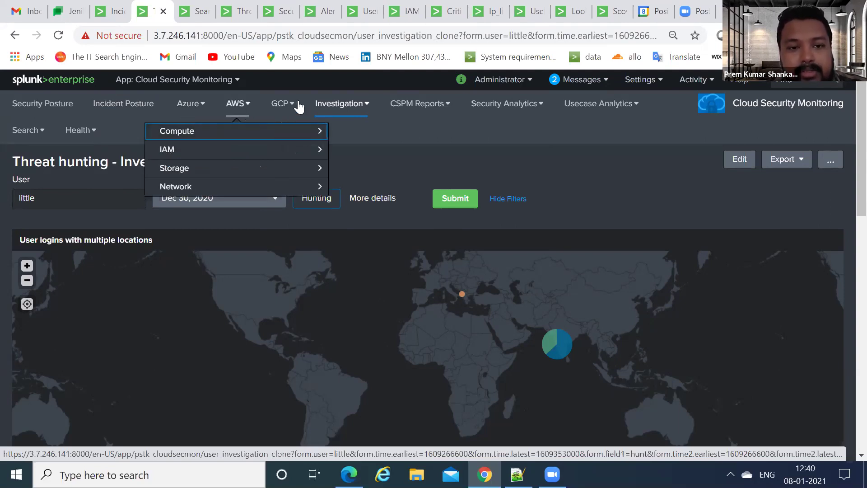
click(204, 107)
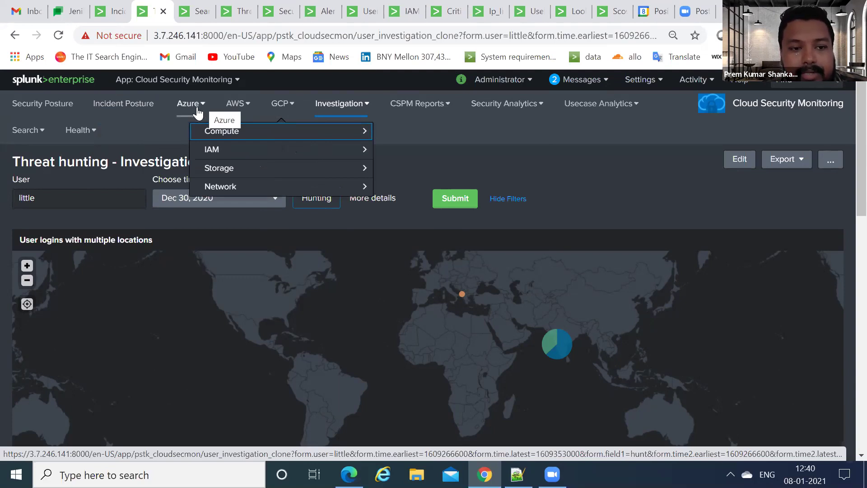
click(215, 136)
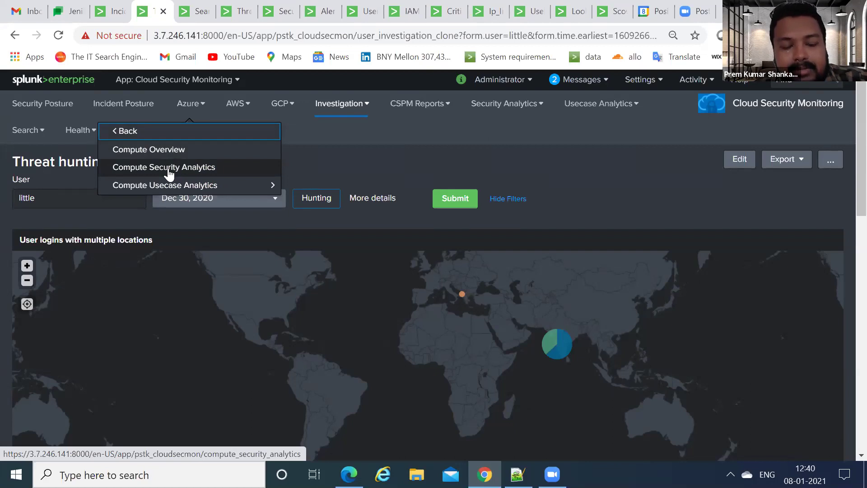
click(240, 187)
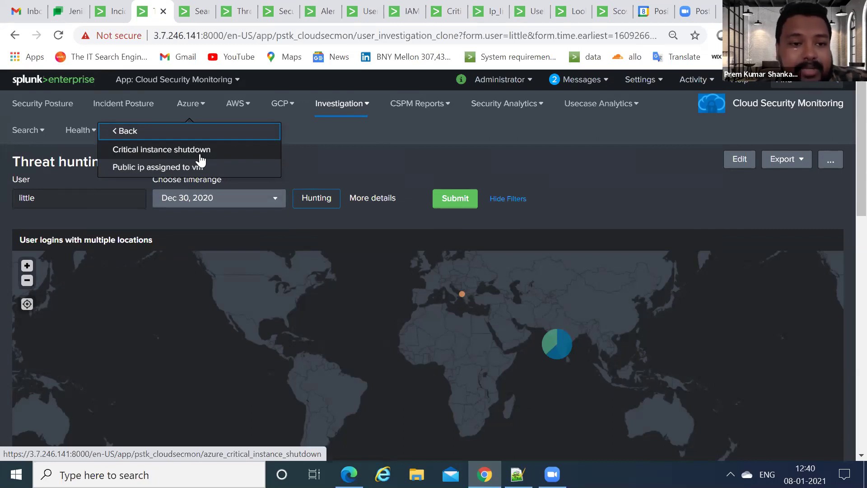
Look through the Azure IAM dashboards and the entries of its IAM Usecase Analytics
click(136, 135)
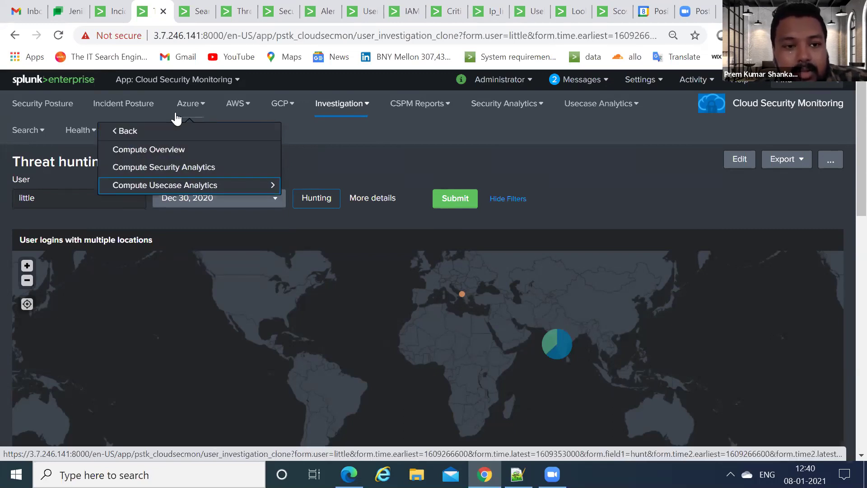
click(139, 137)
click(180, 154)
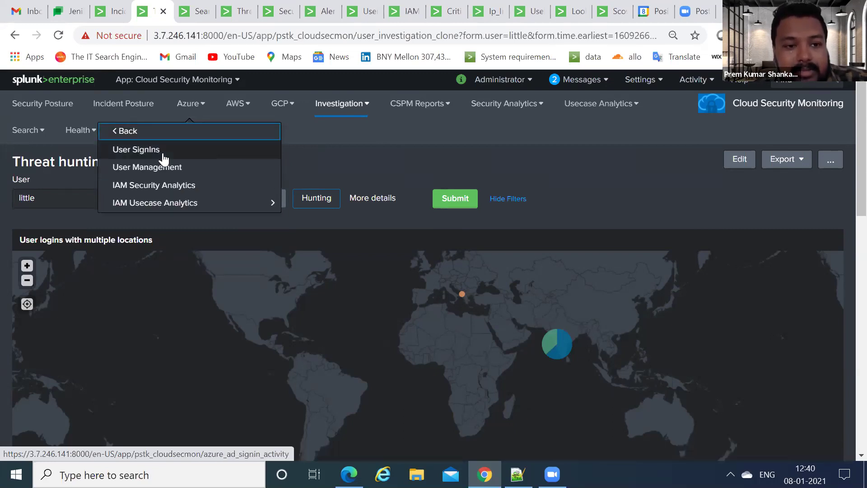
click(261, 201)
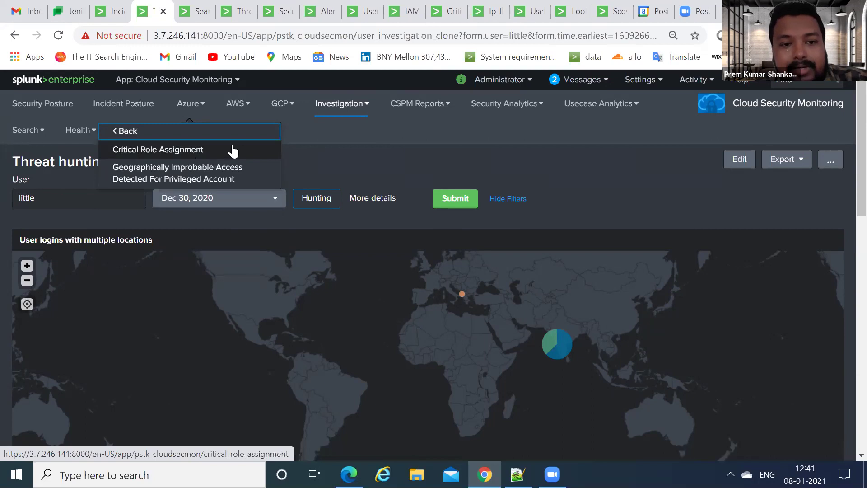
click(135, 131)
click(345, 154)
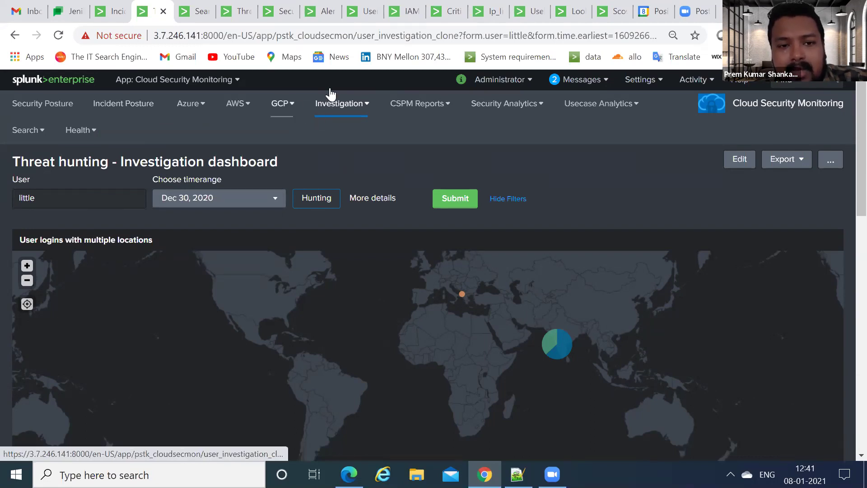
Look through the dashboards available under Investigation and CSPM Reports
click(358, 105)
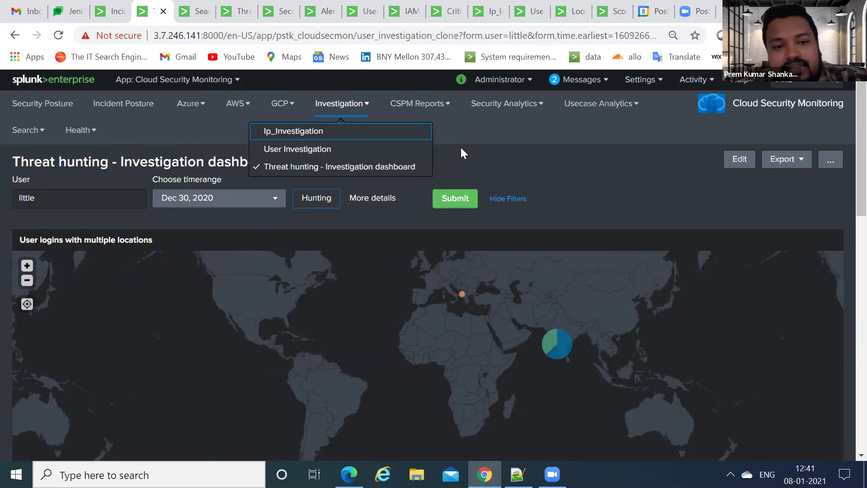
click(492, 155)
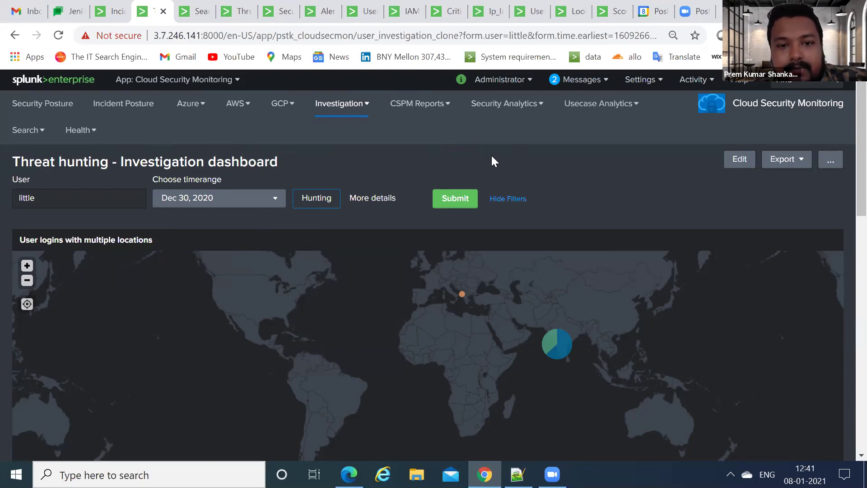
click(426, 108)
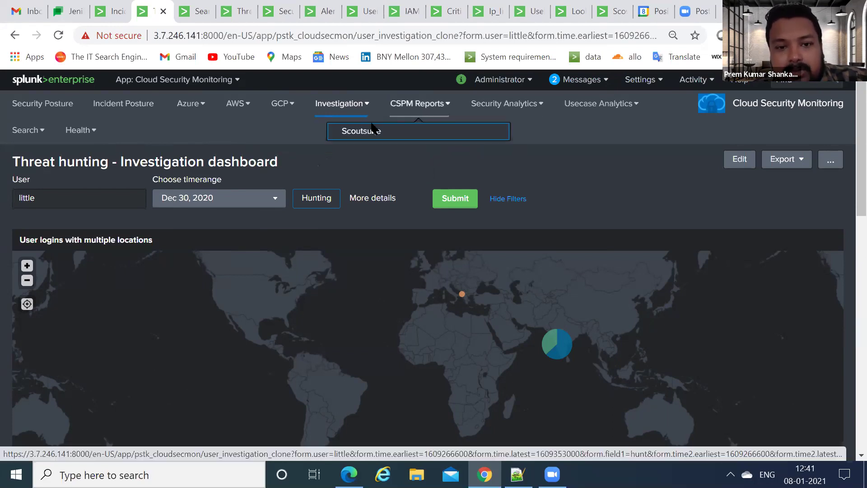
click(527, 157)
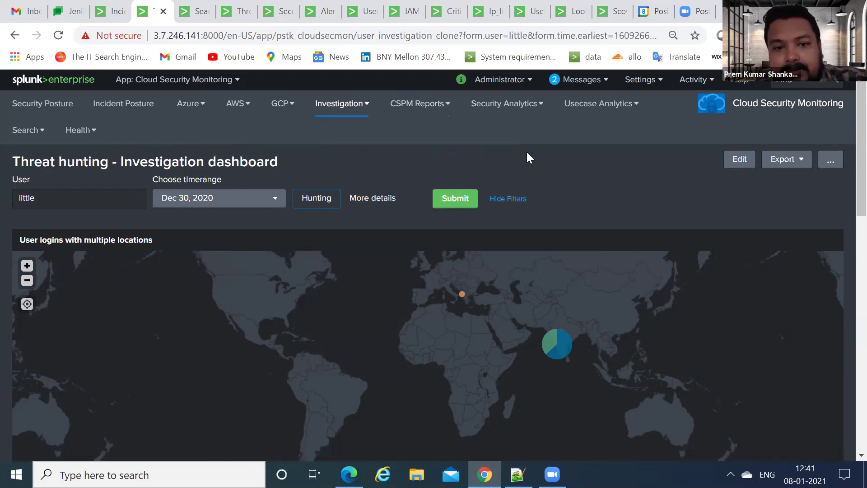
click(437, 106)
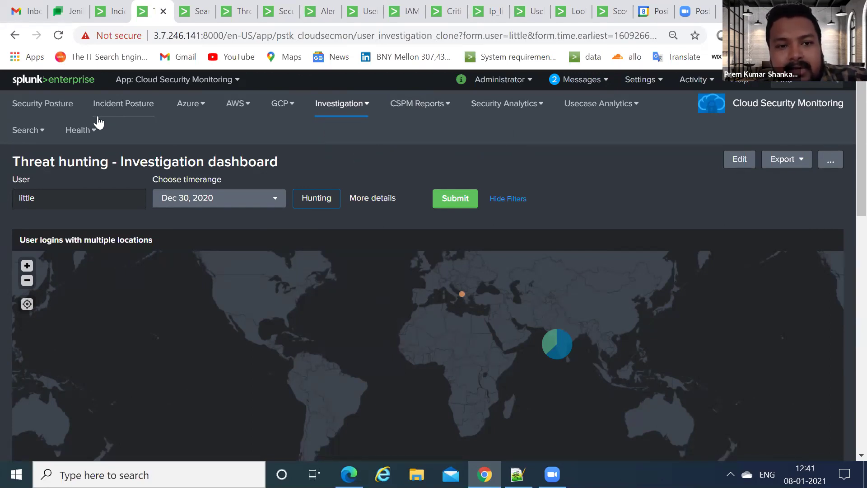
Open the app's Alerts page in a new browser tab and switch to it
click(42, 134)
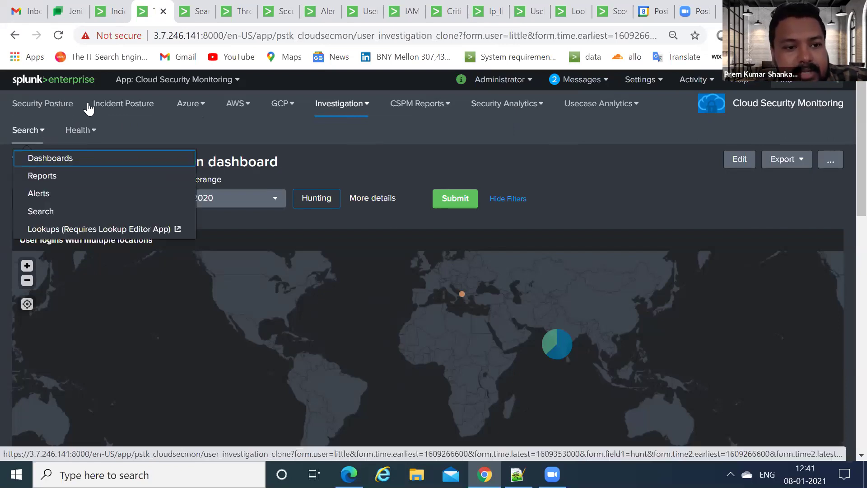
right_click(58, 191)
click(128, 203)
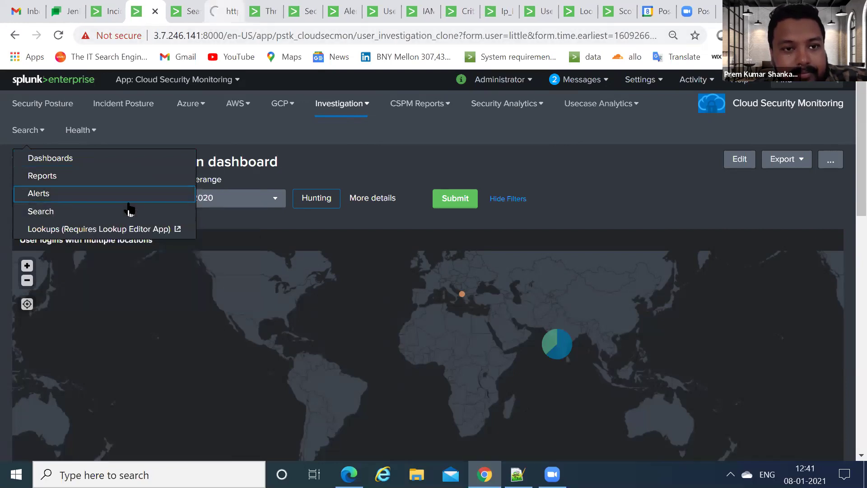
click(222, 11)
click(411, 36)
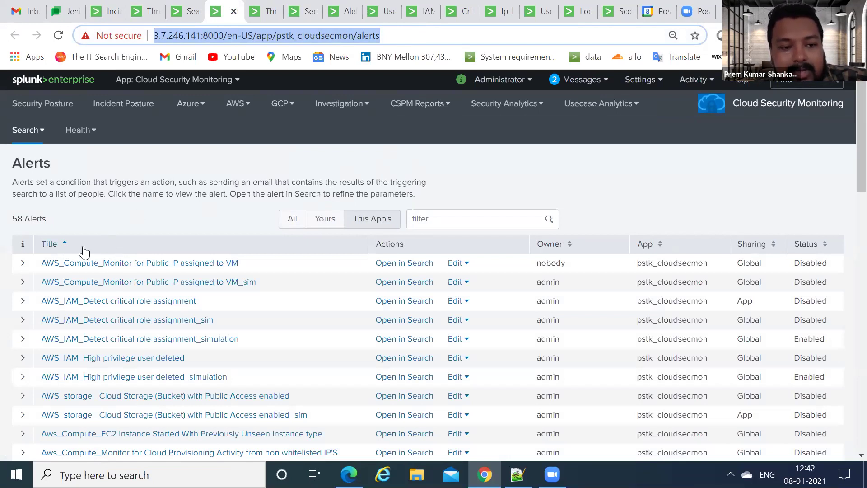
Filter the alerts list by "aws" and by "meta" to find the AWS and instance metadata alerts
click(423, 218)
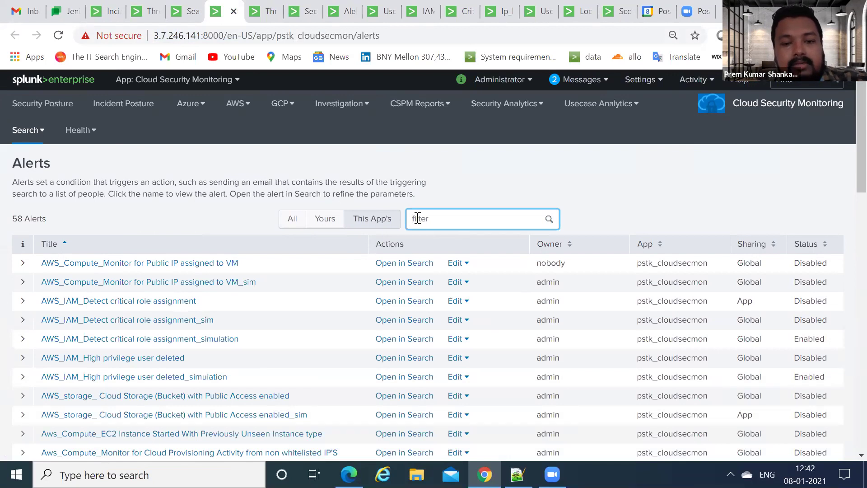
text(aws)
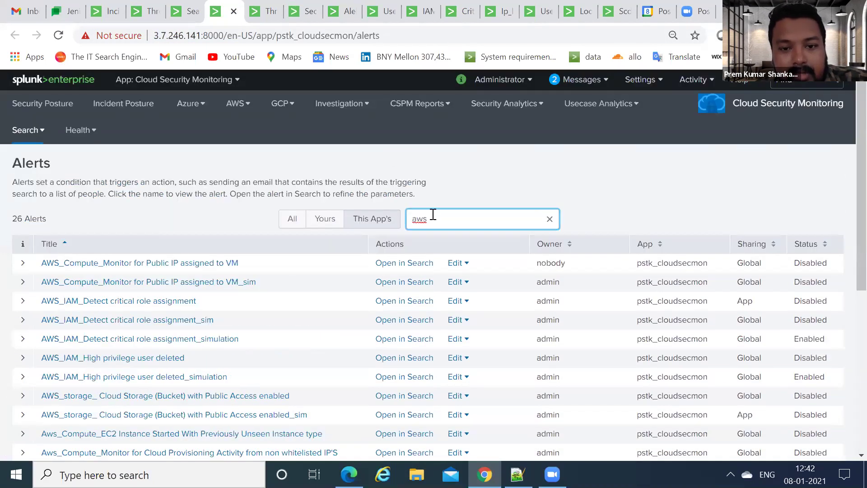
double_click(410, 219)
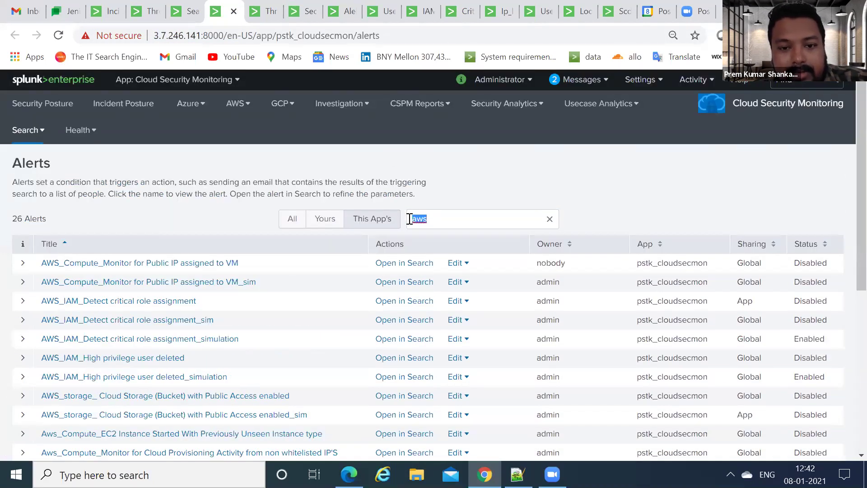
text(meta)
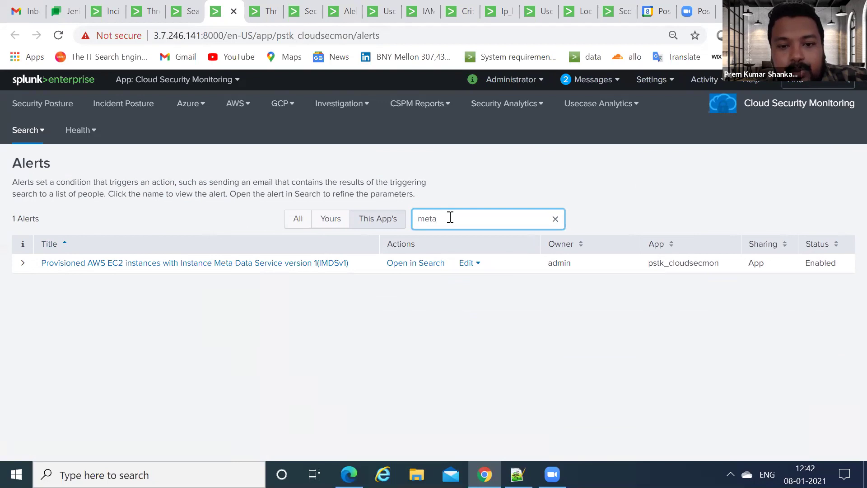
Filter the alerts list by "azure" and look through the matching alerts
double_click(422, 219)
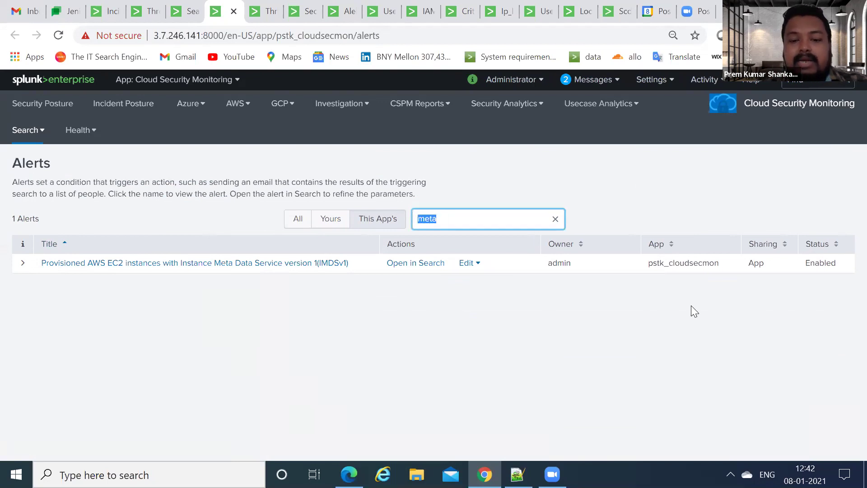
key(BackSpace)
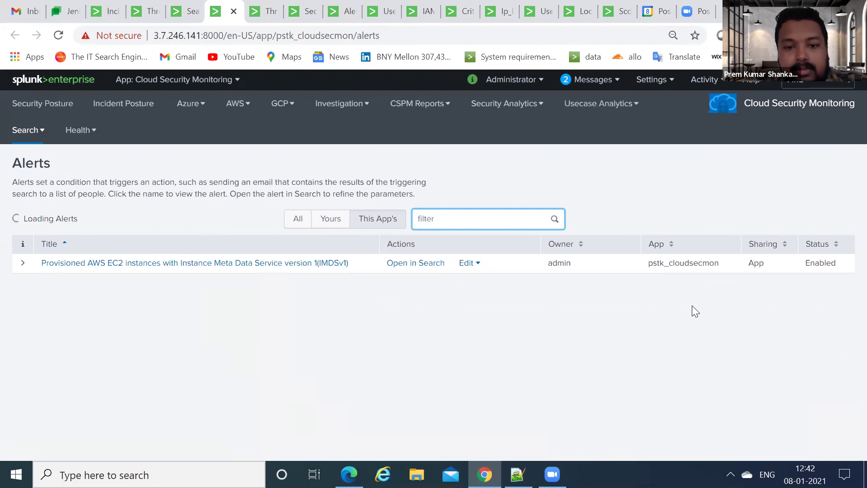
text(azure)
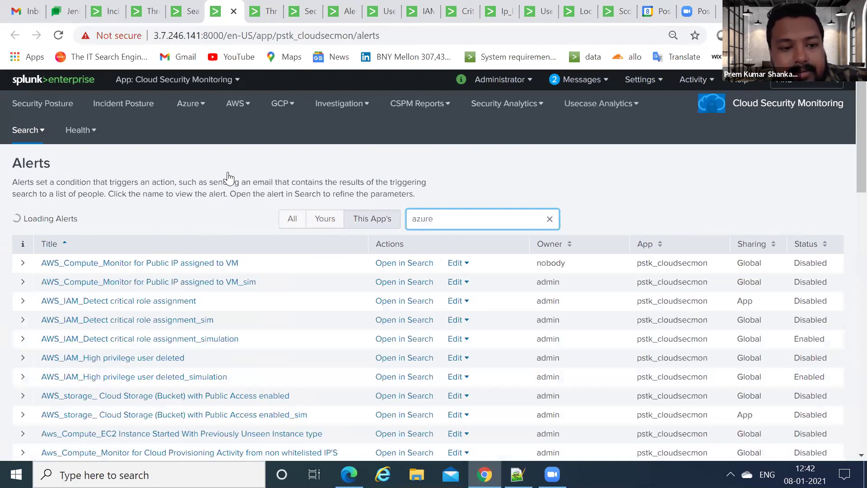
scroll(208, 190, down, 1)
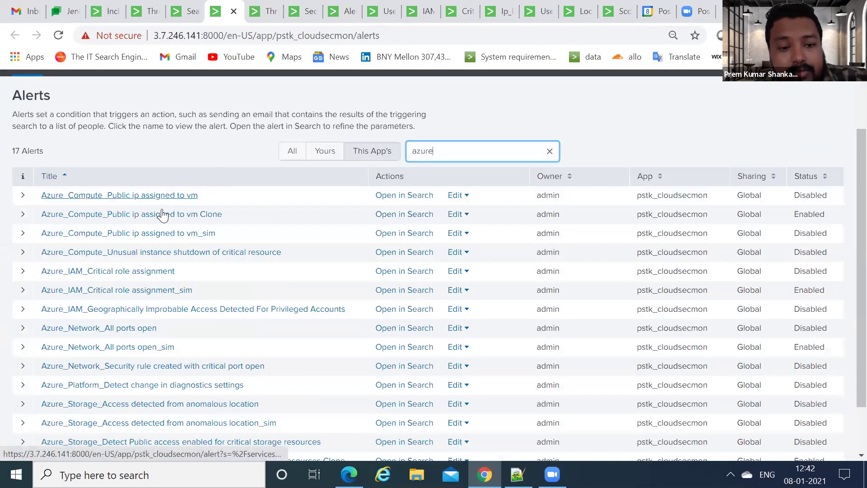
scroll(163, 216, down, 1)
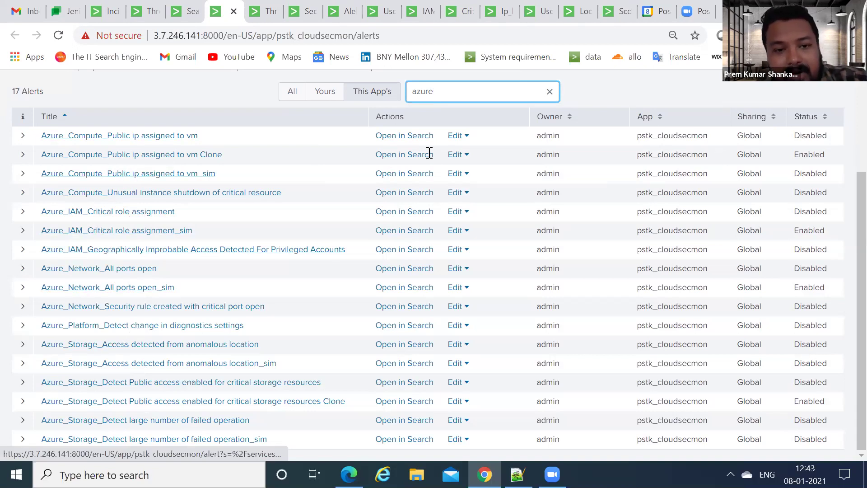
Filter the alerts list by "gcp" to show the GCP alerts
scroll(425, 152, up, 1)
drag(412, 158, 504, 220)
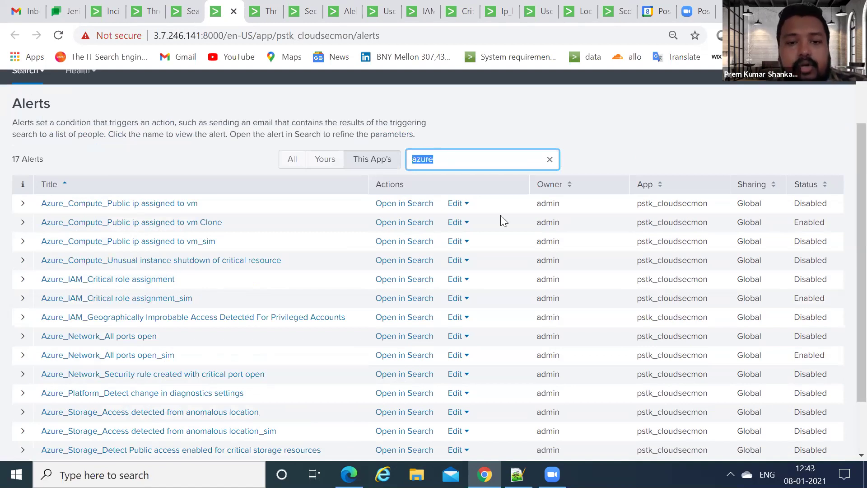
text(gcp)
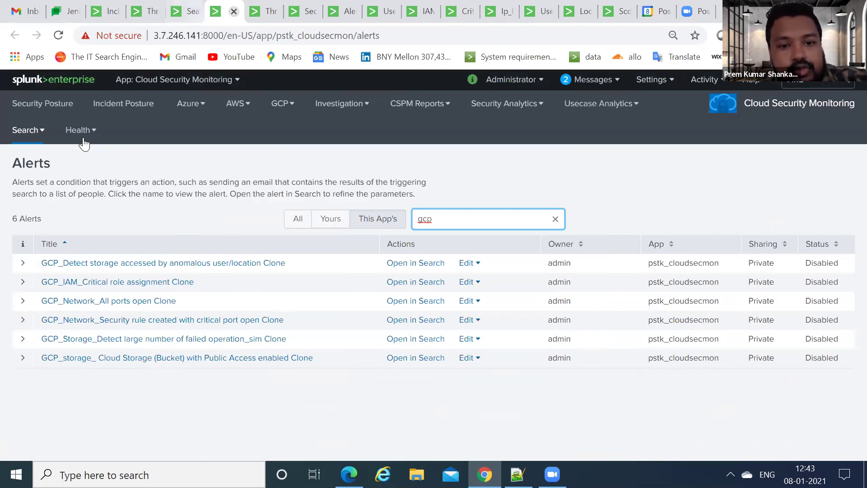
Switch to the open Security Posture dashboard and examine the Azure alerts by severity, over time, Top Alerts and Unassigned Alerts
key(ctrl+Tab)
key(ctrl+Tab)
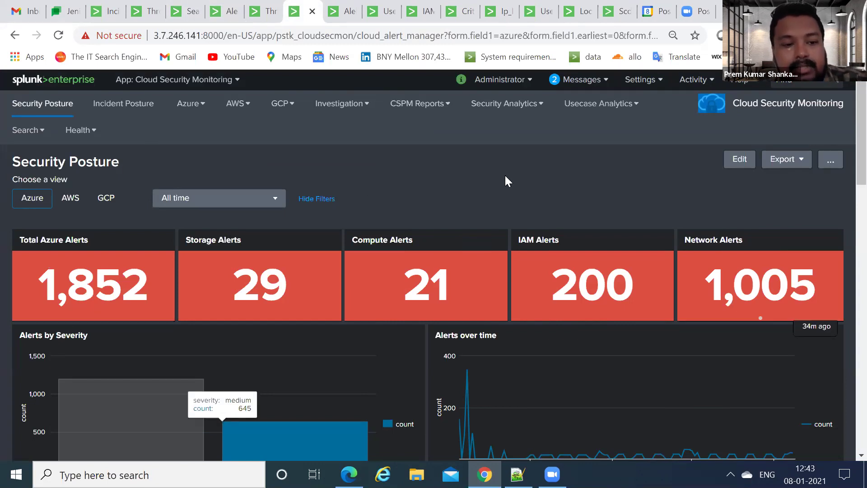
scroll(139, 290, down, 1)
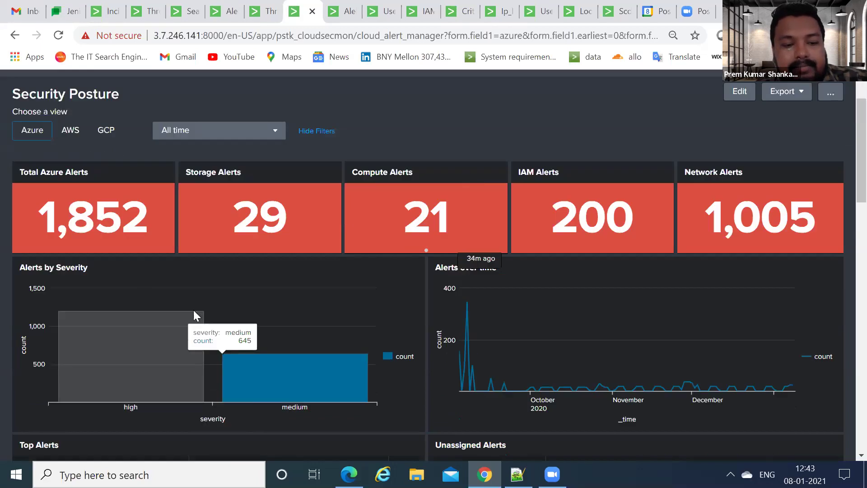
mouse_move(158, 357)
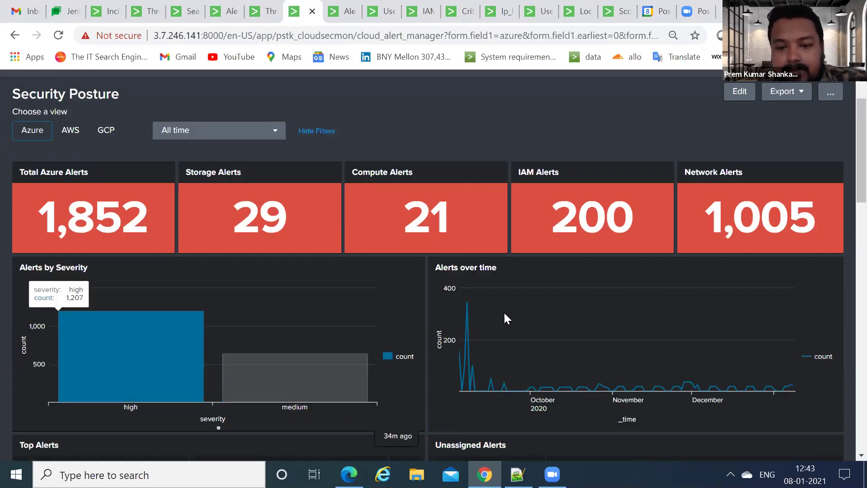
mouse_move(472, 375)
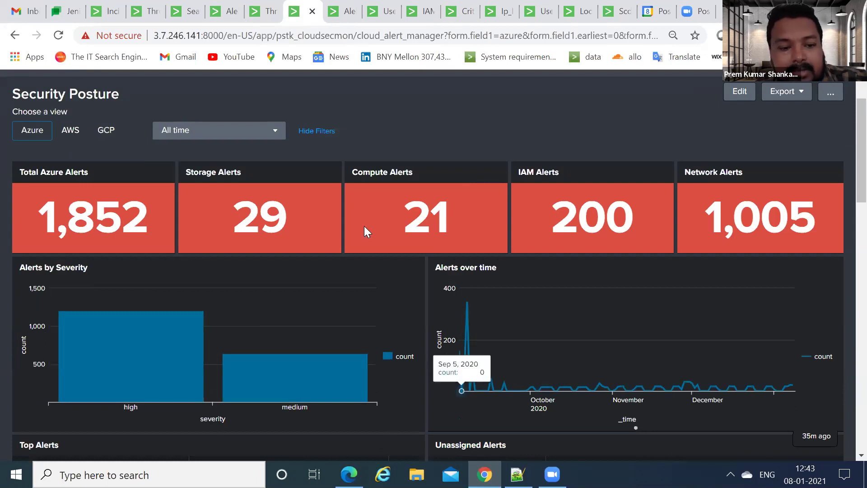
scroll(185, 273, down, 2)
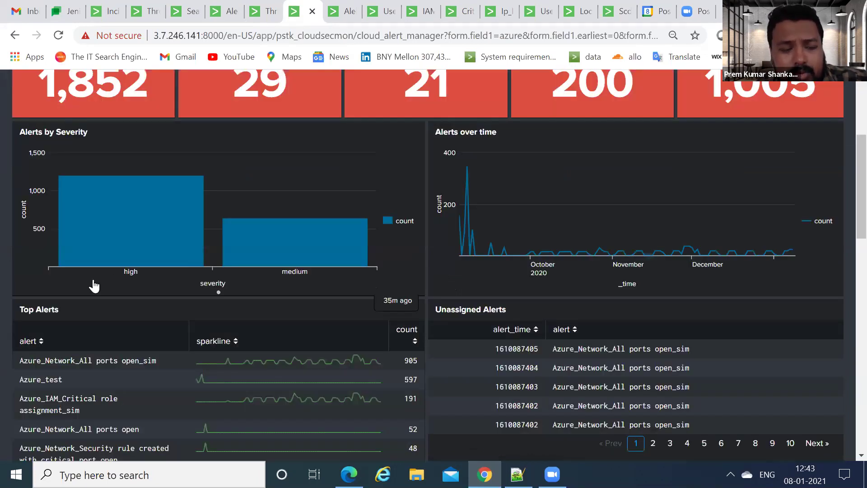
scroll(163, 270, down, 1)
scroll(164, 270, down, 1)
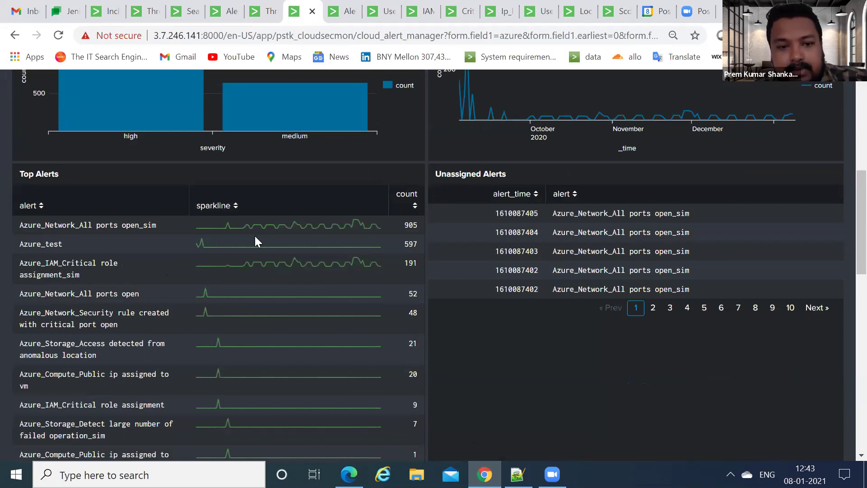
scroll(255, 238, down, 1)
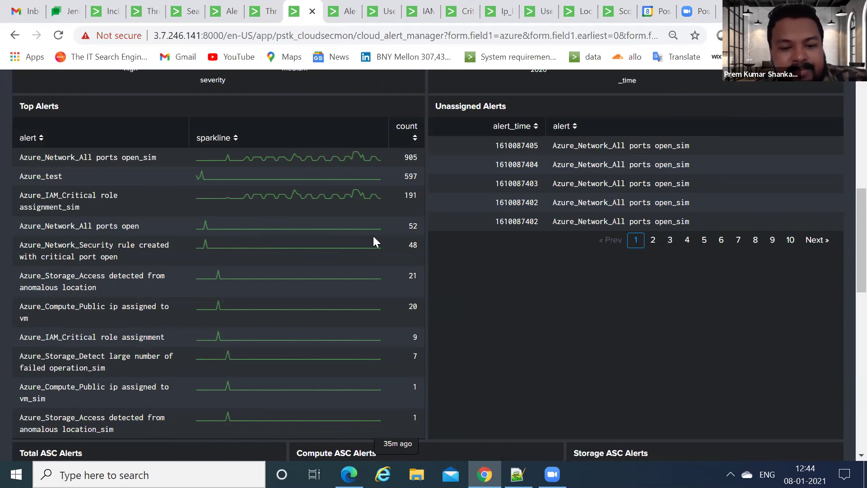
Examine the ASC alert totals, severity and overtime charts, Top ASC Alerts and ASC resource details on the Azure posture view
scroll(373, 236, down, 5)
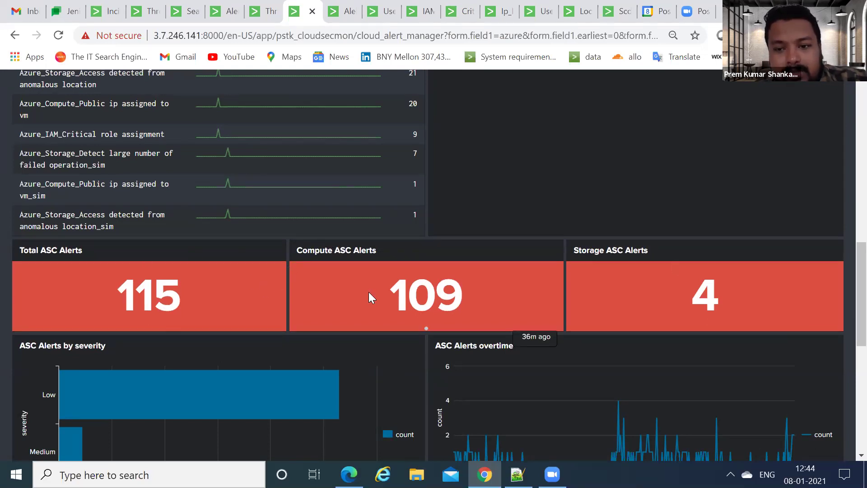
scroll(237, 280, down, 1)
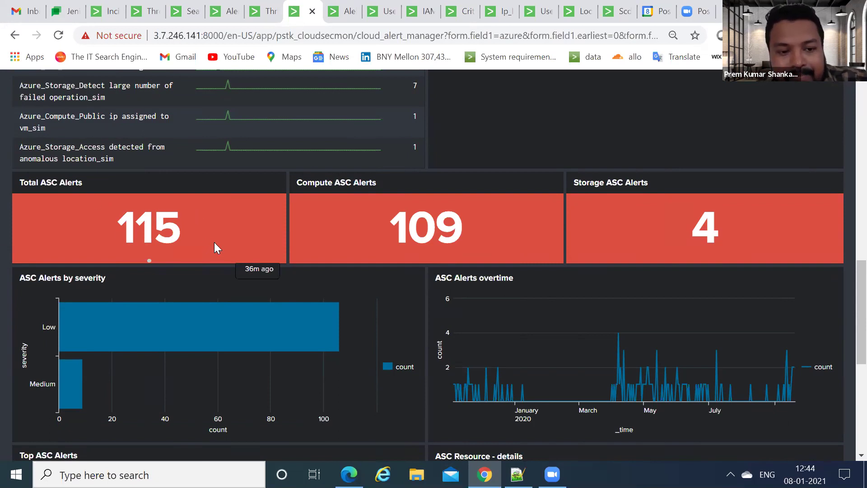
scroll(215, 246, down, 1)
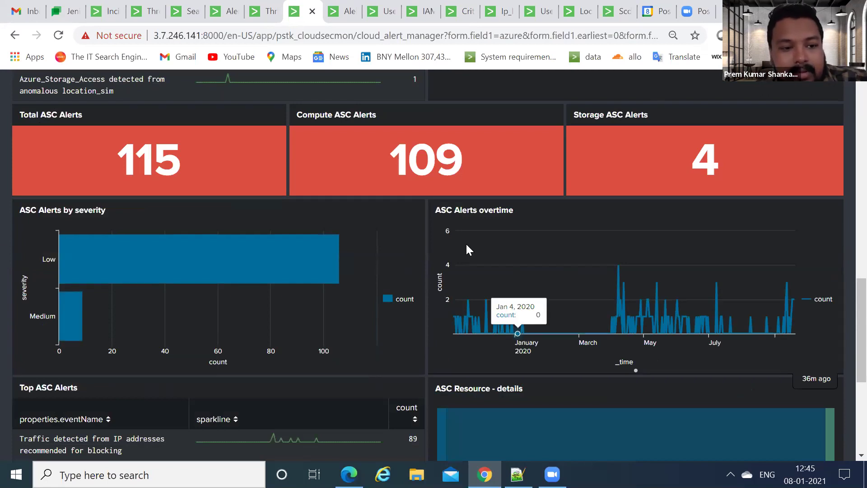
scroll(99, 247, down, 3)
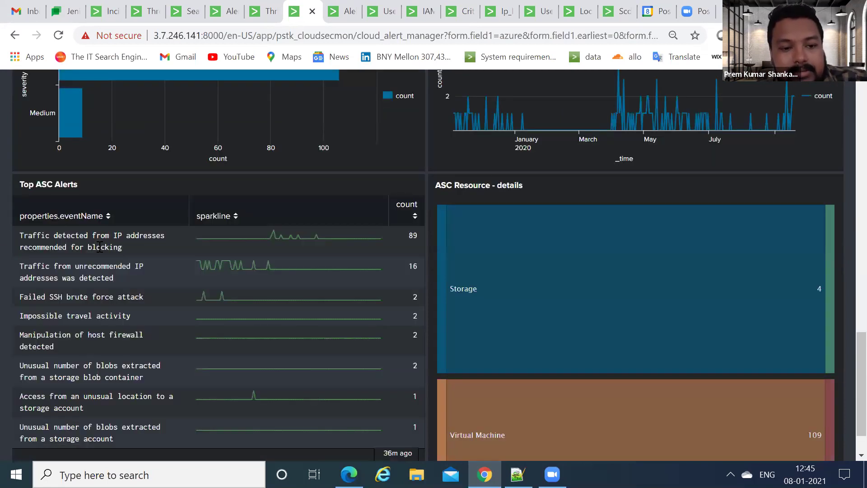
scroll(256, 326, up, 2)
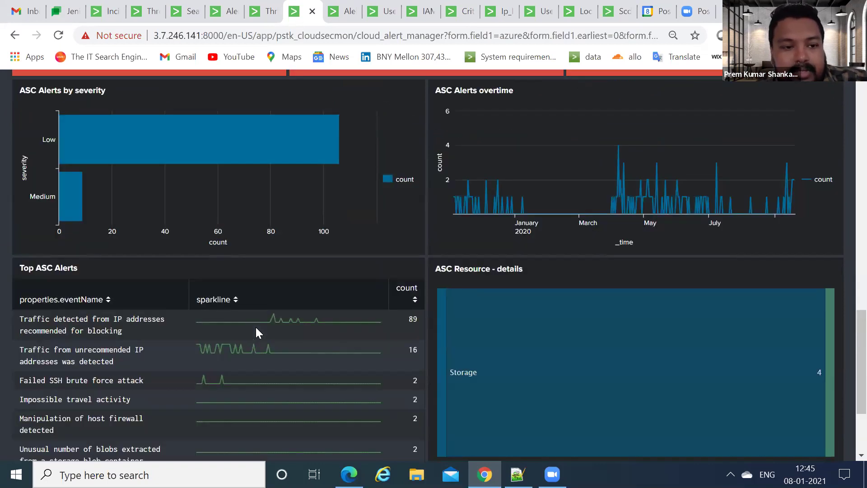
Switch the Security Posture to the AWS view and examine its alert totals, severity and time charts, Top Alerts and Guard Duty alerts
key(alt+Left)
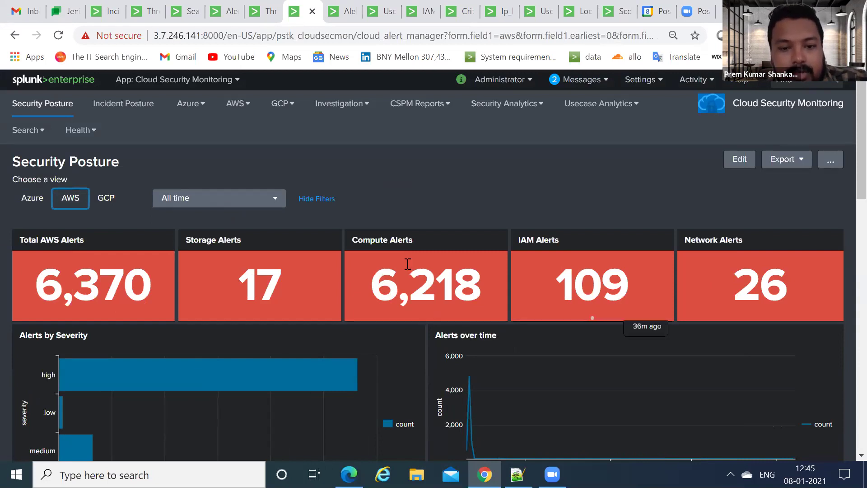
scroll(304, 271, down, 6)
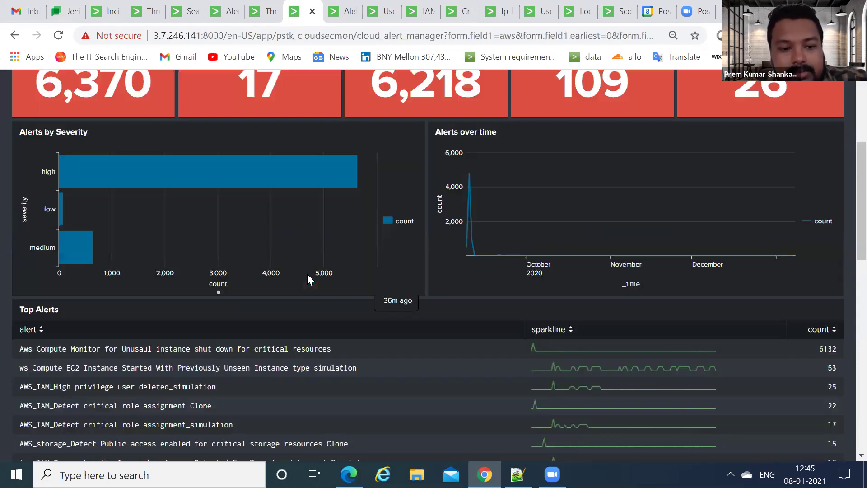
scroll(307, 273, down, 4)
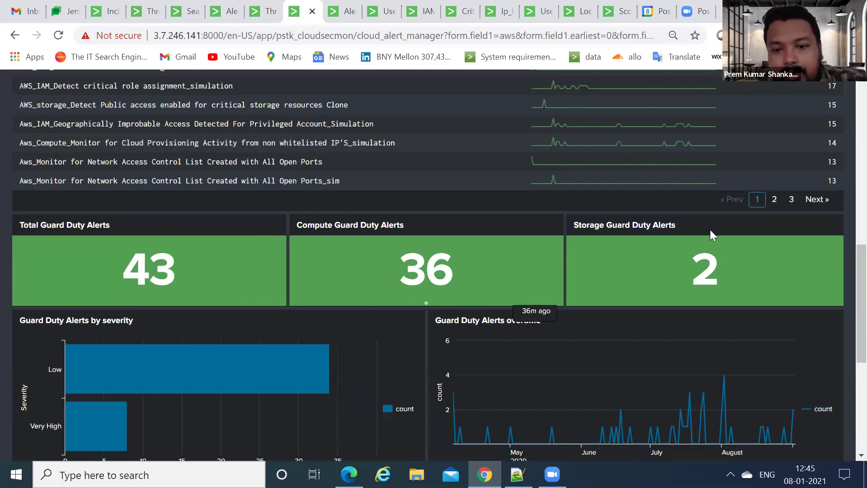
scroll(207, 257, down, 1)
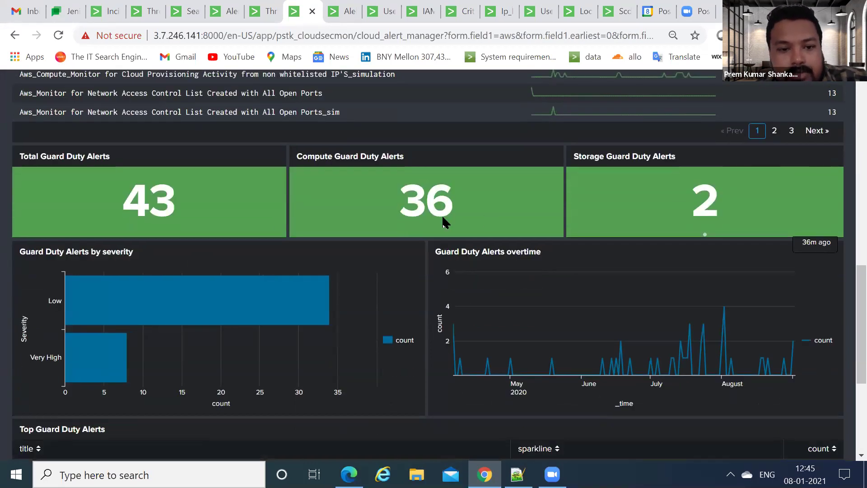
scroll(443, 226, down, 4)
scroll(439, 240, up, 8)
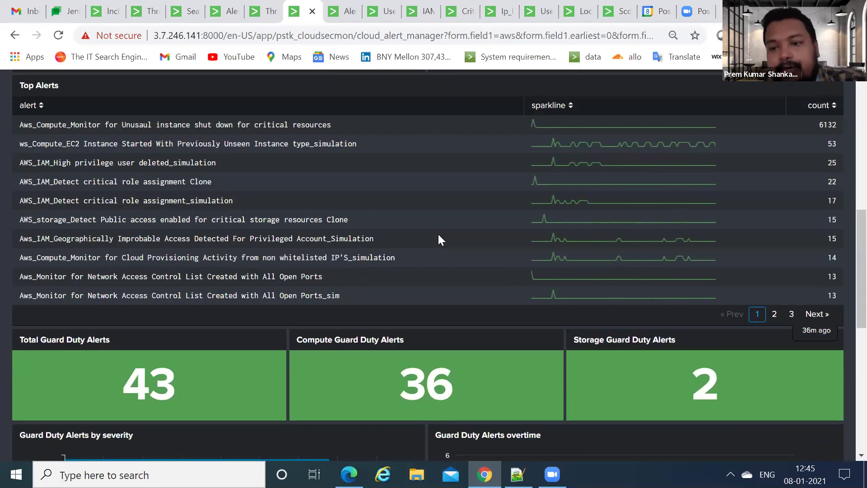
scroll(441, 239, up, 10)
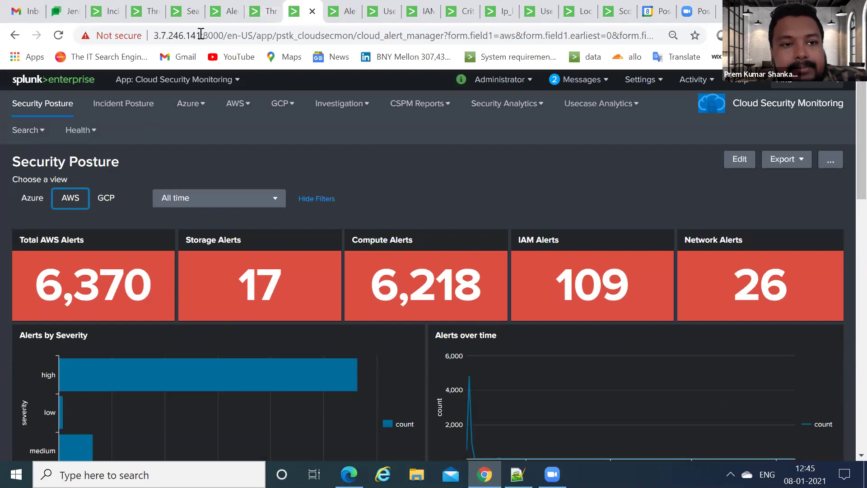
Switch to the open Incident Posture dashboard and examine the last 24 hours' incident counts by severity, the filters and the Recent Incidents
click(111, 13)
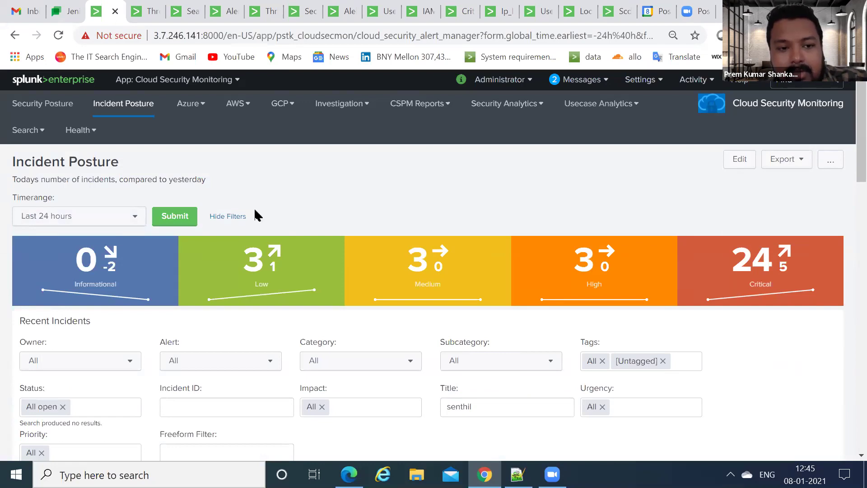
click(179, 214)
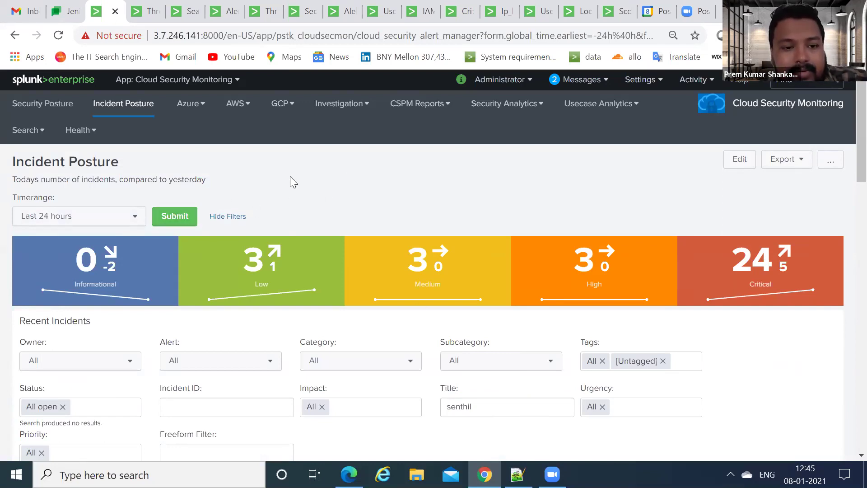
scroll(338, 171, down, 2)
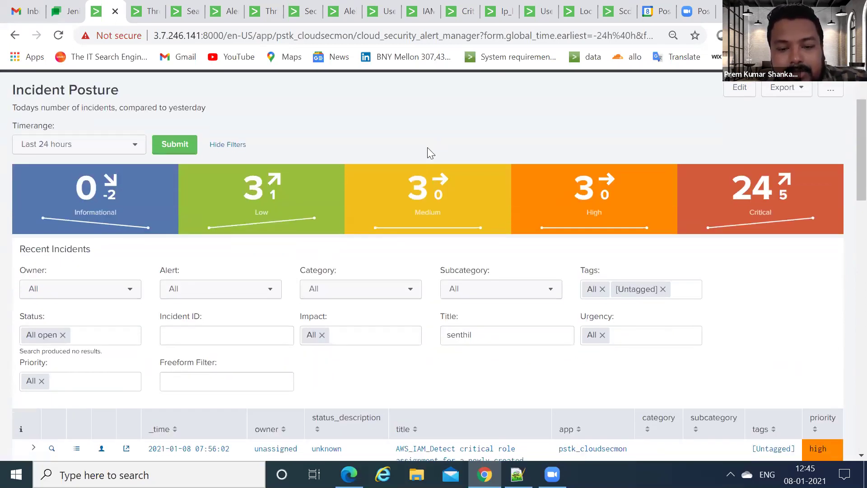
scroll(412, 167, down, 3)
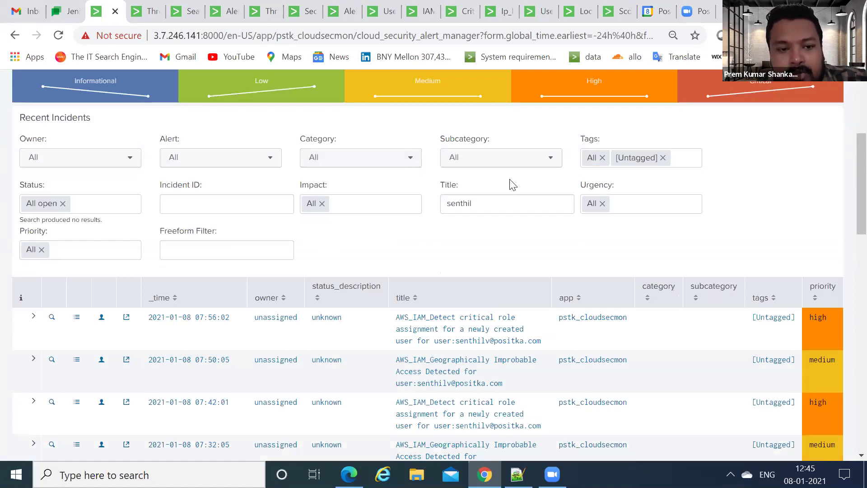
scroll(277, 175, up, 5)
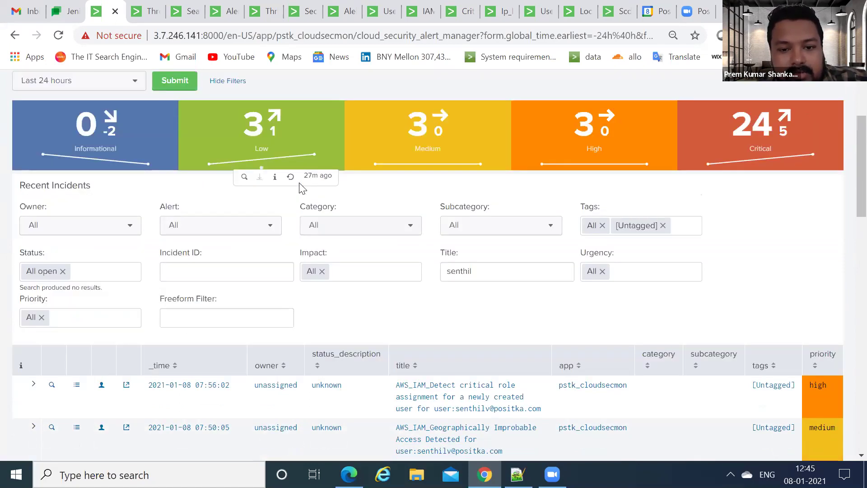
scroll(339, 227, down, 2)
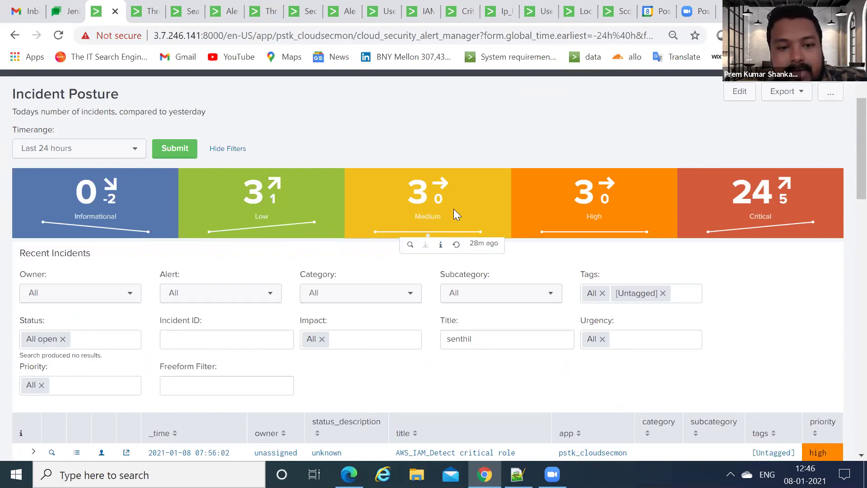
scroll(452, 192, down, 1)
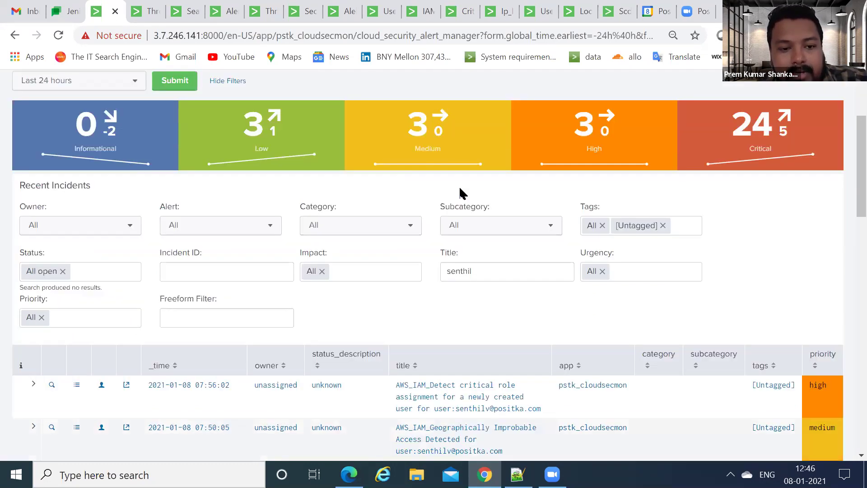
scroll(488, 194, down, 1)
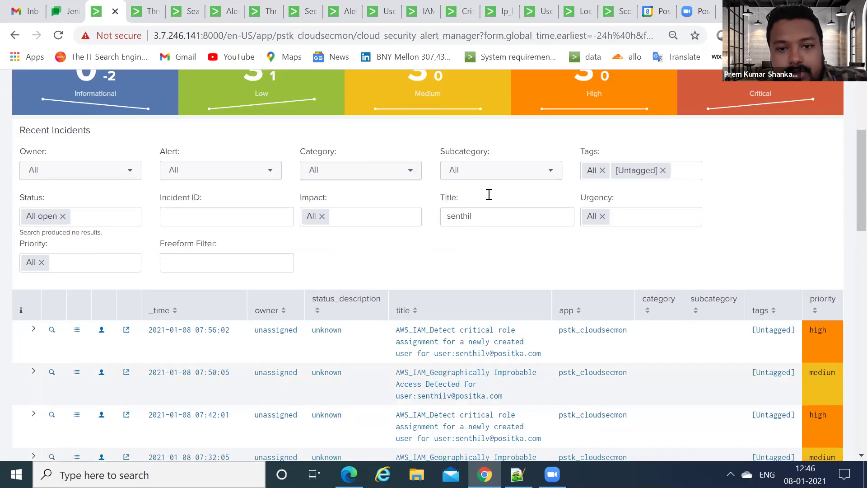
scroll(482, 138, down, 1)
double_click(481, 135)
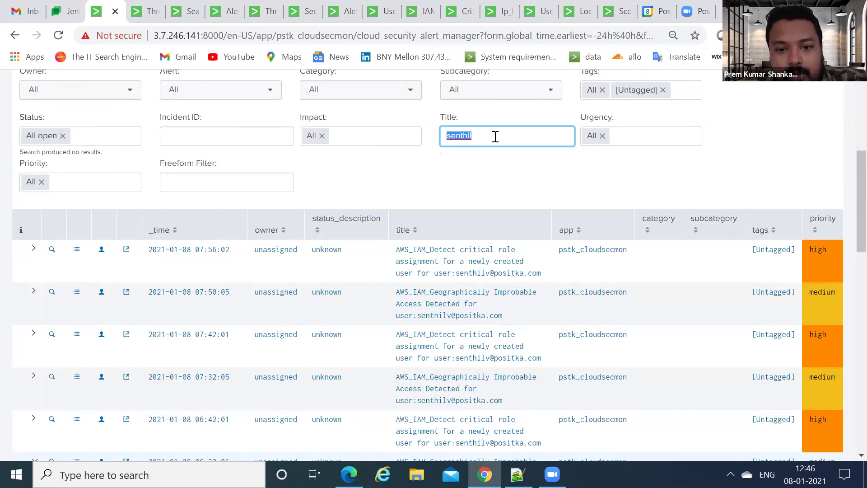
key(End)
Examine the expanded details of the 06:32:06 geographically improbable access incident, including login times, regions, countries and cities
scroll(27, 108, down, 3)
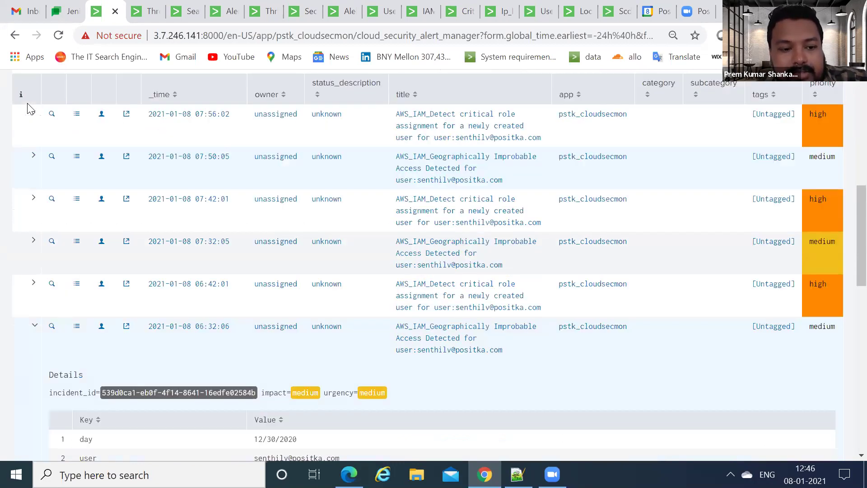
scroll(168, 171, down, 6)
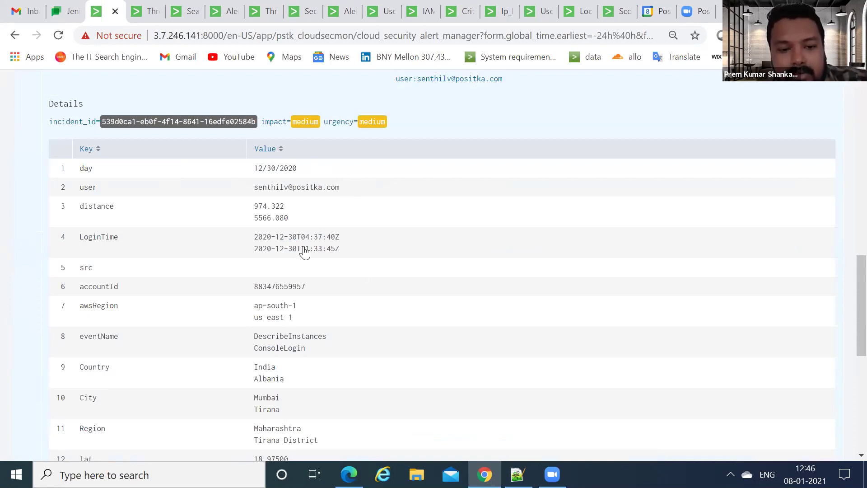
scroll(304, 244, down, 3)
scroll(291, 267, up, 5)
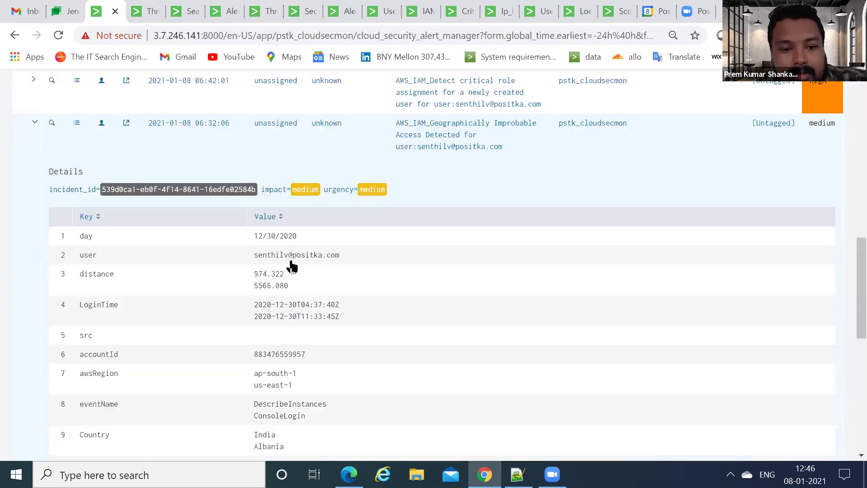
scroll(171, 253, down, 8)
scroll(76, 199, up, 9)
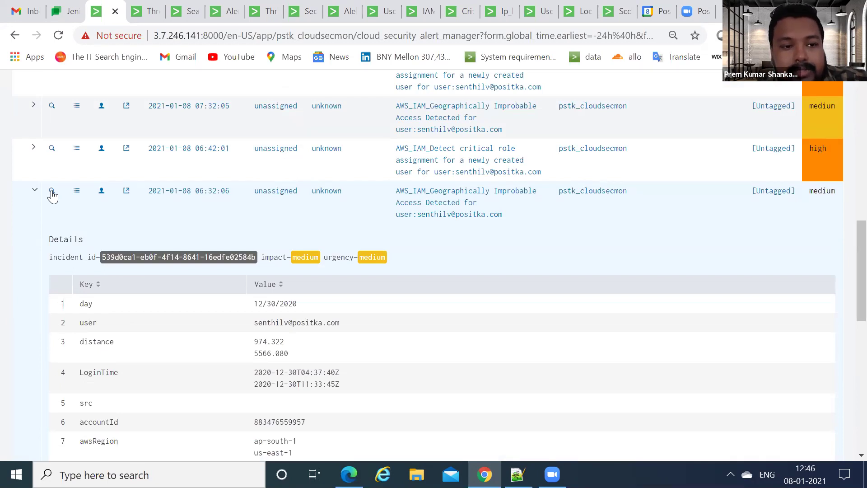
Open the search behind the 06:32:06 improbable access incident and examine its query and the statistics columns
click(52, 194)
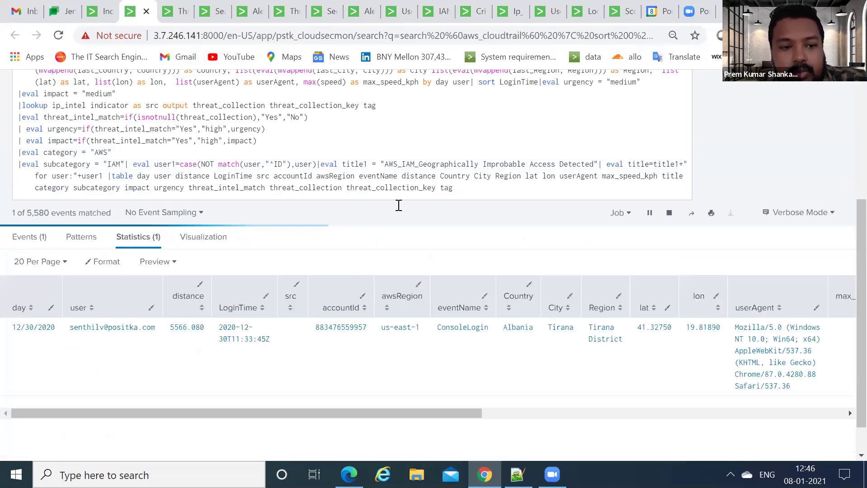
click(589, 426)
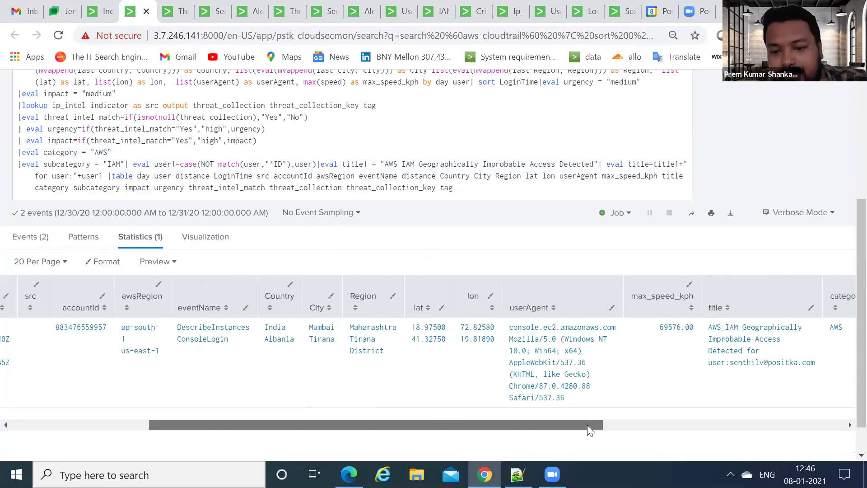
drag(294, 425, 155, 425)
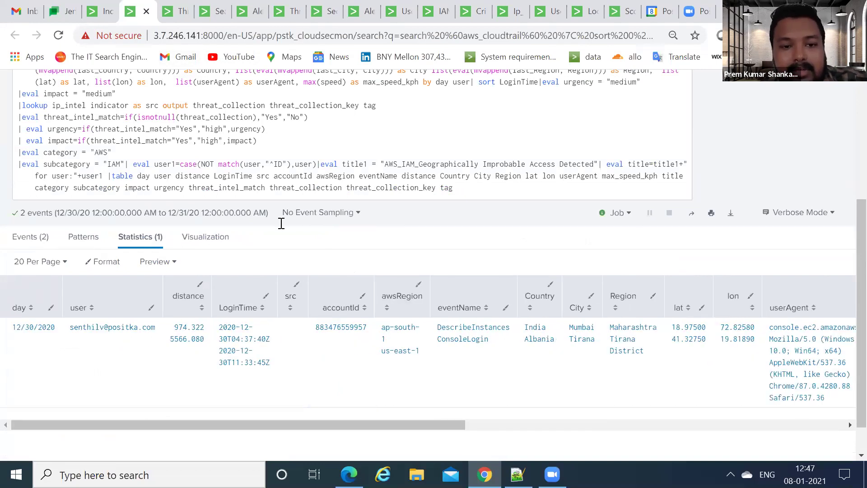
scroll(251, 232, up, 3)
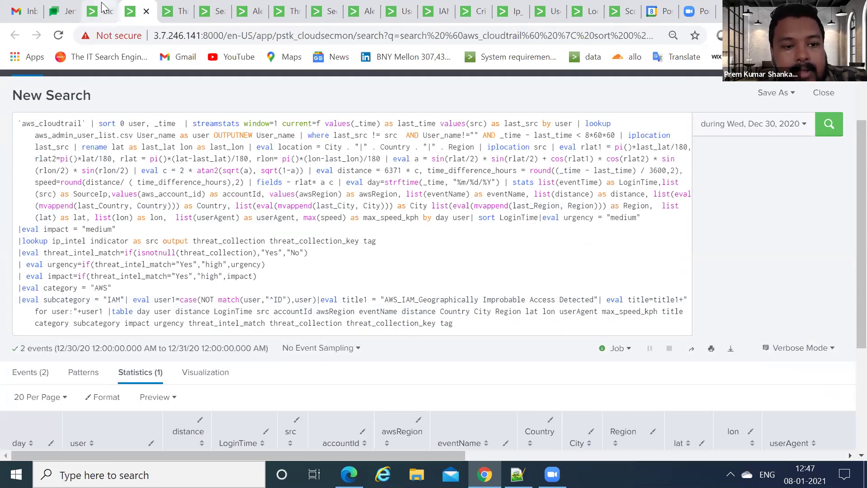
Return to Incident Posture, open the 06:32:06 incident for editing to look over its urgency, owner and comment fields, and cancel
key(ctrl+shift+Tab)
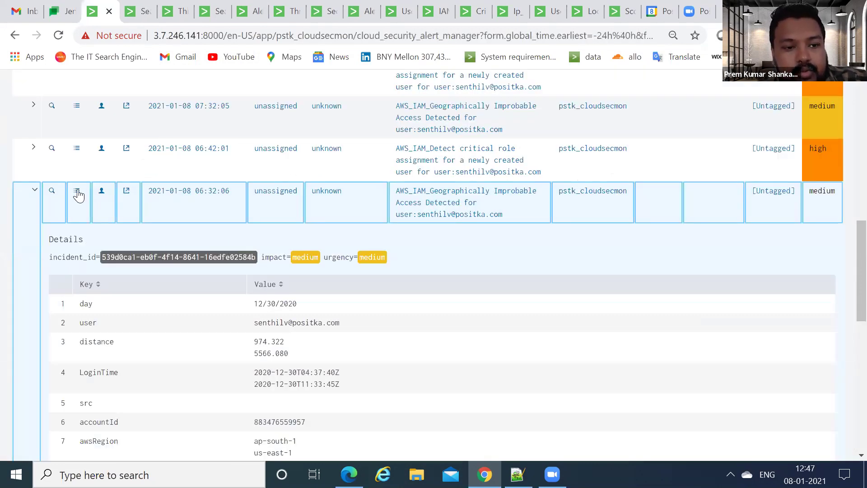
click(77, 191)
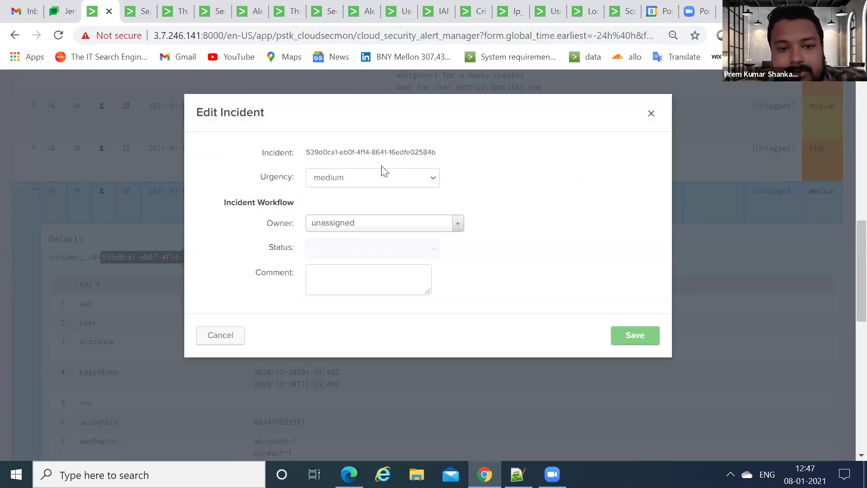
click(436, 180)
click(512, 175)
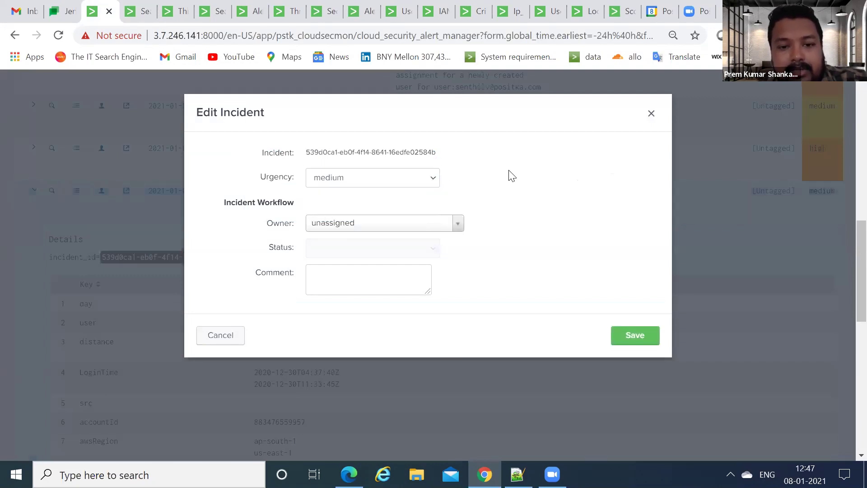
click(458, 223)
click(498, 194)
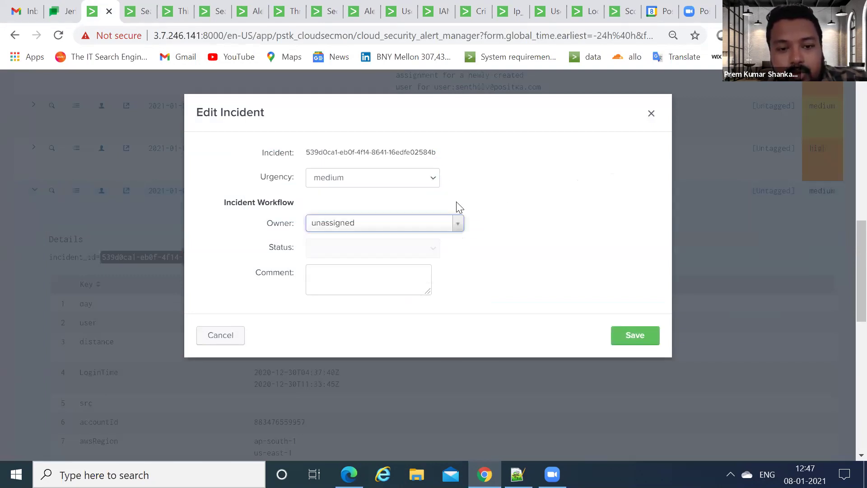
click(342, 275)
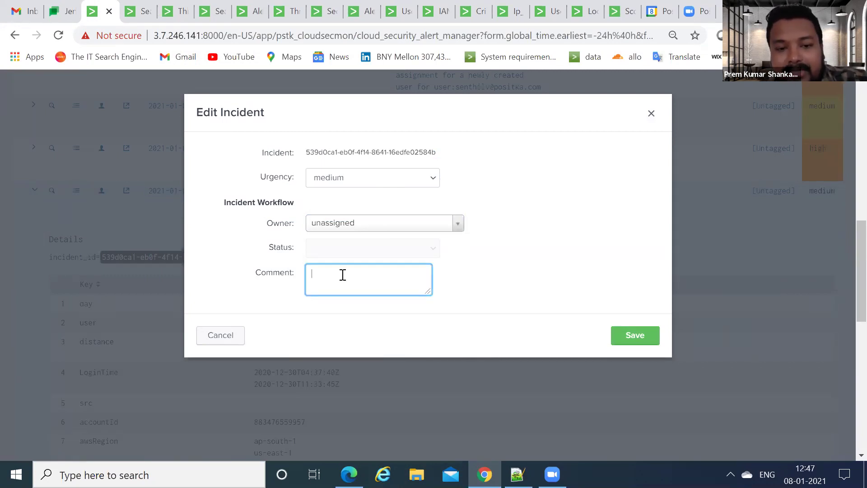
click(216, 337)
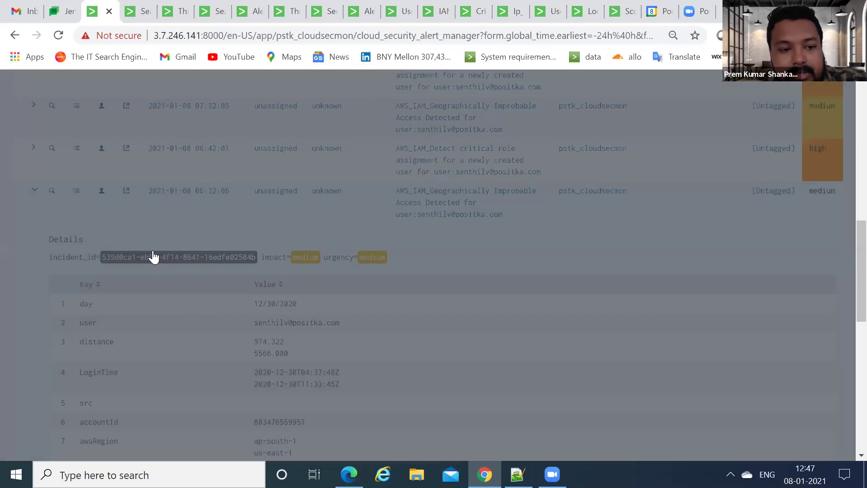
Examine the remaining detail fields and the History table of the 06:32:06 improbable access incident
scroll(124, 239, down, 10)
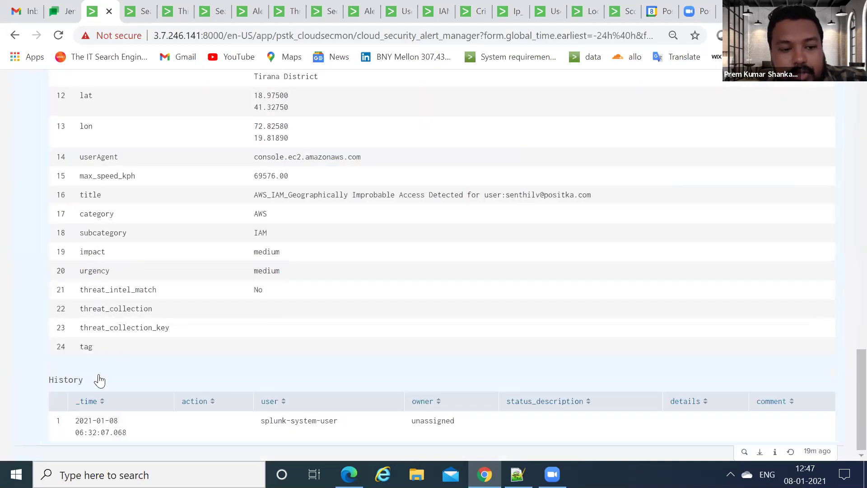
scroll(96, 304, up, 9)
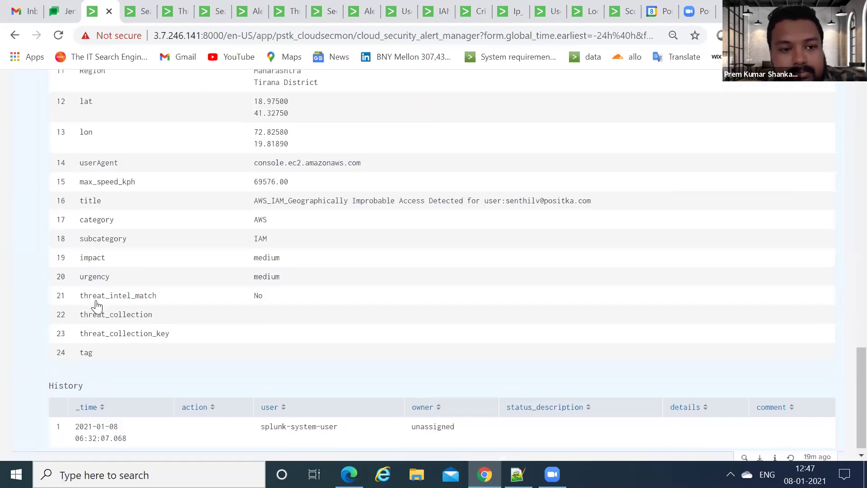
scroll(133, 229, up, 2)
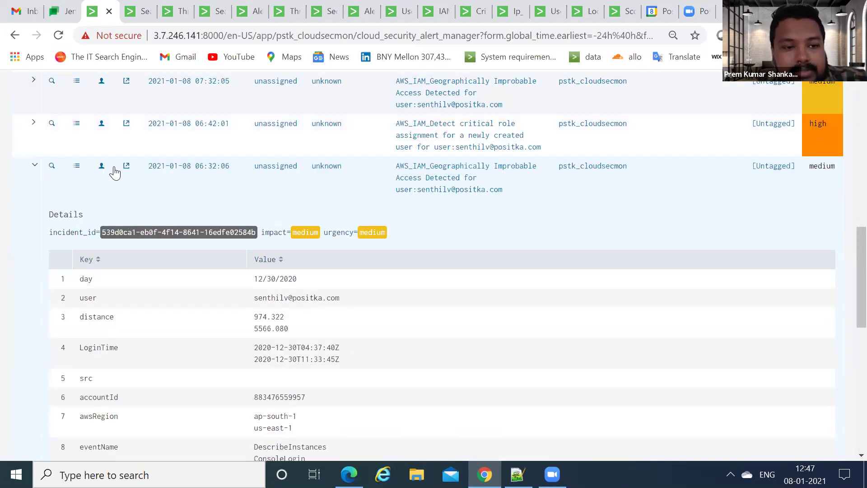
Assign the 06:32:06 improbable access incident to the admin account and expand its details again
click(102, 168)
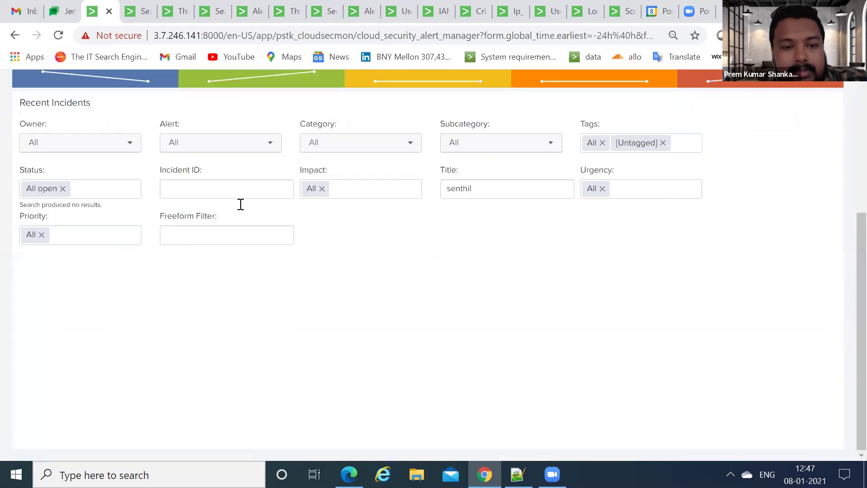
scroll(243, 267, down, 2)
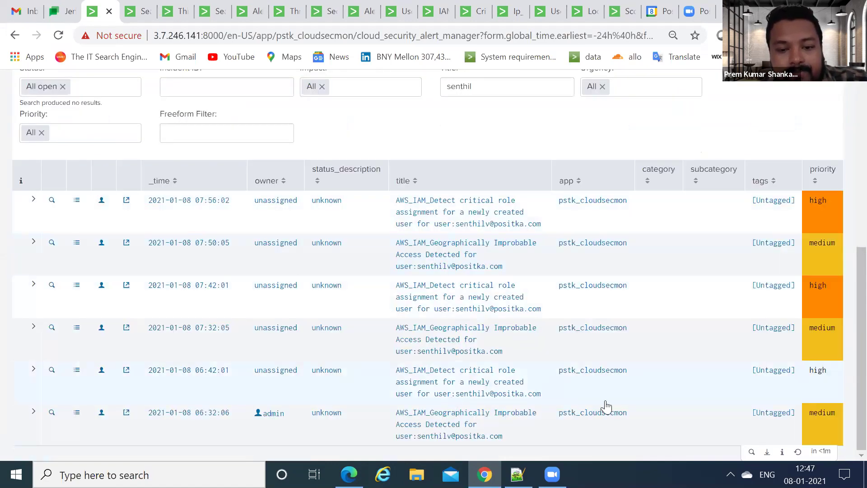
click(28, 413)
scroll(382, 210, down, 5)
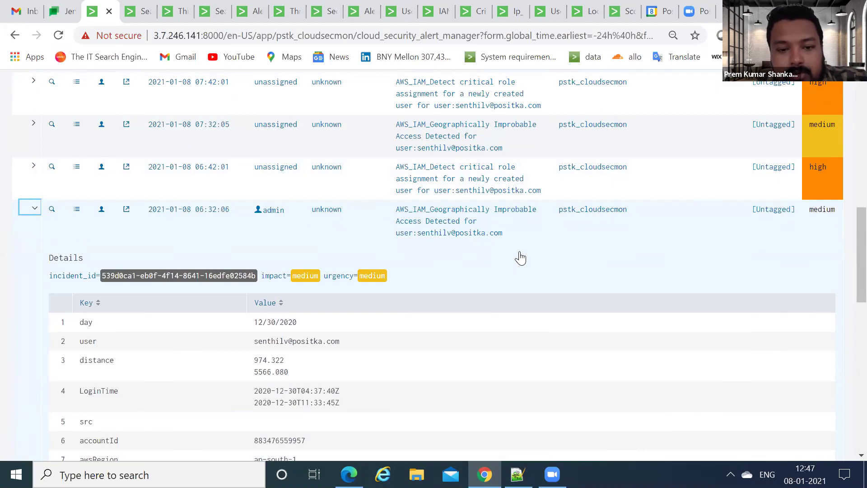
Review the detail fields and History entries of the 06:32:06 improbable access incident, including the assignment comment, and return to the Incident Posture overview
scroll(521, 257, down, 2)
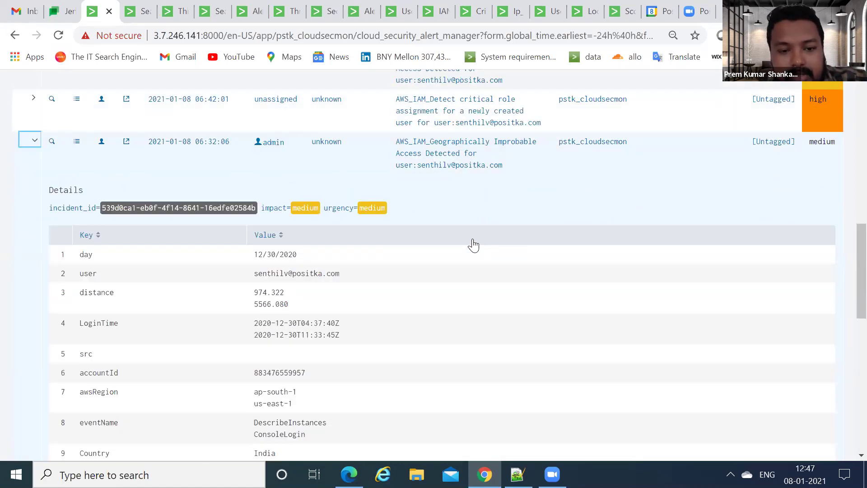
scroll(470, 244, down, 7)
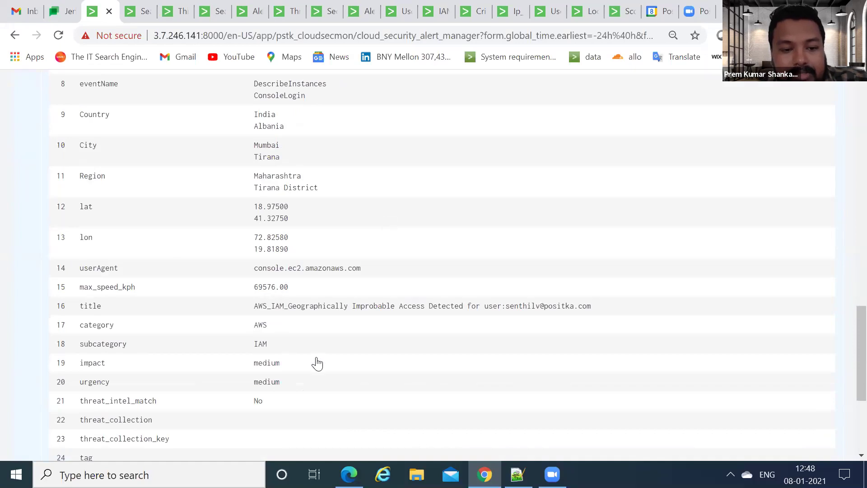
scroll(316, 361, down, 3)
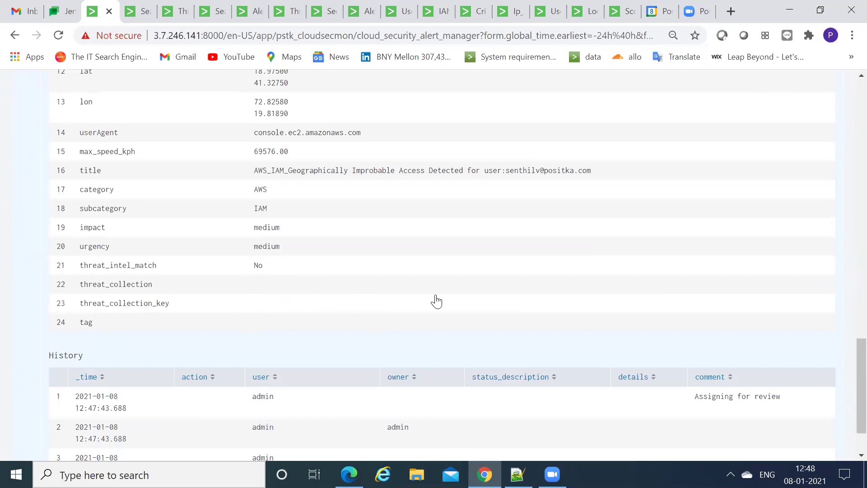
scroll(435, 302, up, 3)
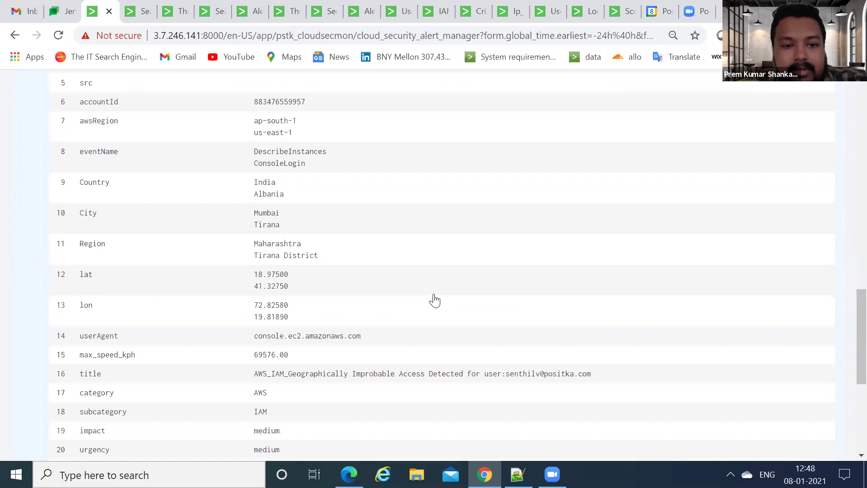
scroll(336, 246, up, 3)
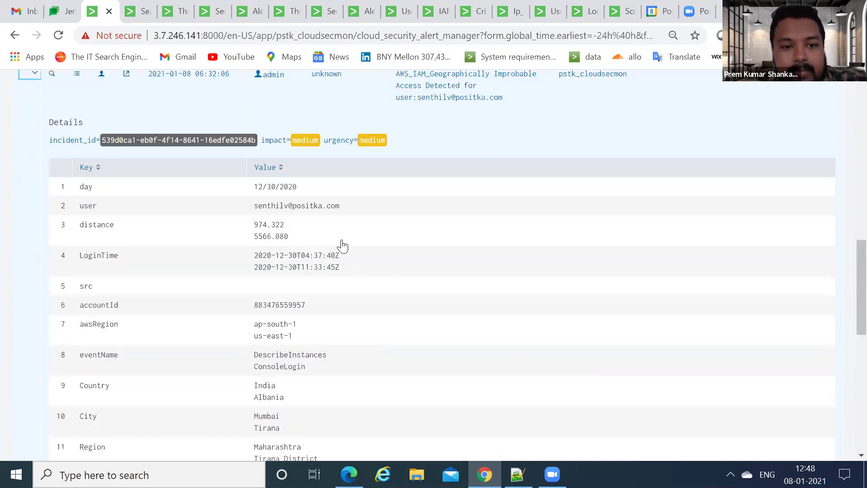
scroll(401, 257, up, 2)
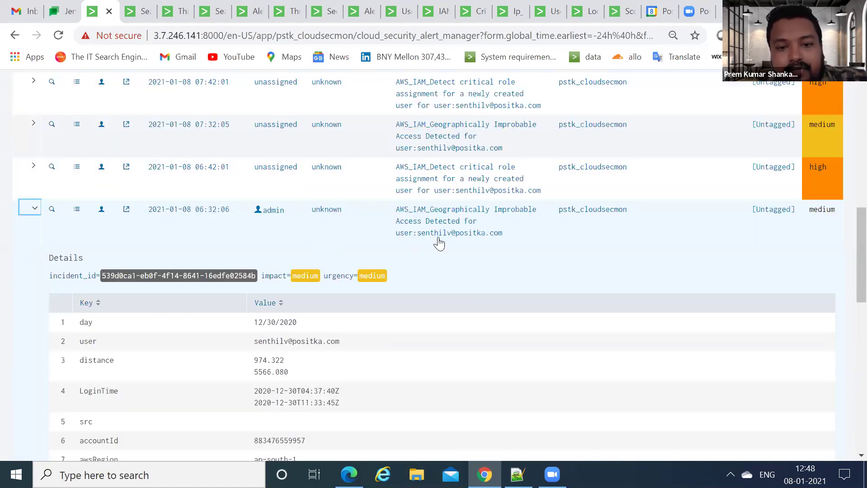
scroll(240, 244, up, 5)
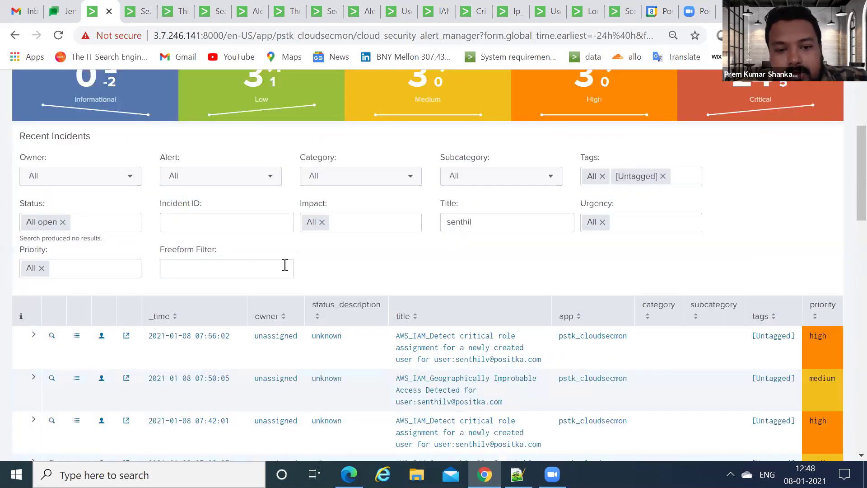
scroll(287, 264, up, 2)
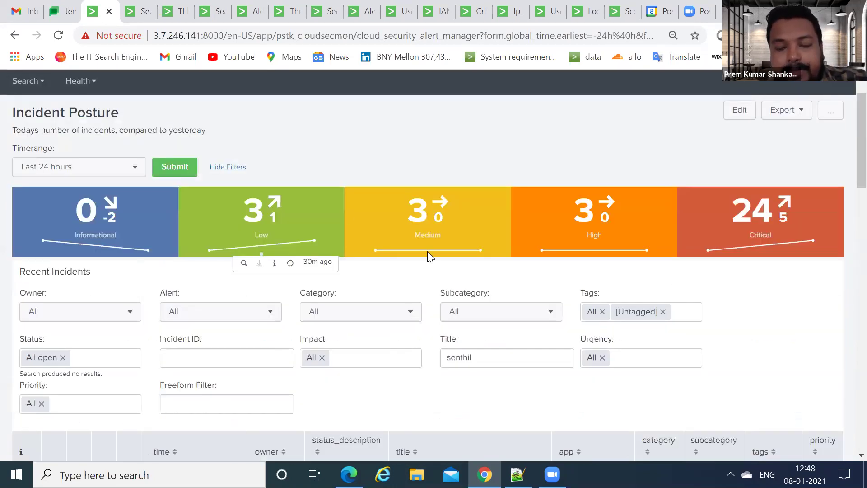
scroll(194, 115, up, 1)
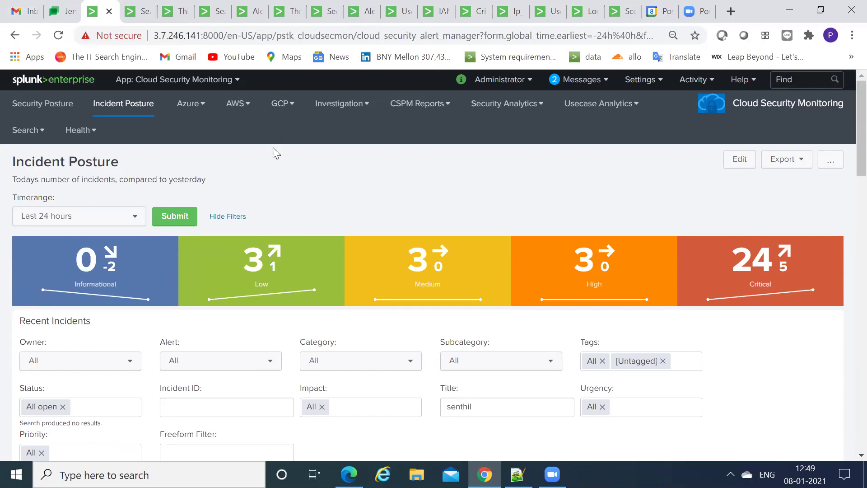
Close the browser pages that are no longer needed, including the incident search, the user investigation dashboard, the GCP-filtered Alerts list and Security Posture
click(150, 11)
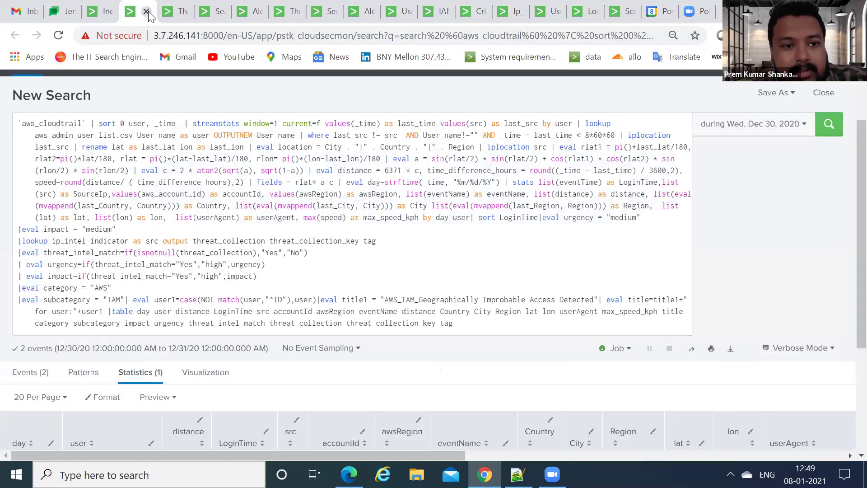
click(150, 12)
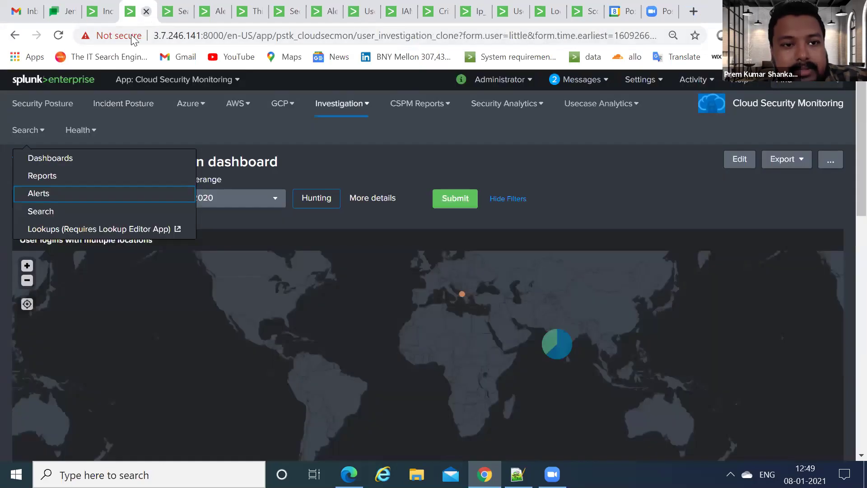
click(146, 11)
click(146, 11)
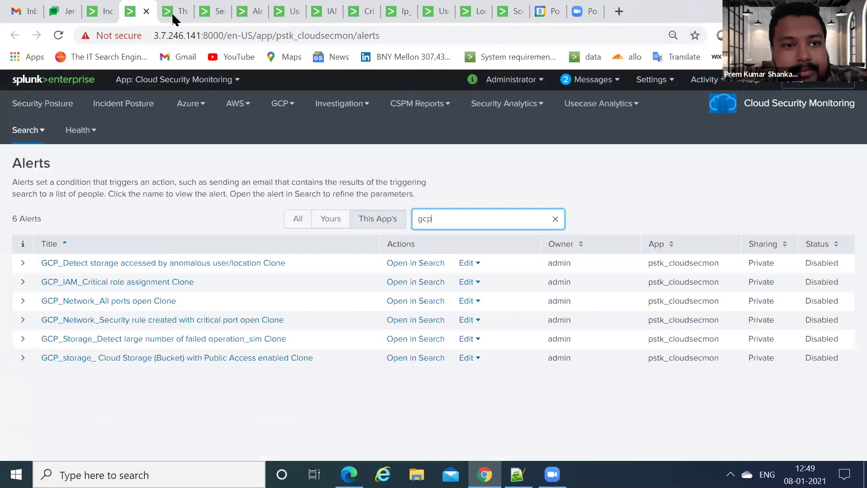
key(ctrl+w)
key(ctrl+w)
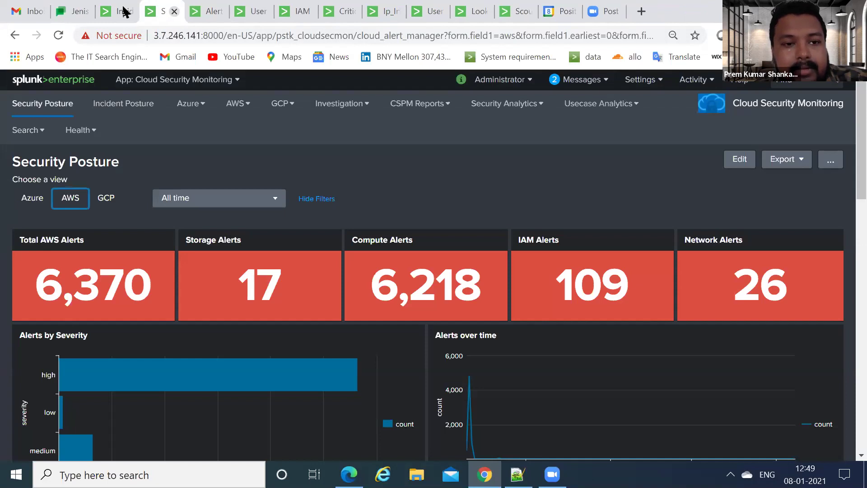
key(ctrl+w)
Bring up the Azure User SignIns dashboard and look over the Azure monitoring categories and the dashboards offered under Compute
key(ctrl+Tab)
key(ctrl+Tab)
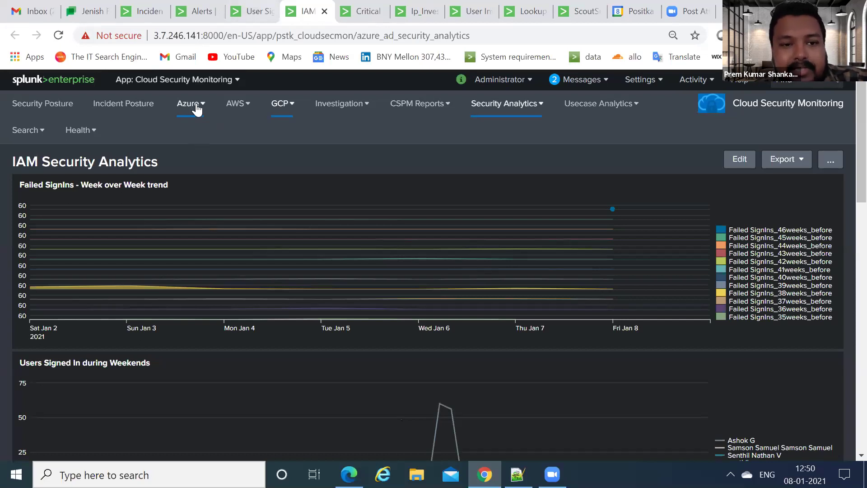
key(ctrl+shift+Tab)
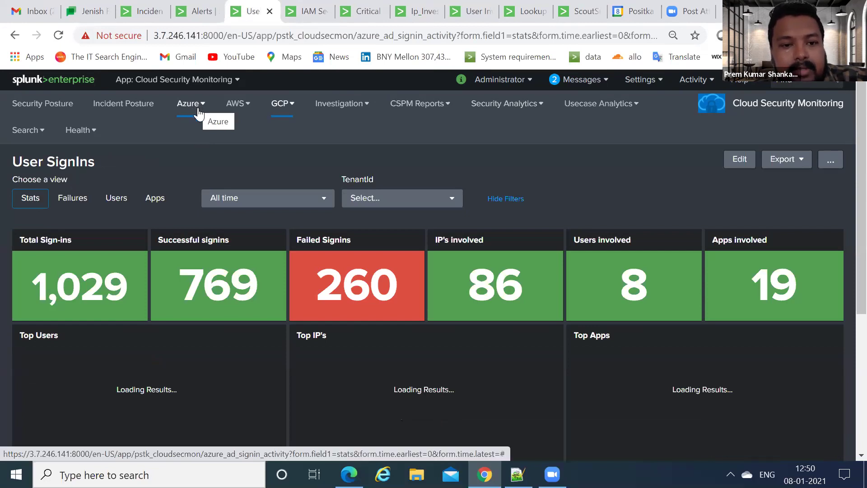
click(197, 113)
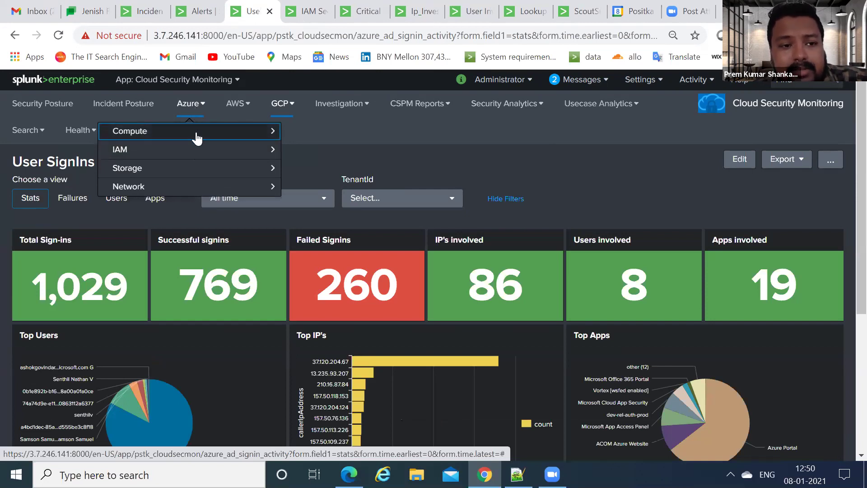
click(144, 138)
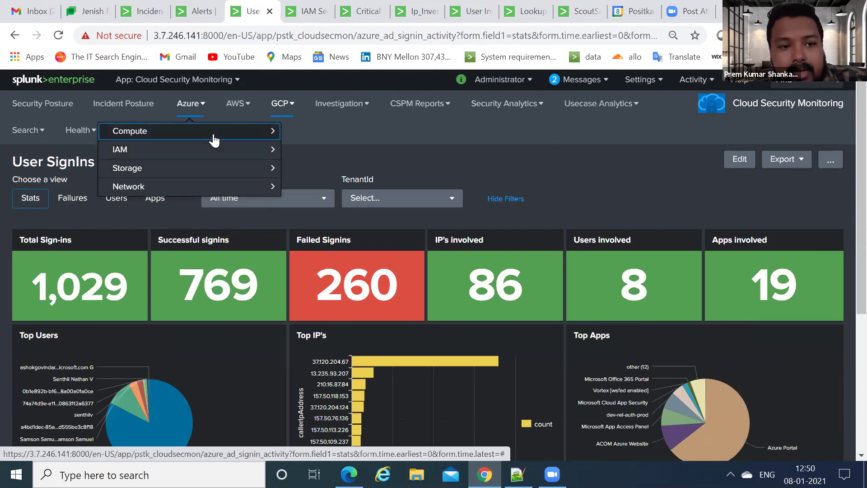
click(132, 136)
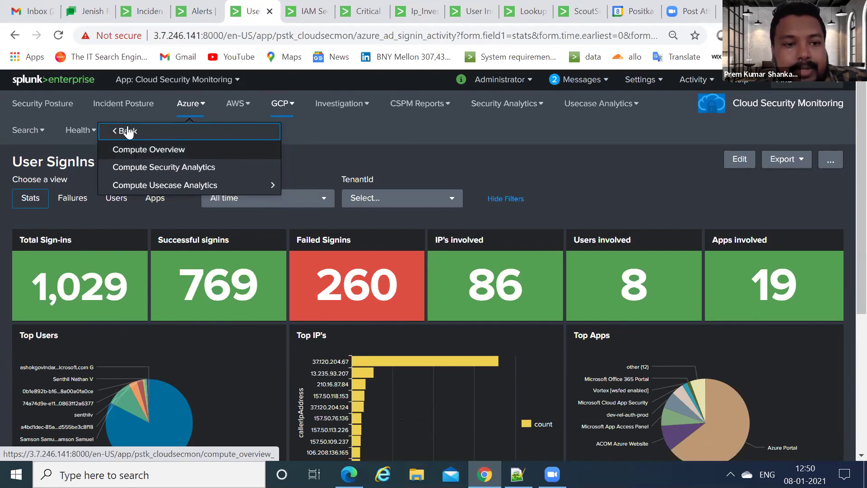
click(129, 132)
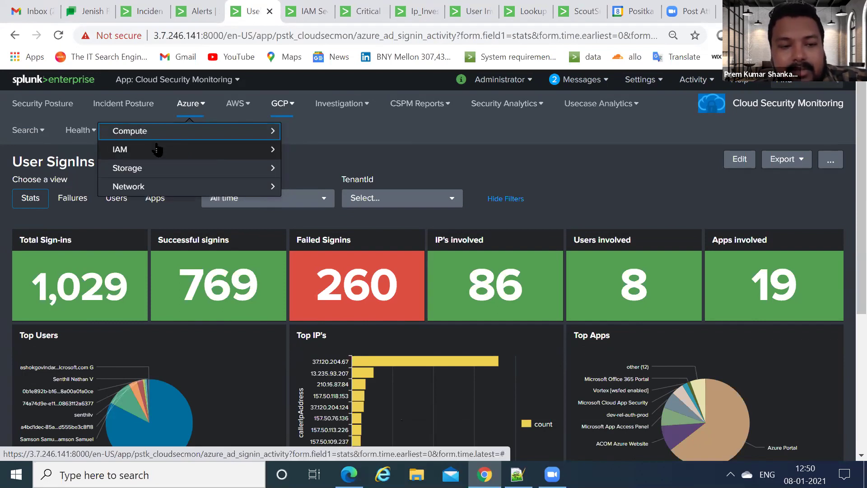
click(321, 155)
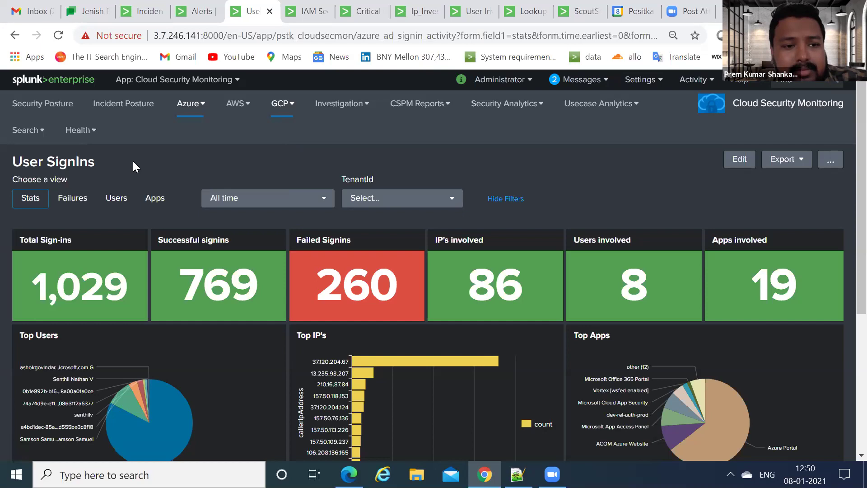
Examine the User SignIns Stats view, covering the sign-in totals and the top users, IPs, apps, browsers, countries and locations
scroll(132, 159, down, 1)
scroll(89, 139, up, 1)
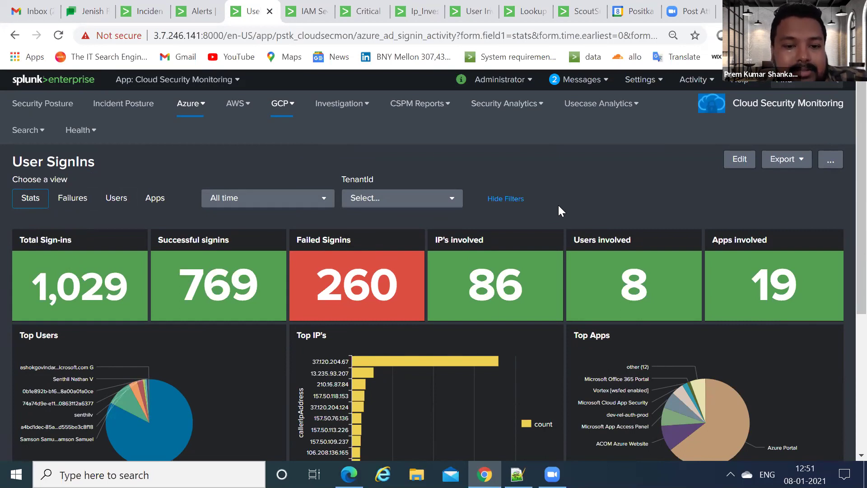
scroll(556, 204, down, 1)
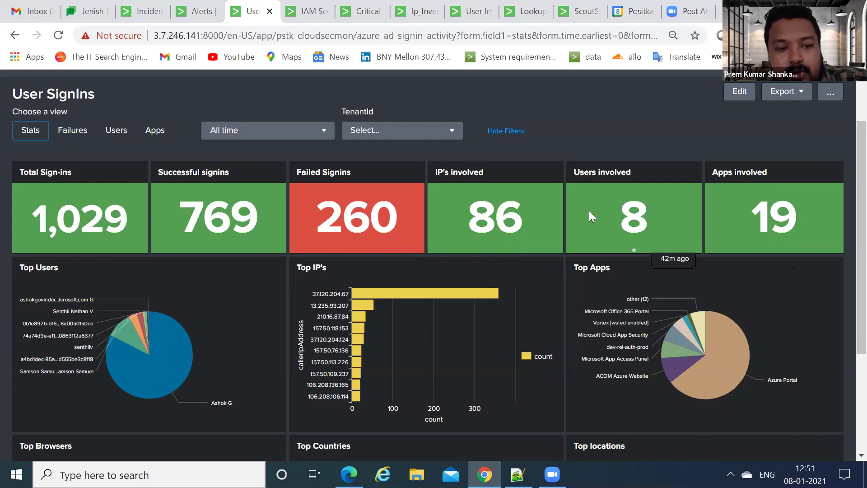
scroll(590, 211, down, 1)
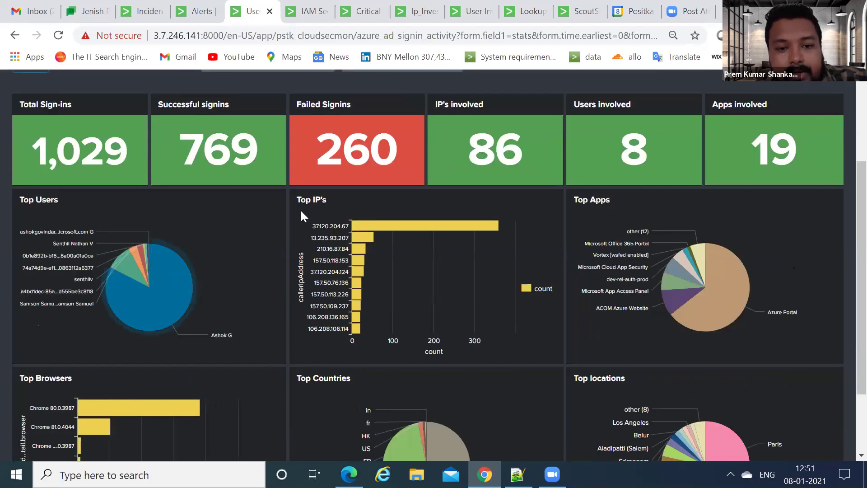
mouse_move(357, 226)
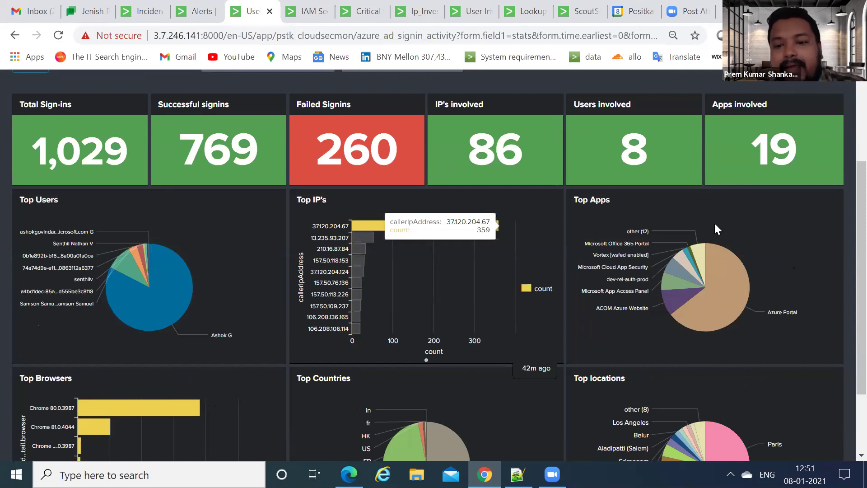
mouse_move(743, 278)
mouse_move(691, 296)
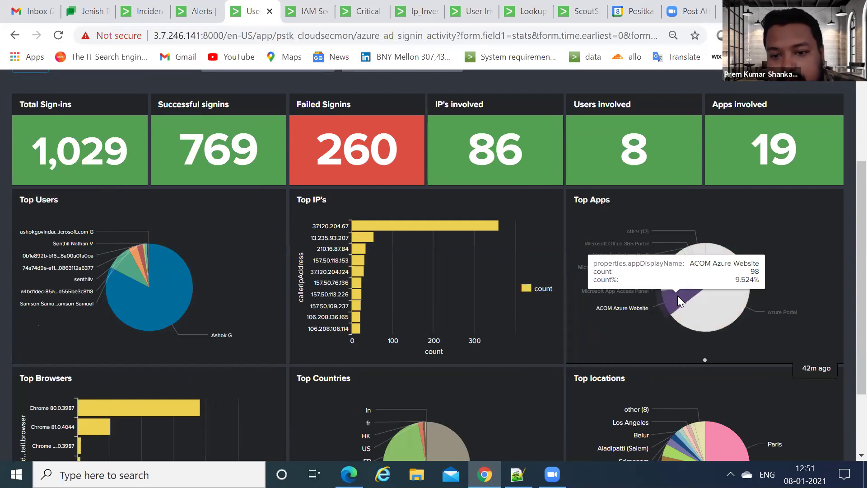
scroll(133, 291, down, 2)
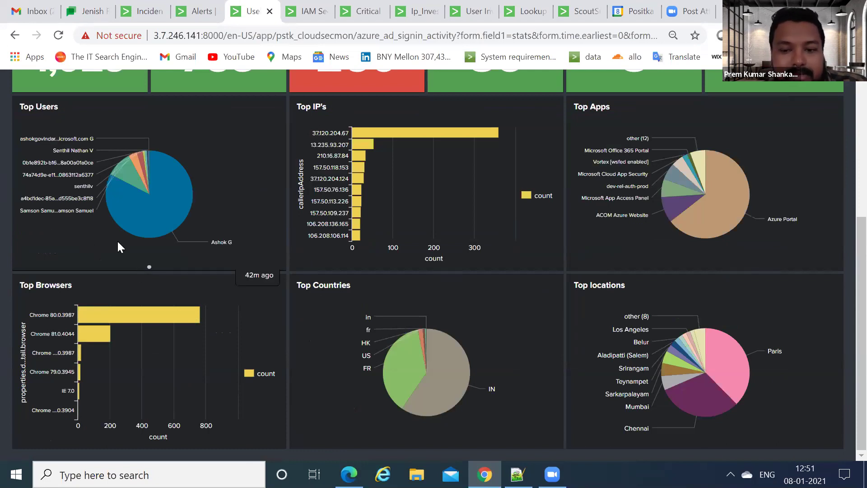
Show the Failures view of User SignIns and examine the failed sign-in charts by user and by IP
scroll(136, 190, up, 5)
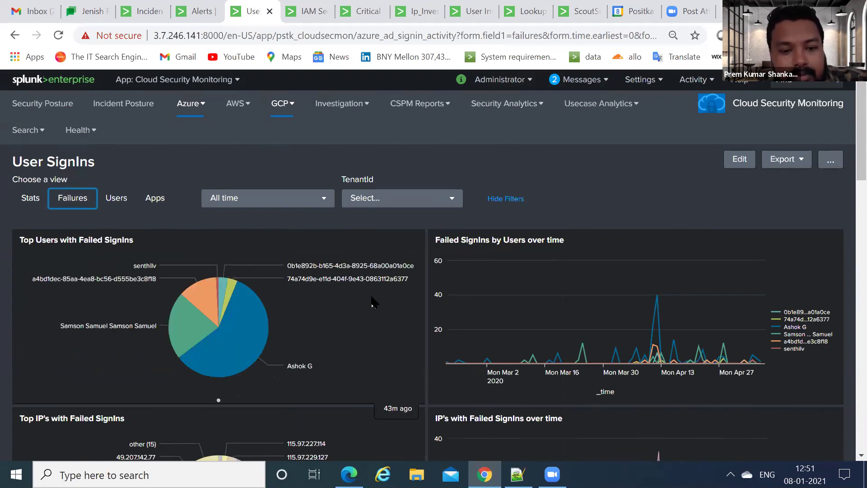
mouse_move(294, 266)
mouse_move(244, 352)
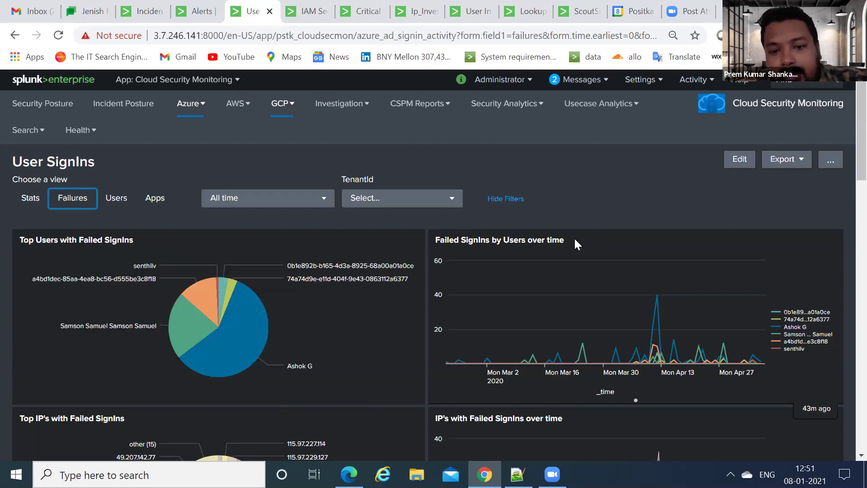
scroll(570, 244, down, 2)
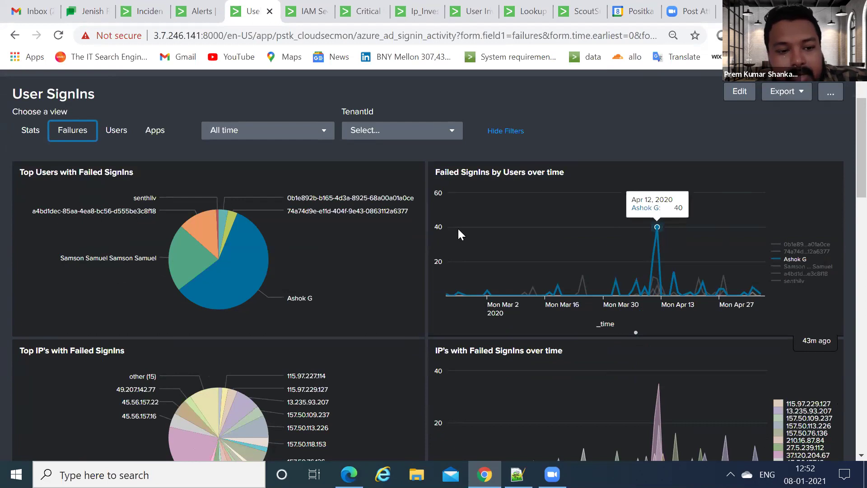
scroll(218, 275, down, 2)
scroll(203, 337, down, 1)
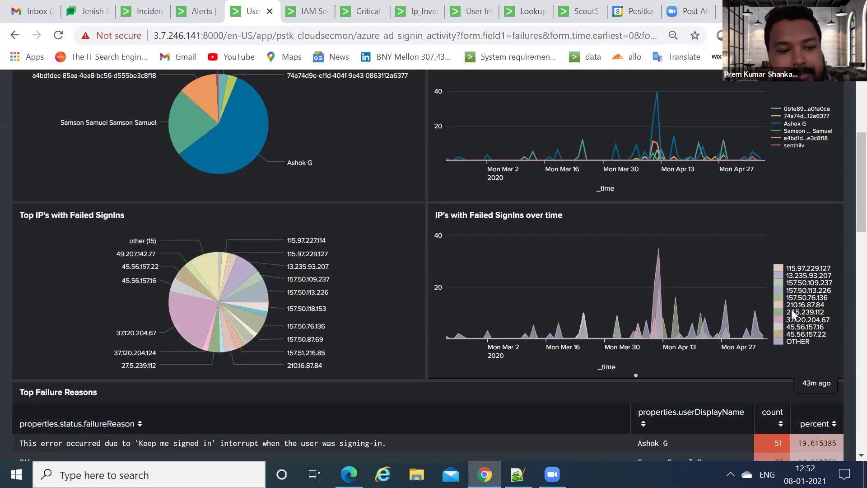
scroll(226, 229, down, 1)
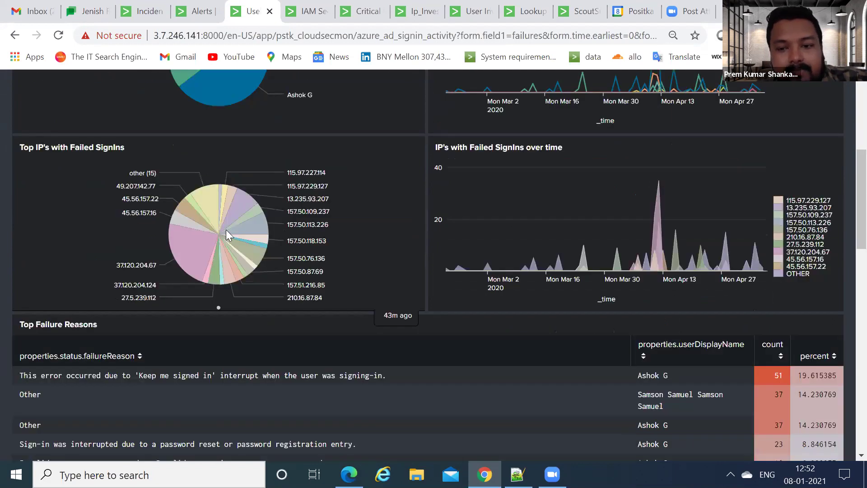
Read through the Top Failure Reasons table with its user, count and percent columns
scroll(584, 251, down, 1)
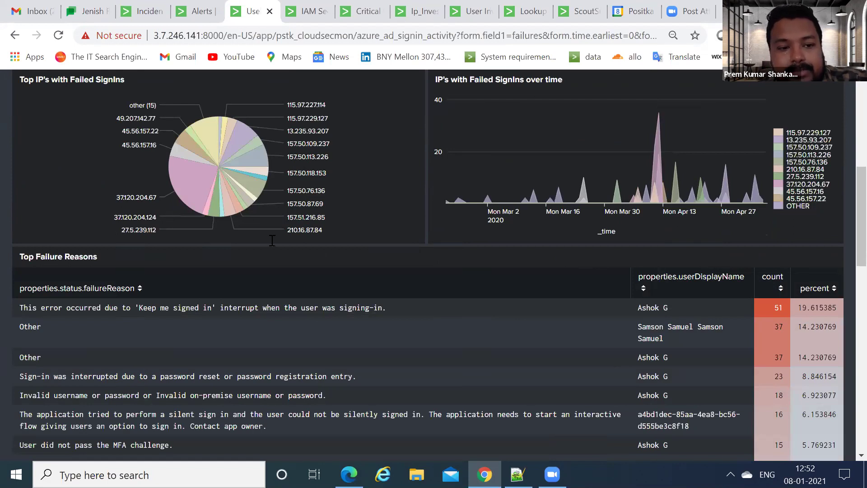
scroll(151, 244, down, 1)
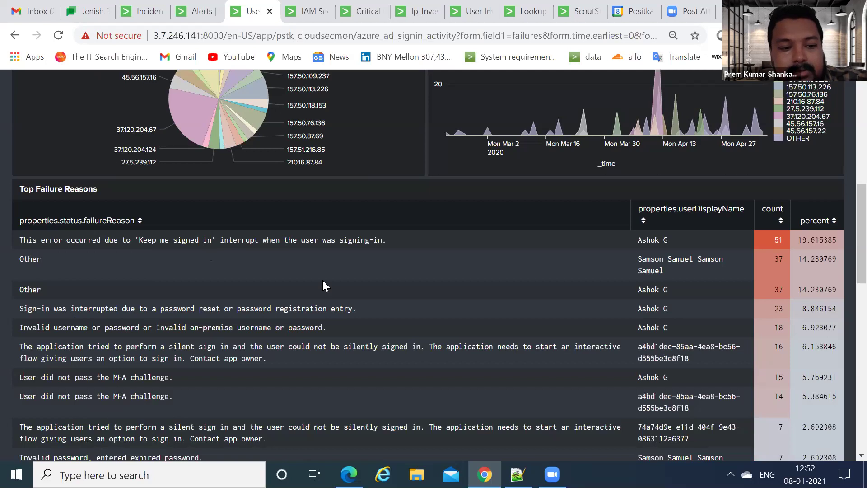
scroll(68, 326, down, 1)
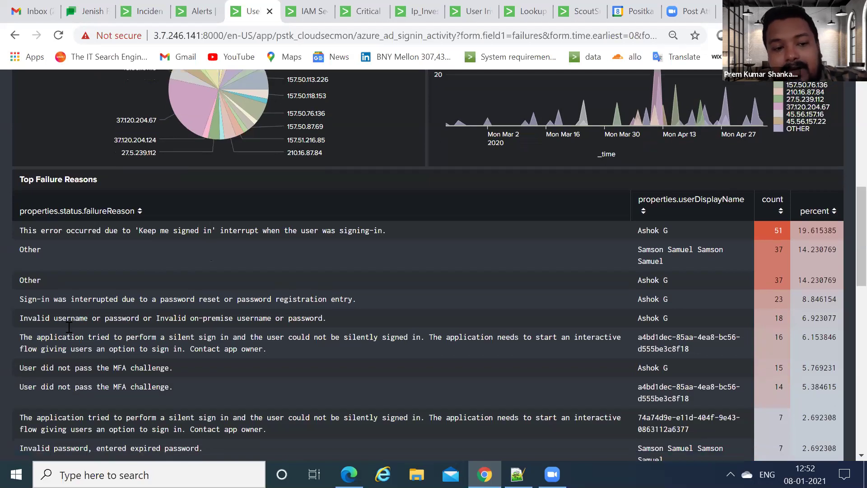
scroll(111, 320, down, 1)
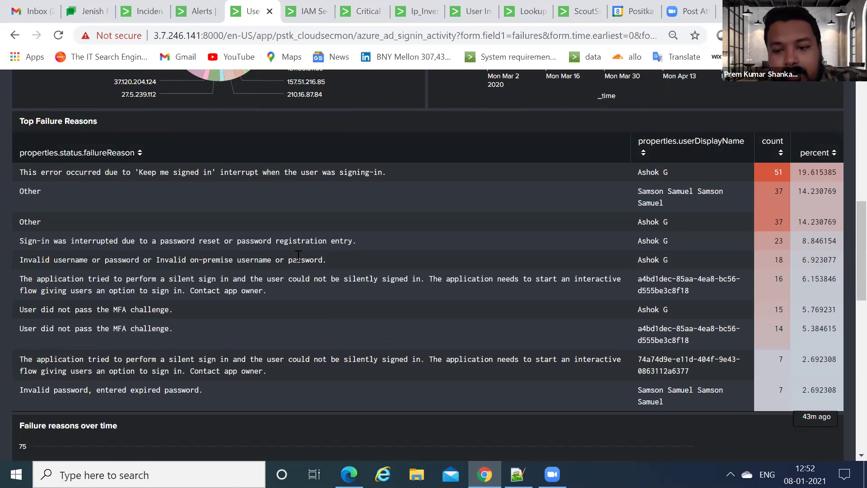
Examine the failure reasons over time and the map of failed sign-in locations in the User SignIns Failures view
scroll(298, 255, down, 1)
scroll(149, 251, down, 4)
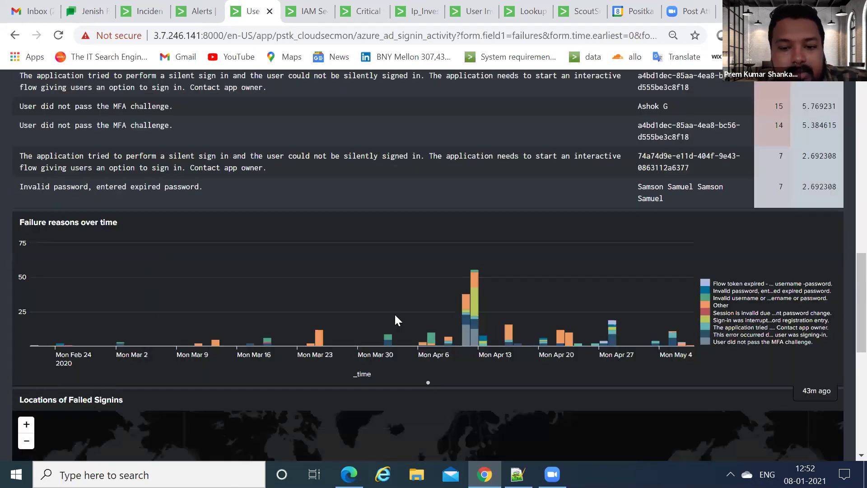
scroll(397, 320, down, 1)
scroll(362, 298, down, 1)
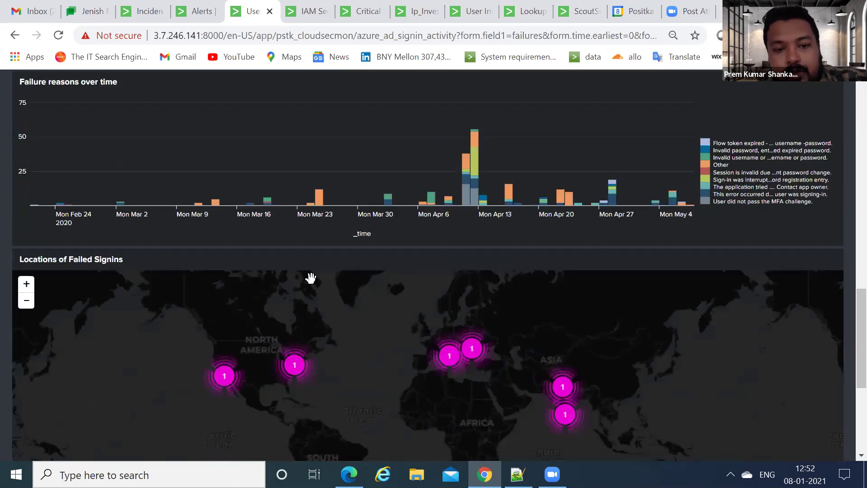
scroll(289, 242, down, 2)
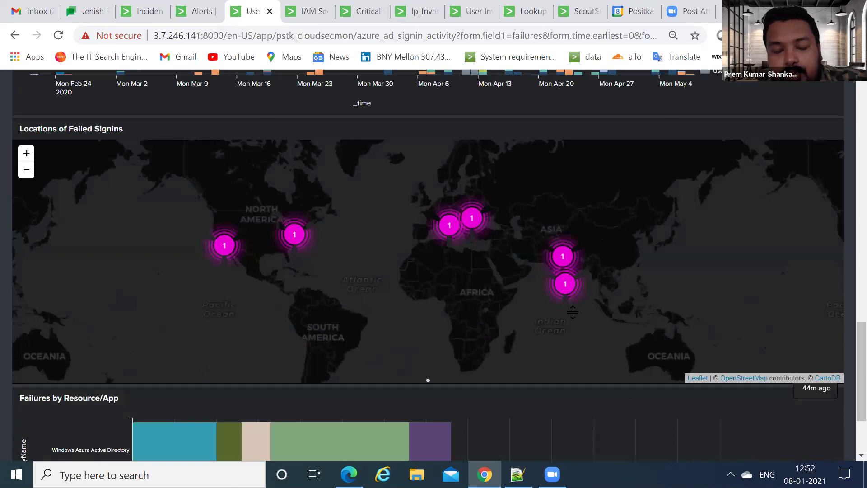
scroll(556, 305, up, 3)
scroll(221, 145, up, 10)
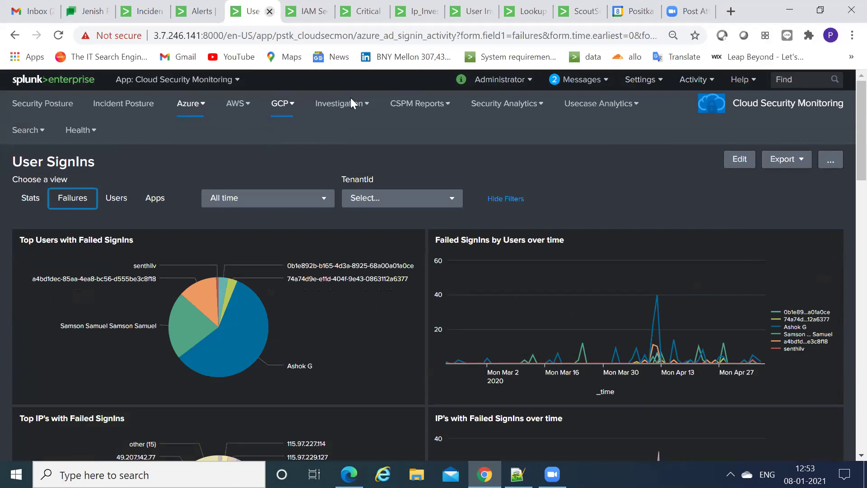
Bring up the User Investigation dashboard in a new browser tab and switch to it
click(192, 105)
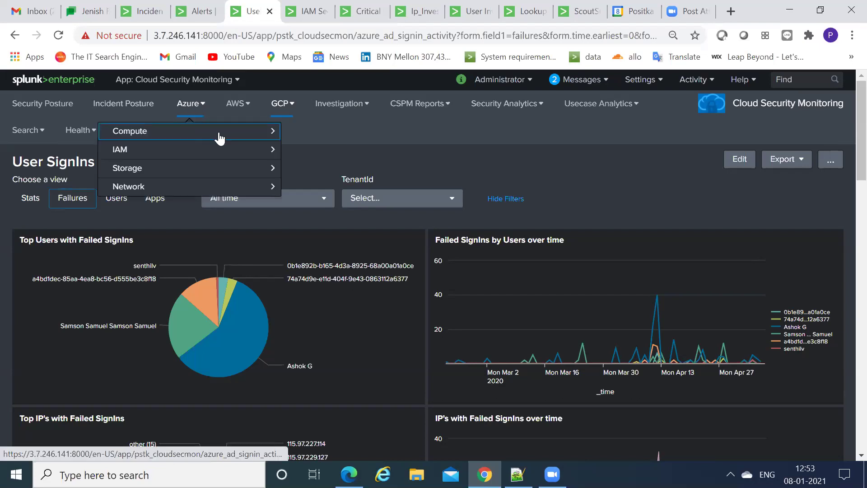
click(357, 156)
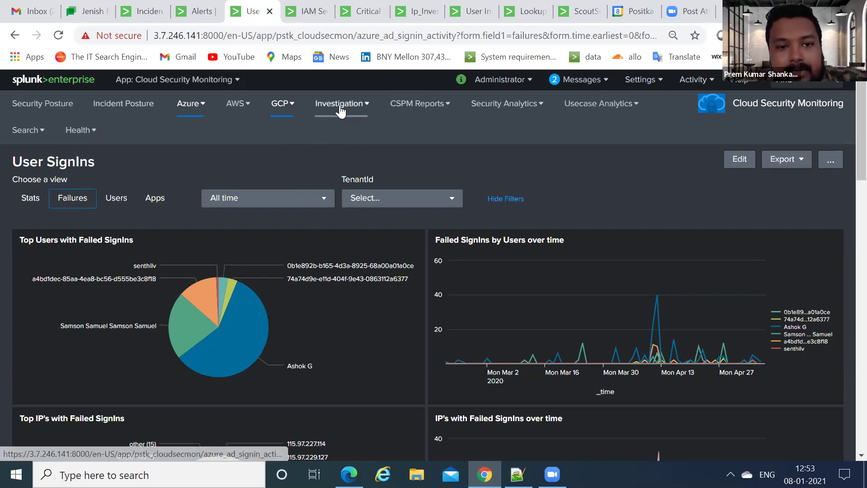
click(341, 109)
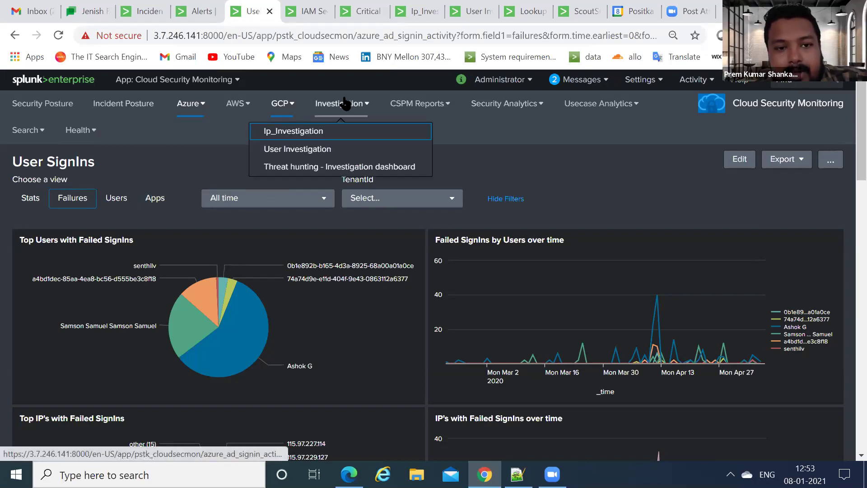
right_click(298, 149)
click(350, 156)
click(283, 11)
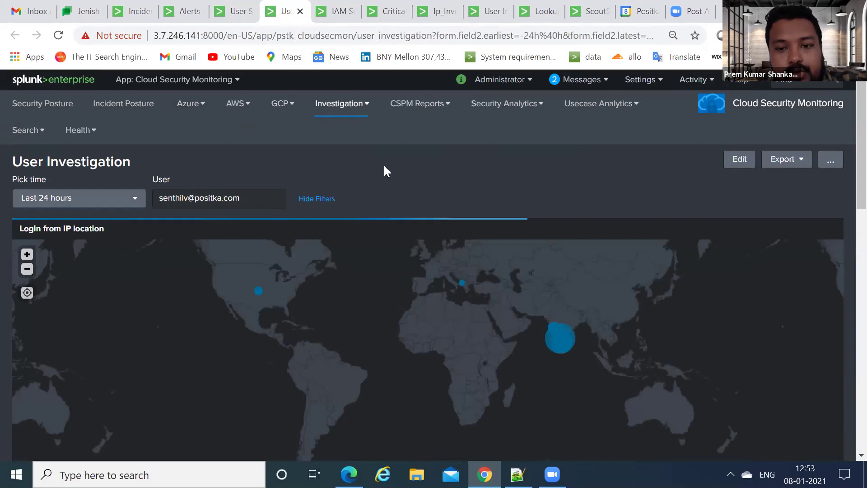
Examine the User Investigation dashboard, covering the login location map, the Azure and AWS operation details and the User Ip graph
scroll(194, 150, down, 3)
scroll(557, 282, up, 3)
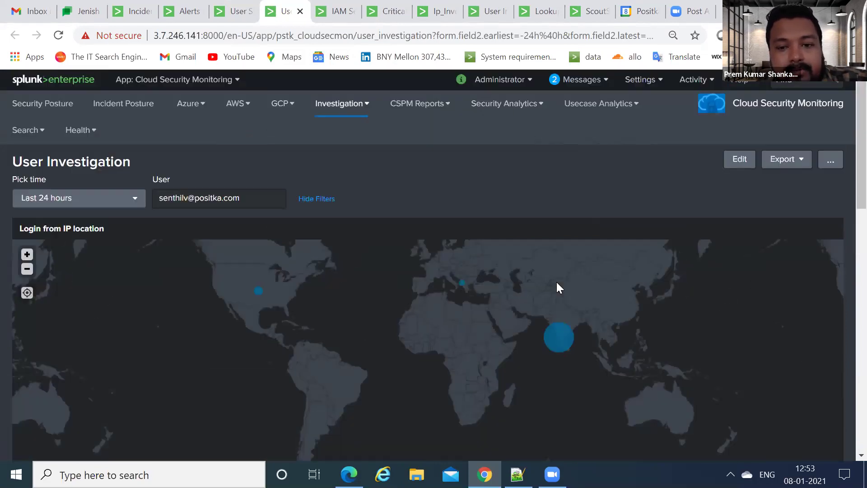
scroll(556, 271, down, 2)
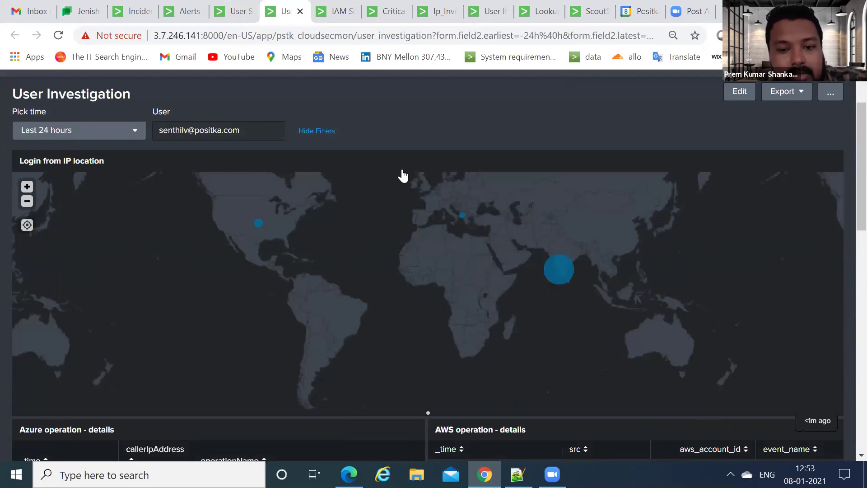
scroll(318, 250, down, 5)
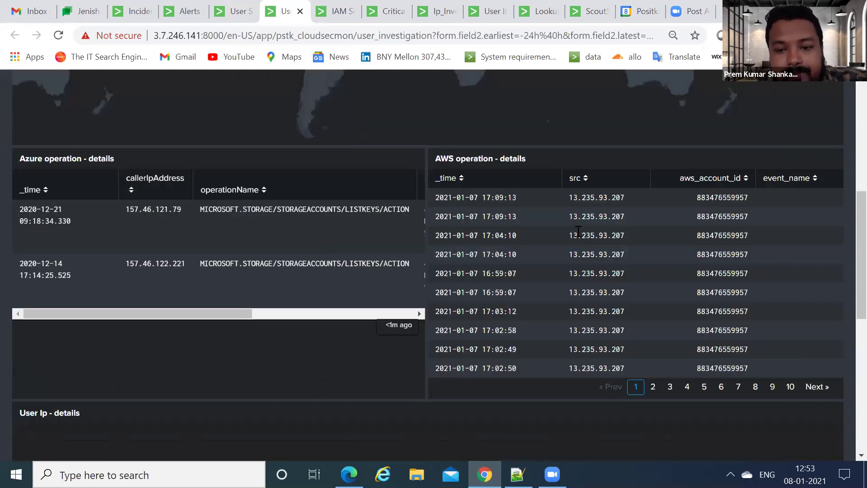
scroll(579, 232, down, 3)
scroll(442, 300, down, 3)
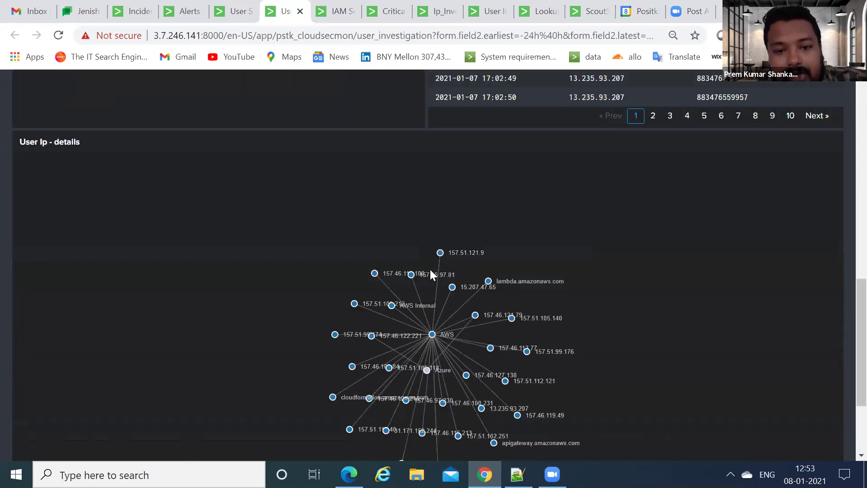
scroll(432, 268, down, 2)
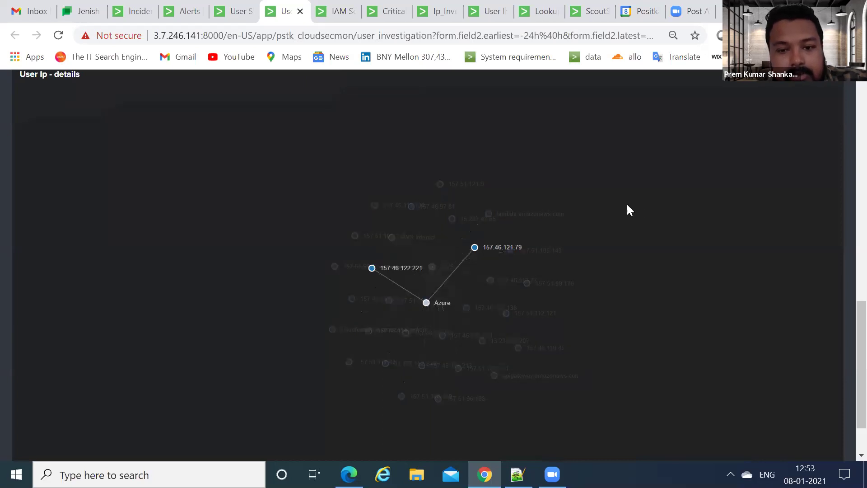
scroll(257, 111, up, 15)
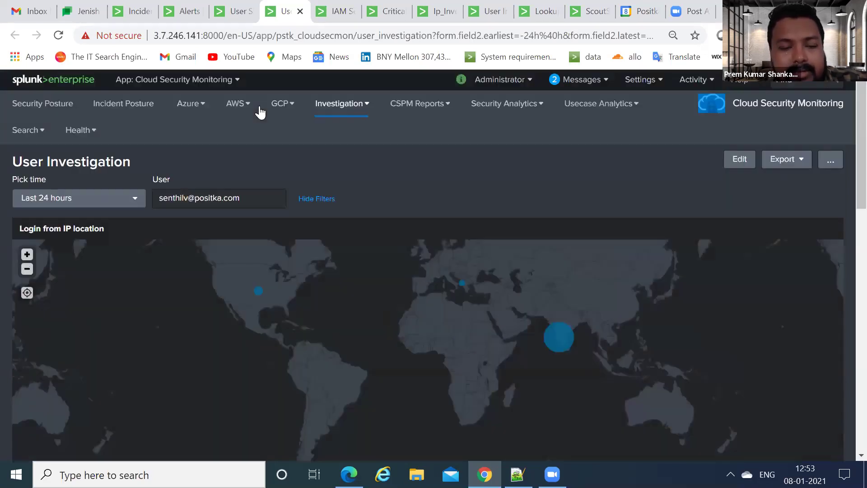
Bring up the Critical Role Assignment dashboard from Azure's IAM Usecase Analytics in a new browser tab and switch to it
click(246, 112)
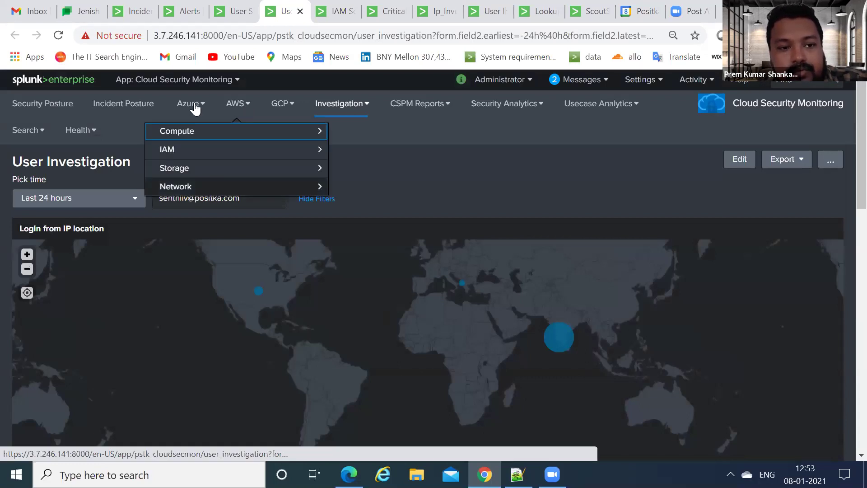
click(183, 165)
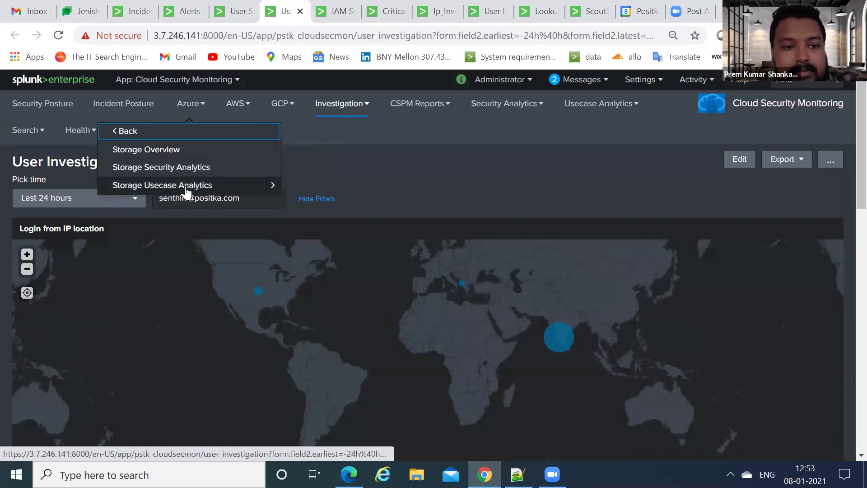
click(188, 105)
click(188, 105)
click(161, 148)
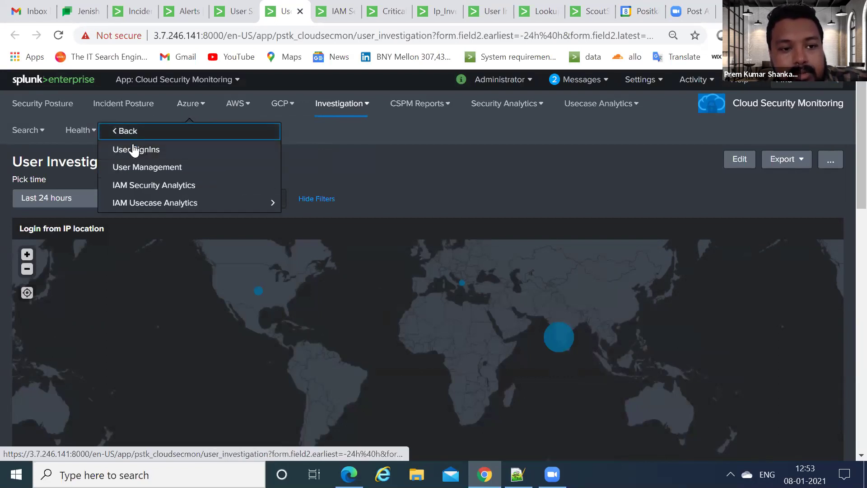
click(166, 201)
right_click(166, 152)
click(194, 159)
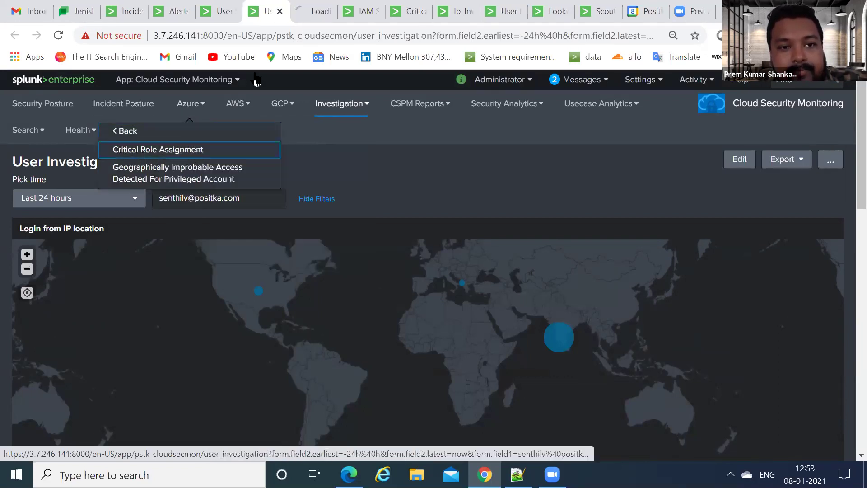
key(ctrl+Tab)
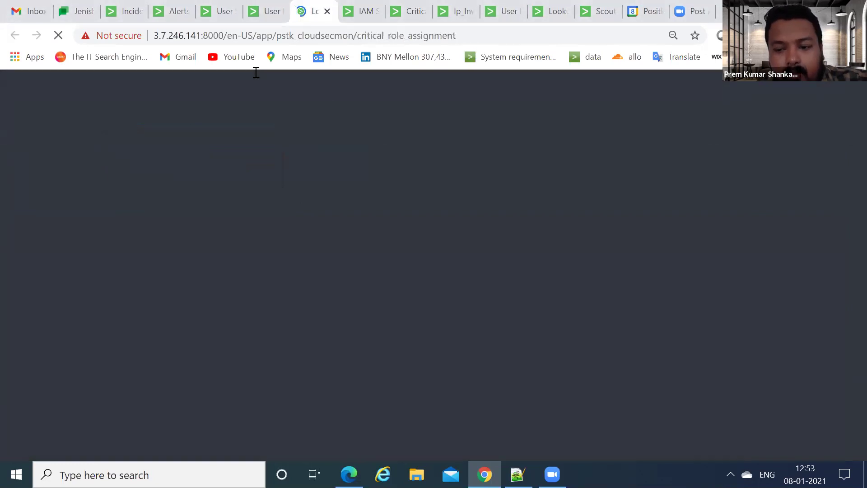
Review the critical role assignment charts and details, then close the Critical Role Assignment and User Investigation tabs
click(402, 35)
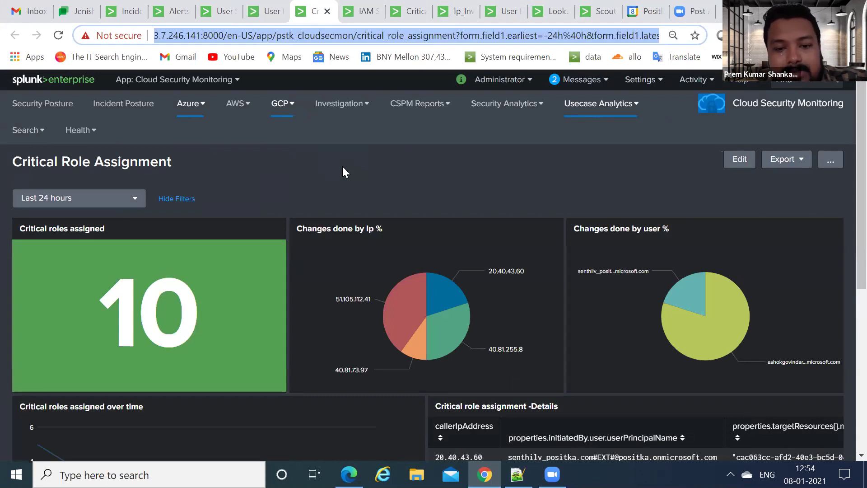
scroll(245, 174, down, 3)
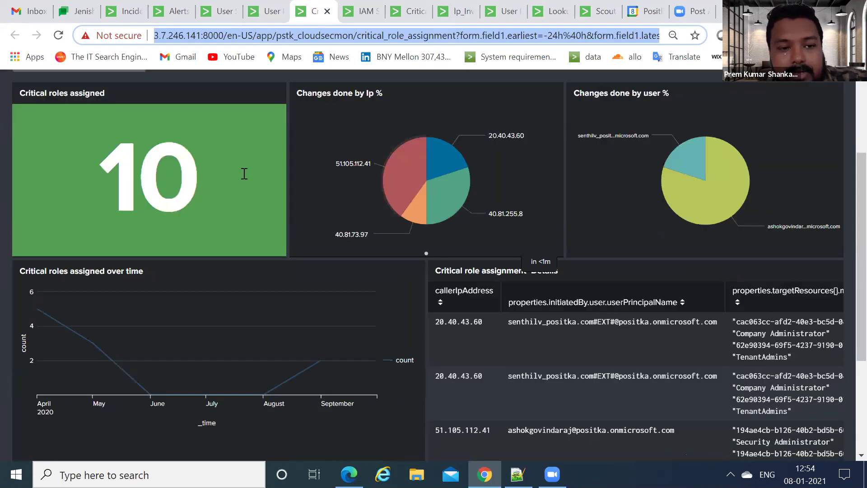
scroll(245, 174, up, 3)
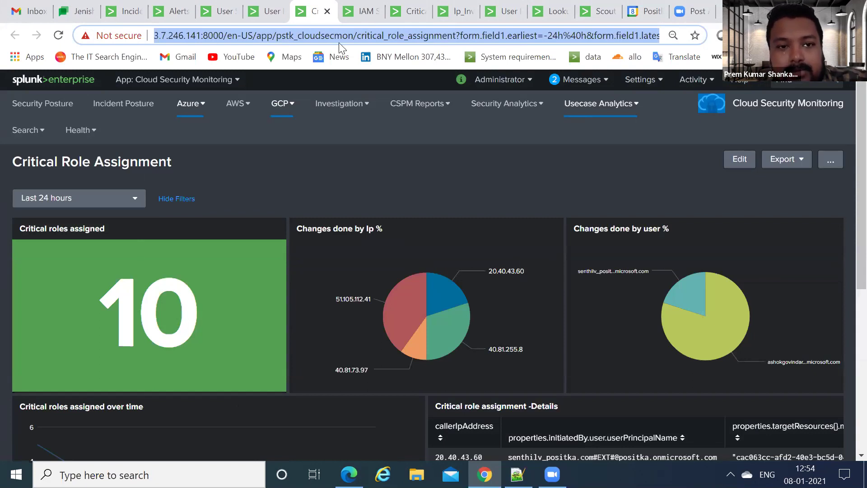
right_click(307, 13)
click(338, 152)
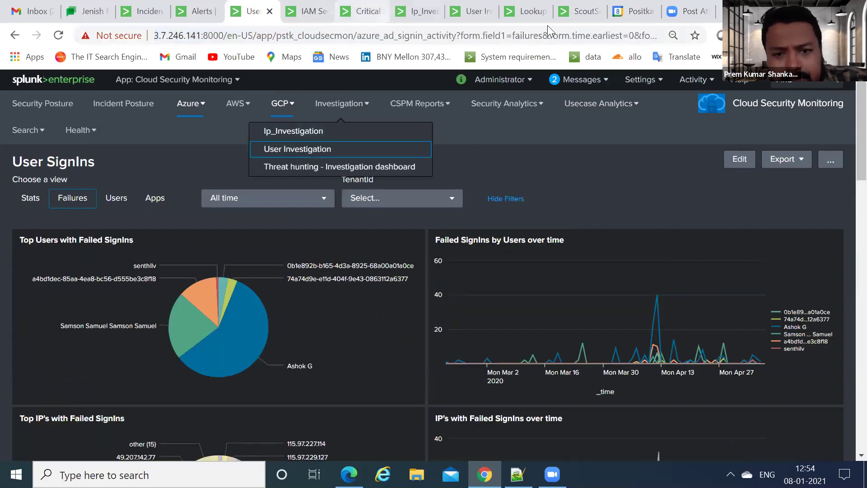
Switch to the already open ScoutSuite CSPM page and show its AWS report
key(ctrl+Tab)
key(ctrl+Tab)
key(ctrl+Tab)
key(ctrl+Tab)
key(ctrl+Tab)
key(ctrl+Tab)
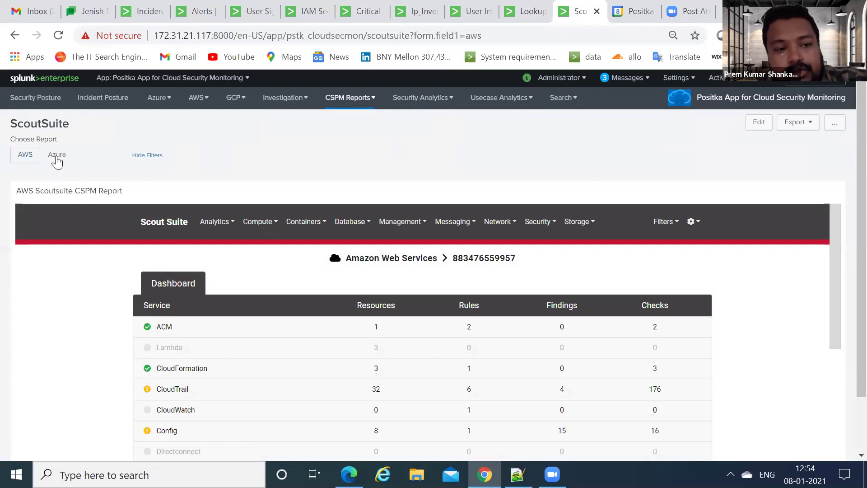
click(26, 158)
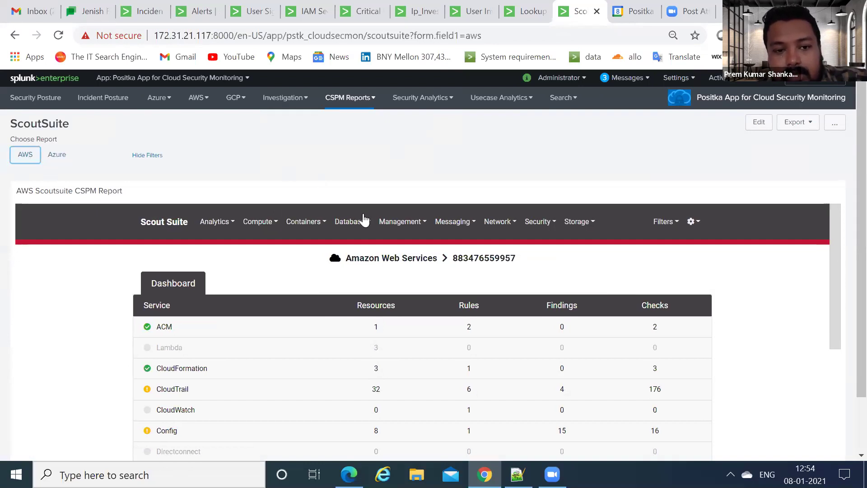
Show the EC2 findings in the AWS Scout Suite report and read the details of "EBS Volume Not Encrypted"
scroll(295, 228, down, 1)
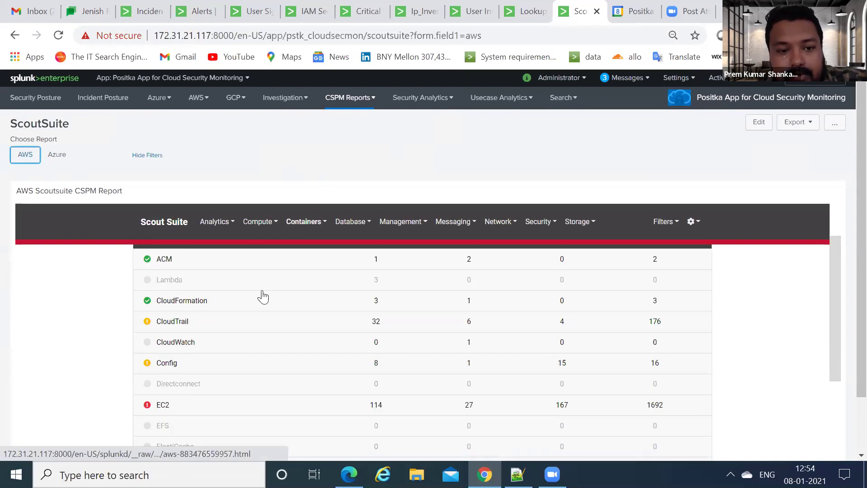
mouse_move(277, 303)
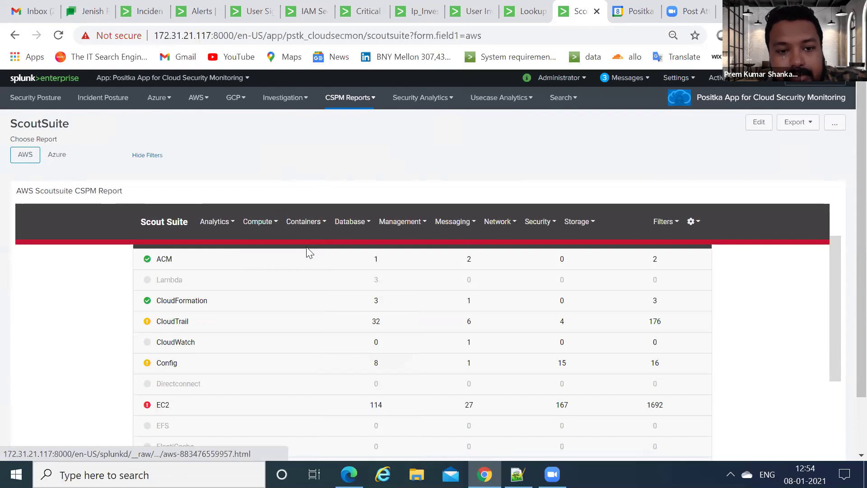
scroll(306, 254, up, 1)
mouse_move(268, 232)
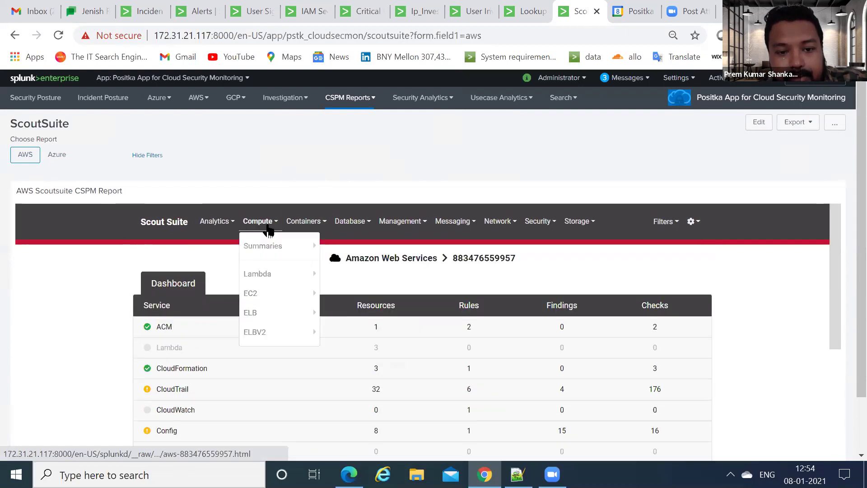
click(310, 302)
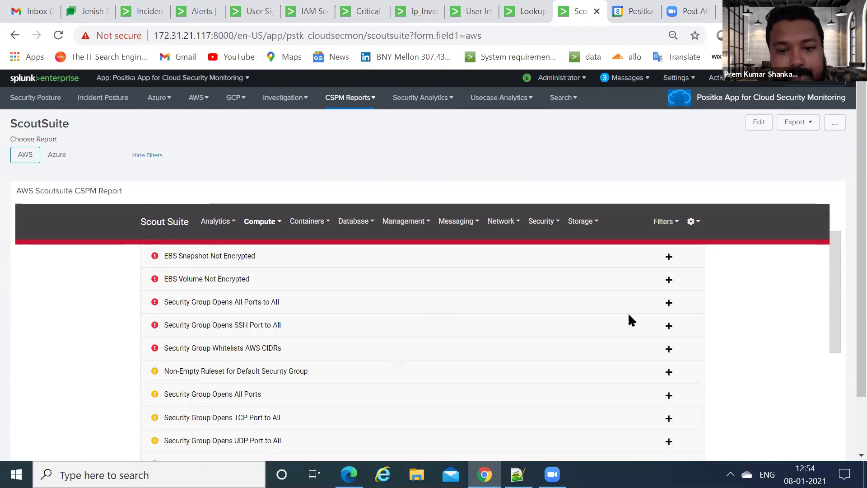
scroll(629, 315, up, 2)
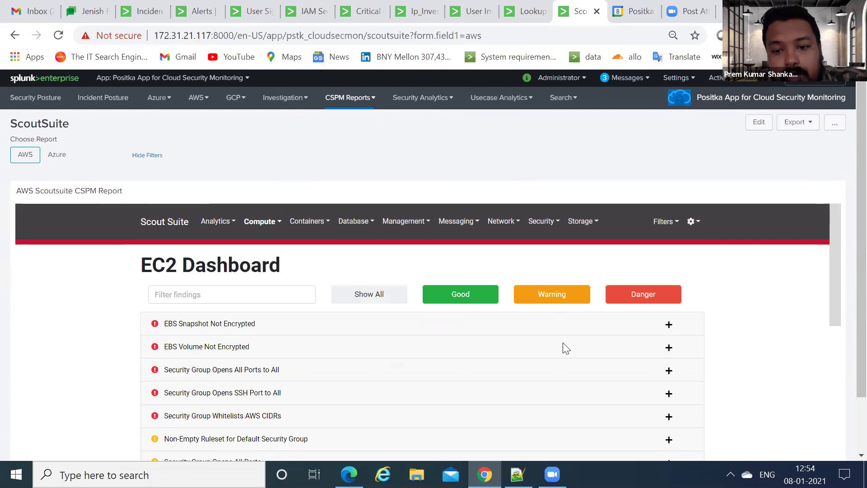
click(668, 349)
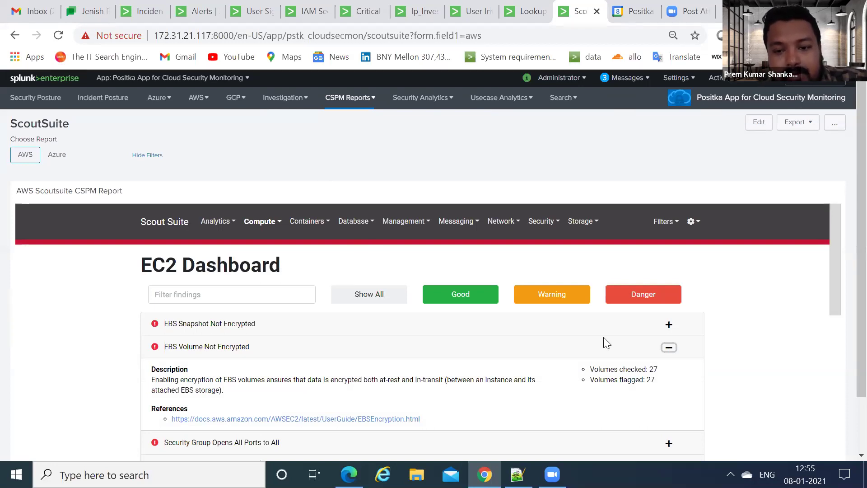
click(668, 348)
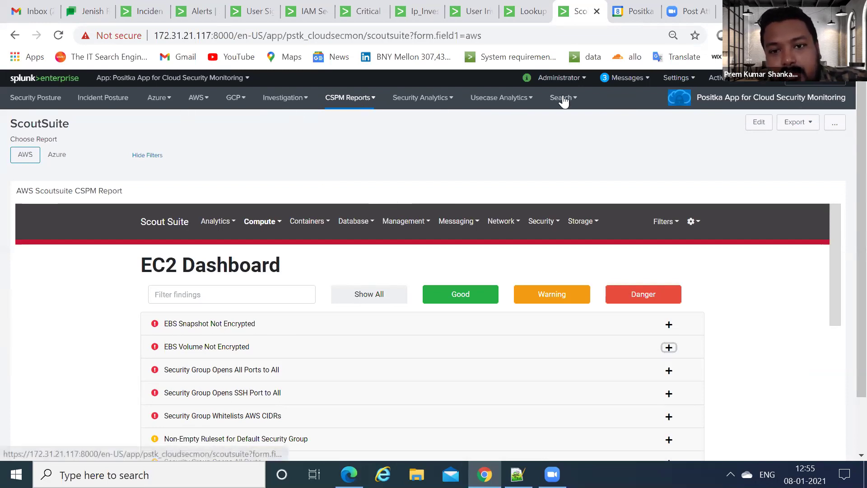
Go to the Lookup Editor, filter the lookups by "domains" and open domains.csv
click(542, 98)
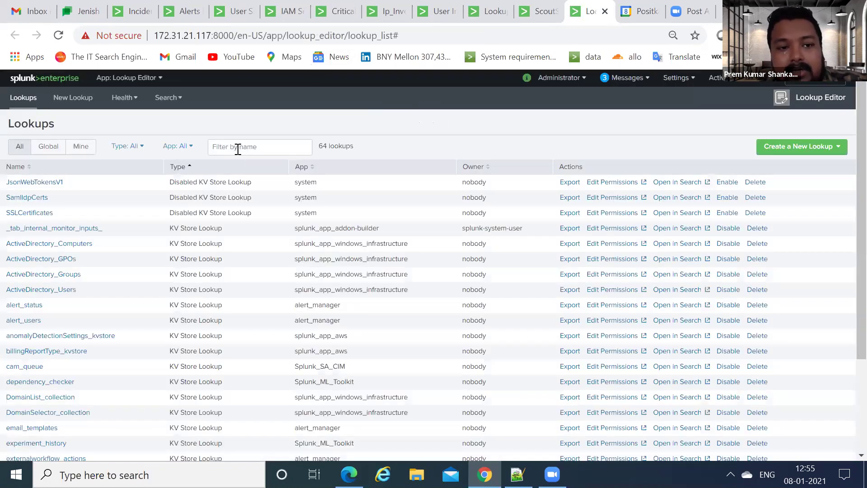
click(238, 148)
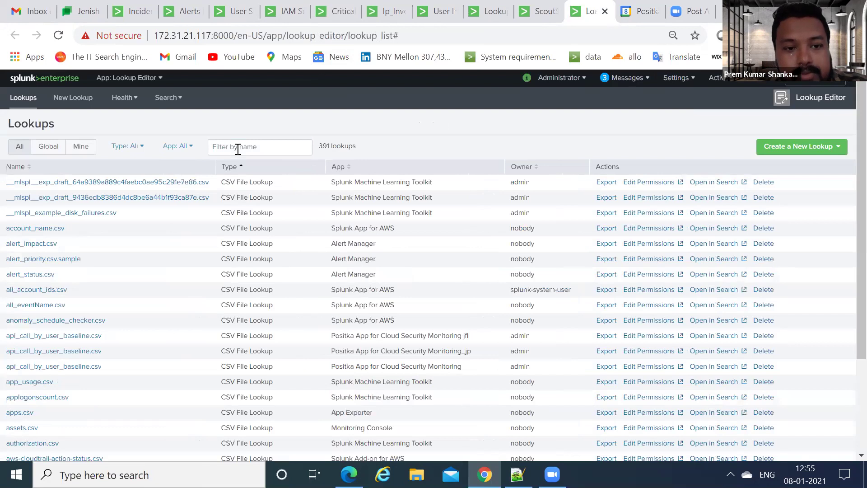
click(266, 150)
text(domains)
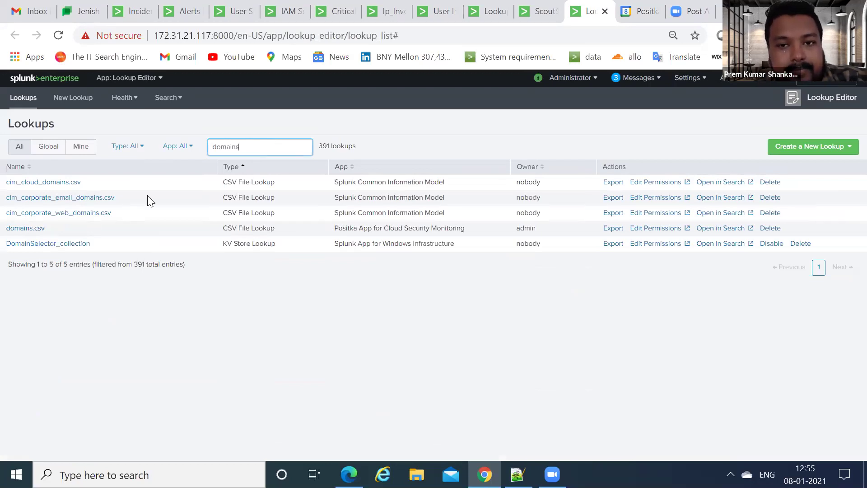
click(25, 227)
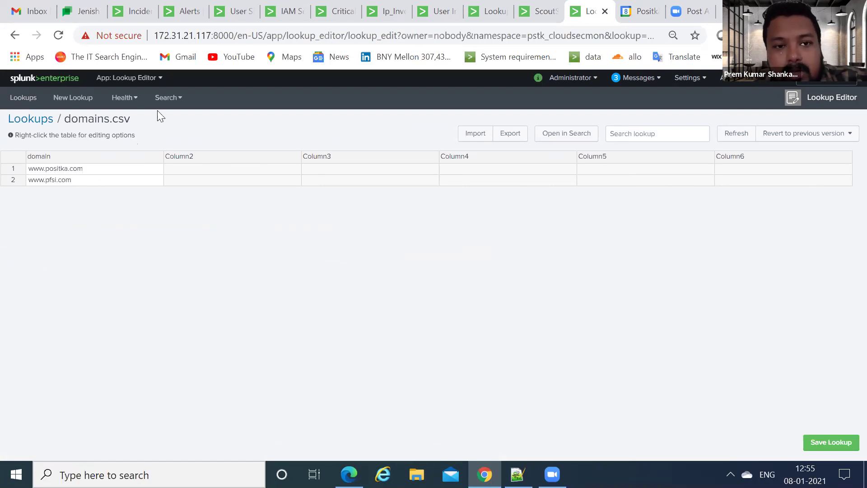
Return to the User SignIns dashboard and open the Threat hunting - Investigation dashboard from there
key(ctrl+6)
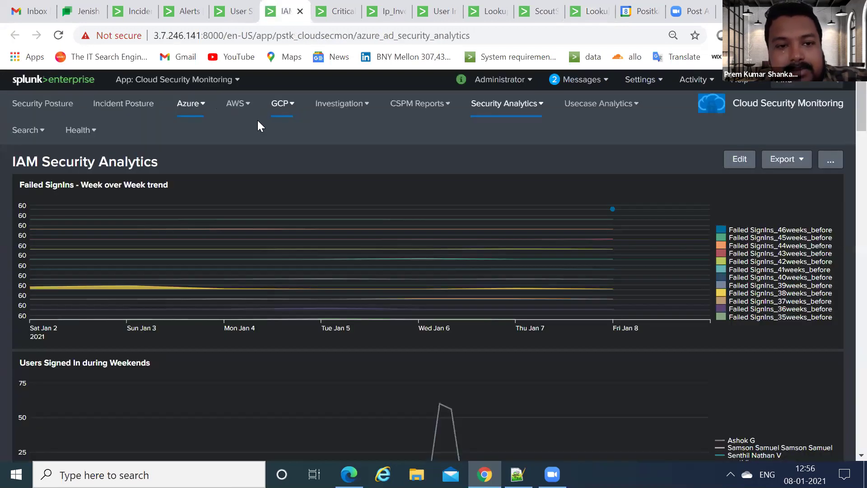
key(ctrl+5)
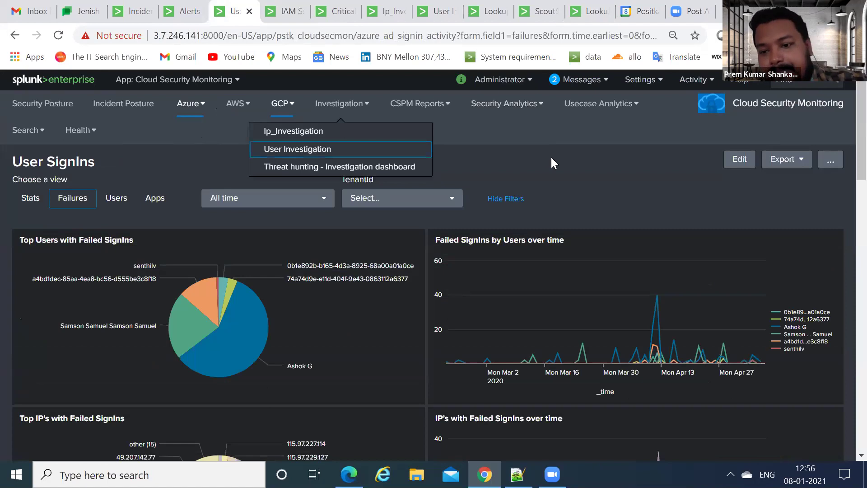
click(551, 157)
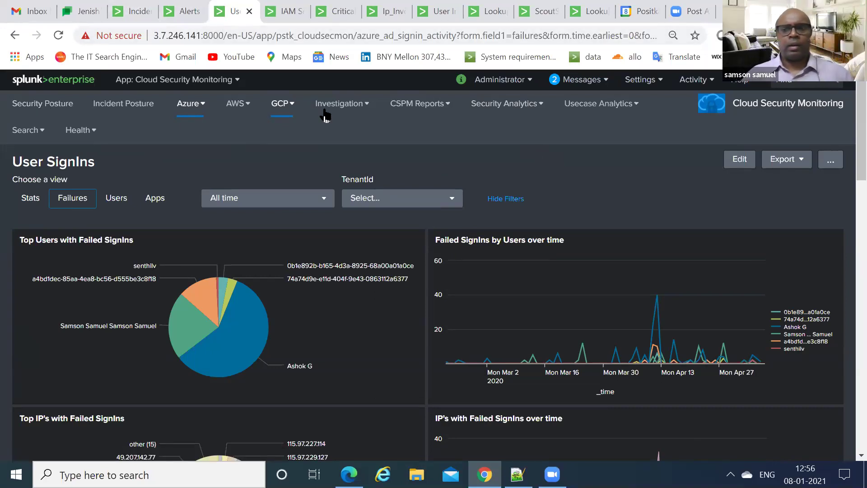
click(341, 109)
click(352, 164)
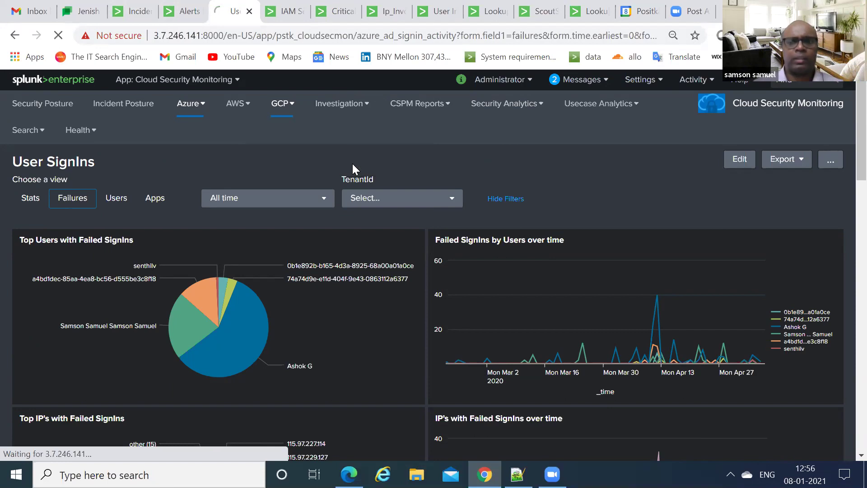